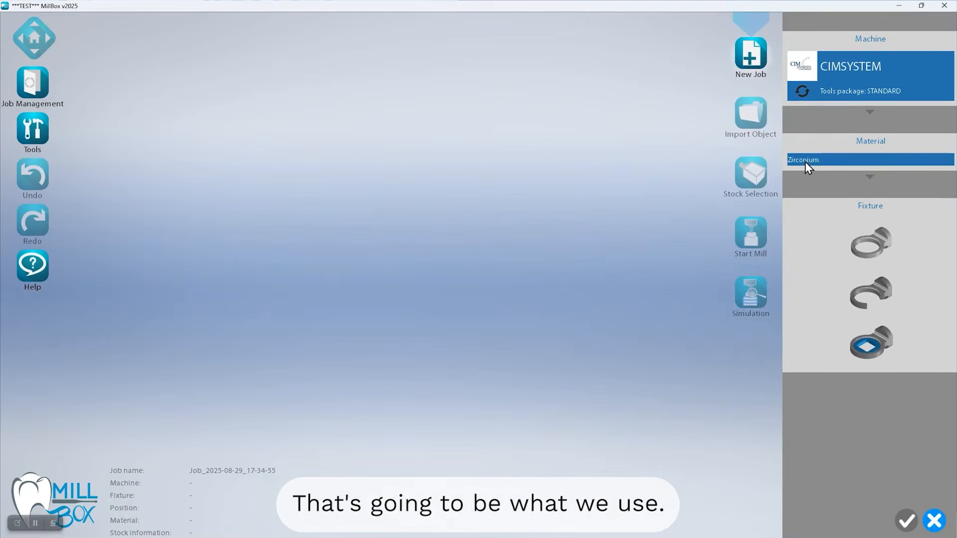
# Choose the C-clamp fixture for the zirconium job on the CIMSYSTEM machine and confirm the new job
pyautogui.click(872, 305)
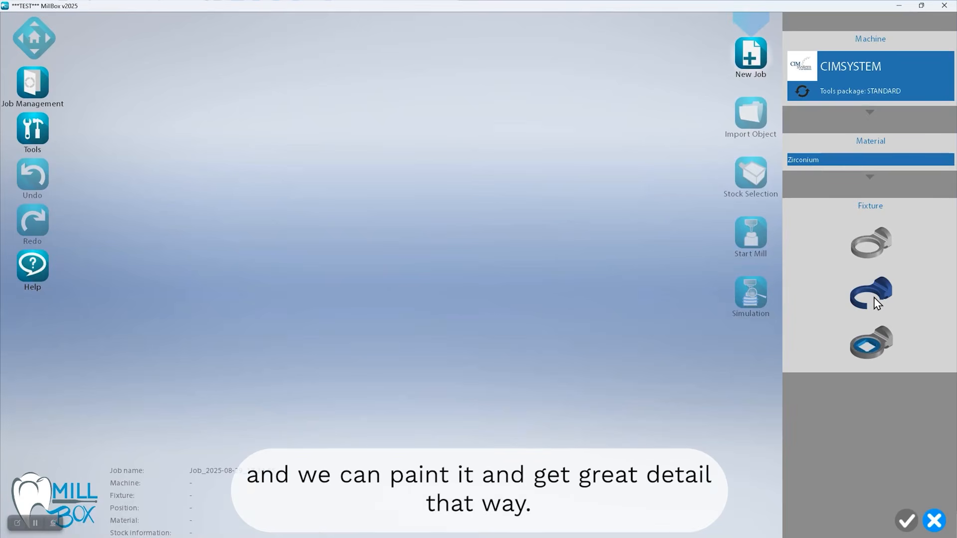
pyautogui.click(876, 299)
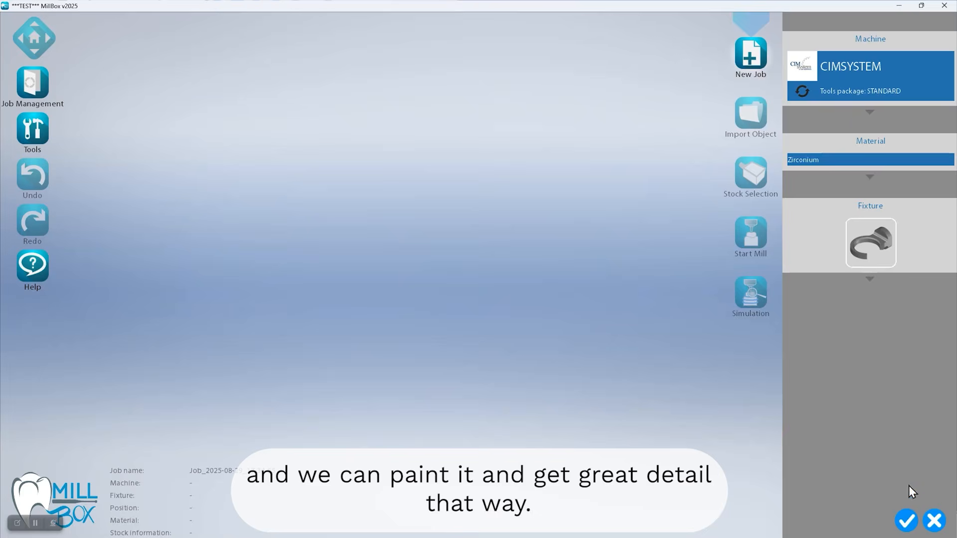
pyautogui.click(907, 519)
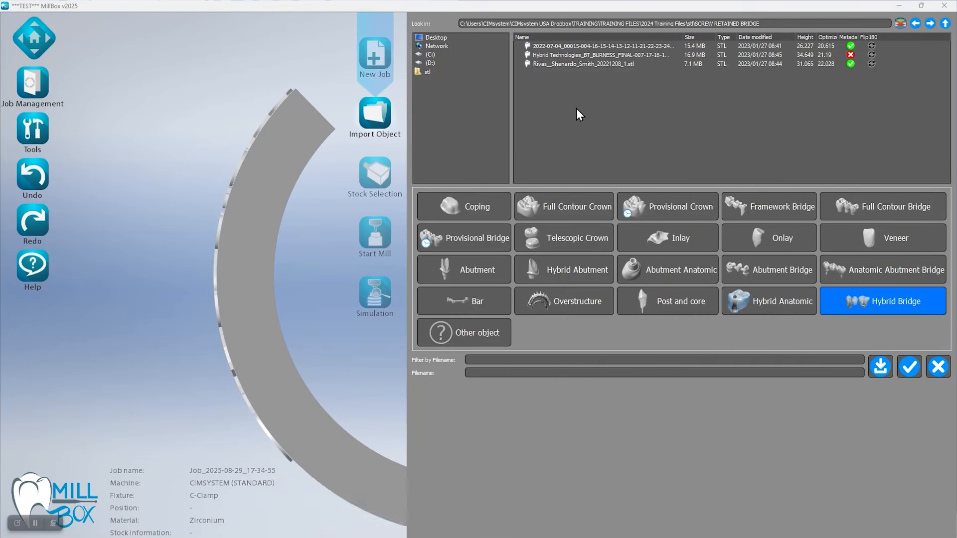
# Inspect the 7.1 MB bridge STL for screw seats in the enlarged preview and import it as a Hybrid Bridge
pyautogui.click(579, 66)
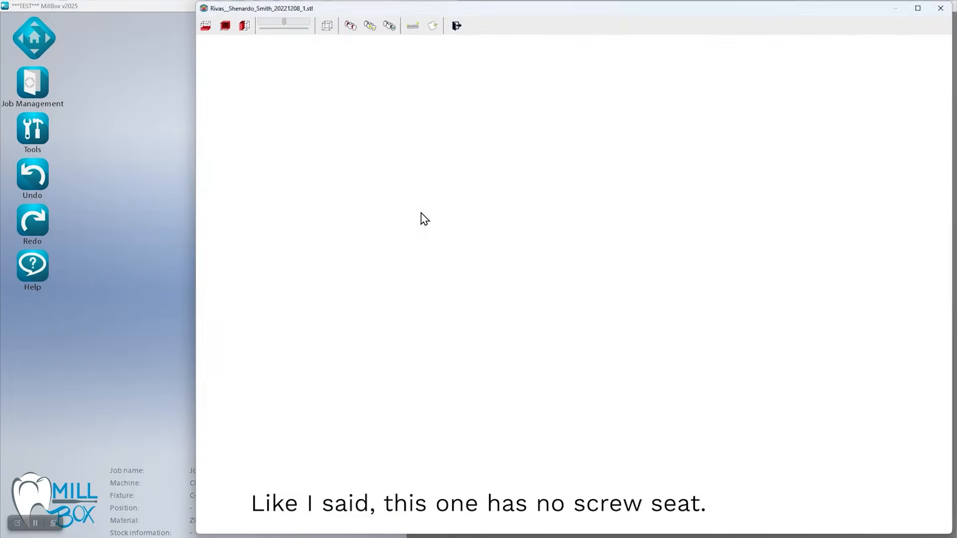
pyautogui.moveTo(466, 223); pyautogui.dragTo(487, 275)
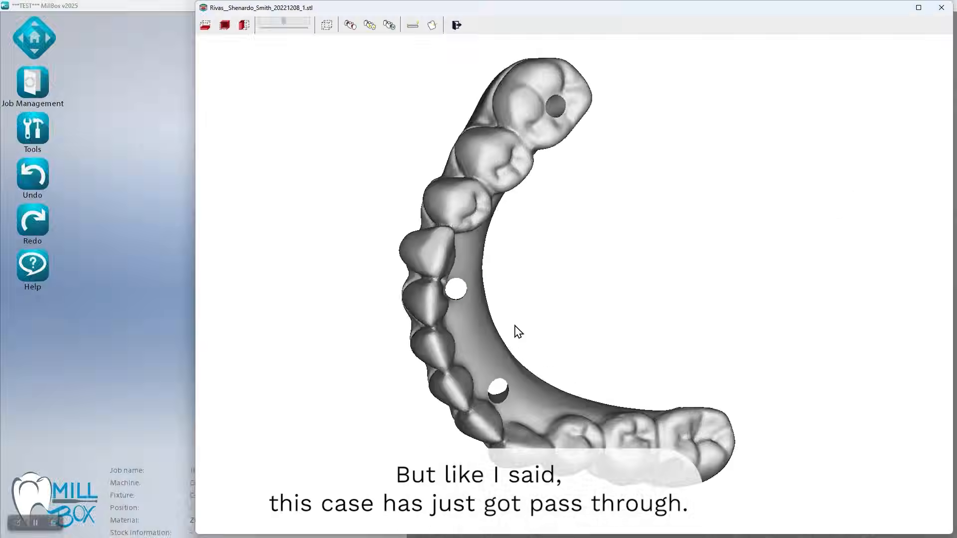
pyautogui.moveTo(514, 325); pyautogui.dragTo(583, 198, button='middle')
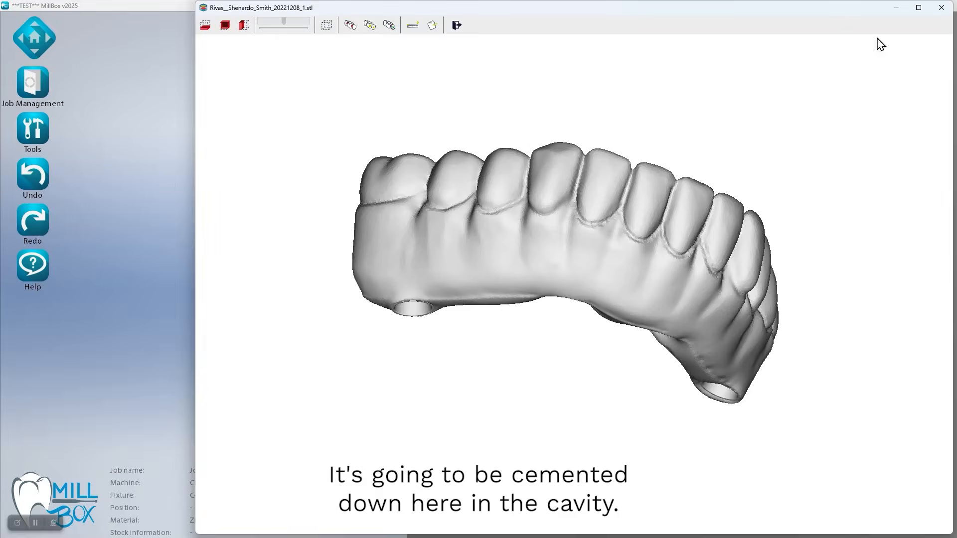
pyautogui.click(942, 8)
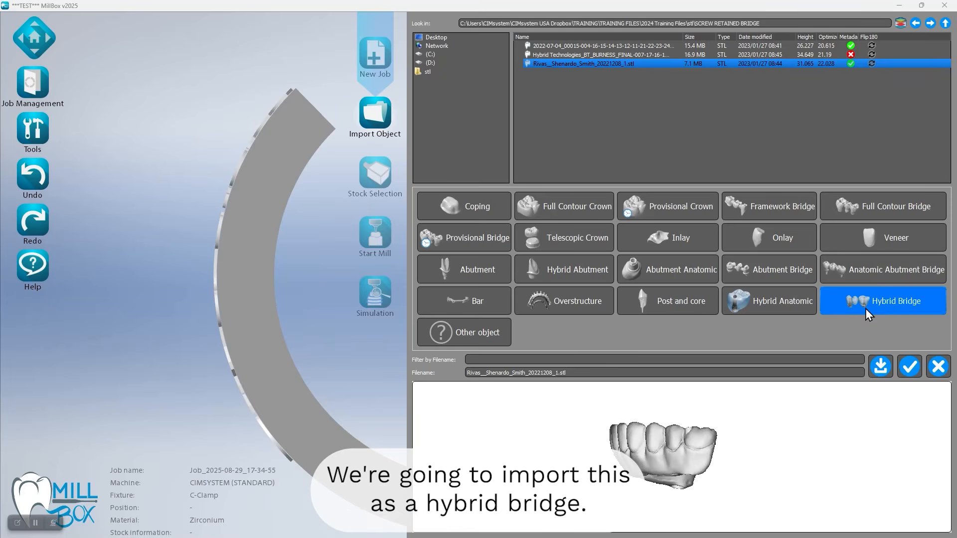
pyautogui.click(908, 367)
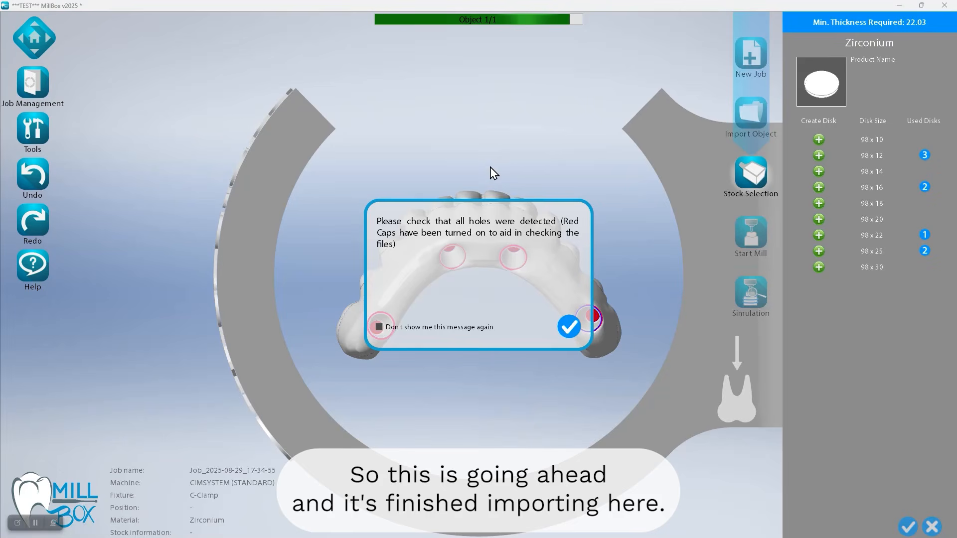
pyautogui.click(561, 325)
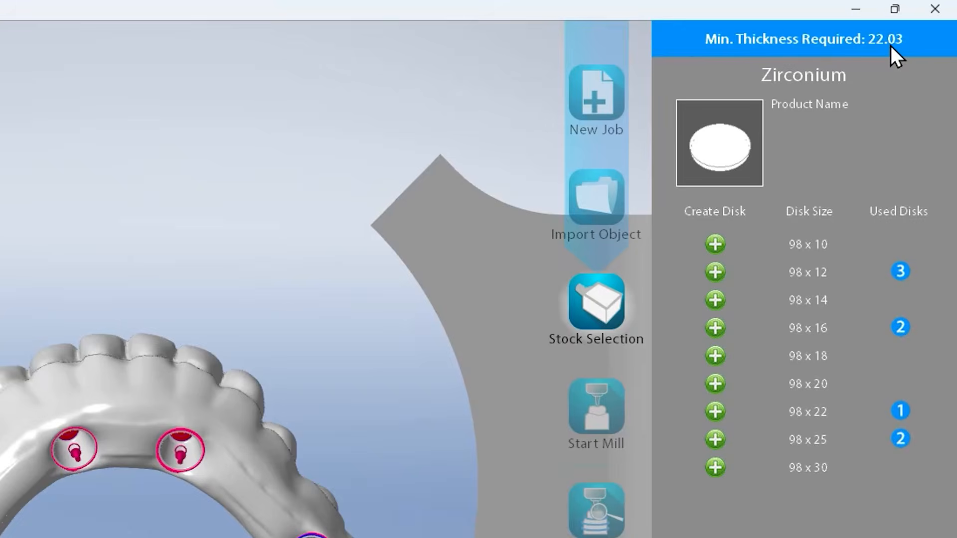
# Create a new 98 x 25 zirconium disk with the stock name "test" and lot code 123
pyautogui.click(718, 438)
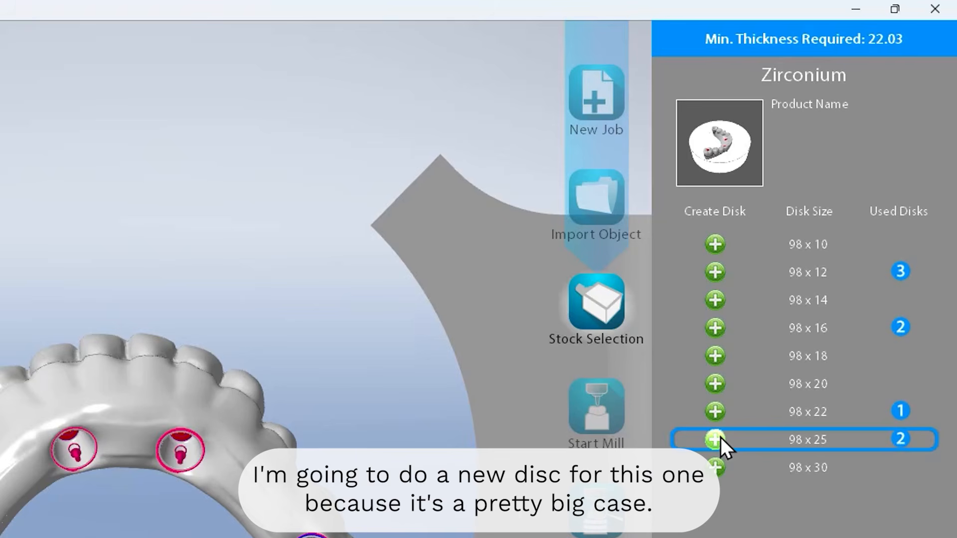
pyautogui.click(716, 438)
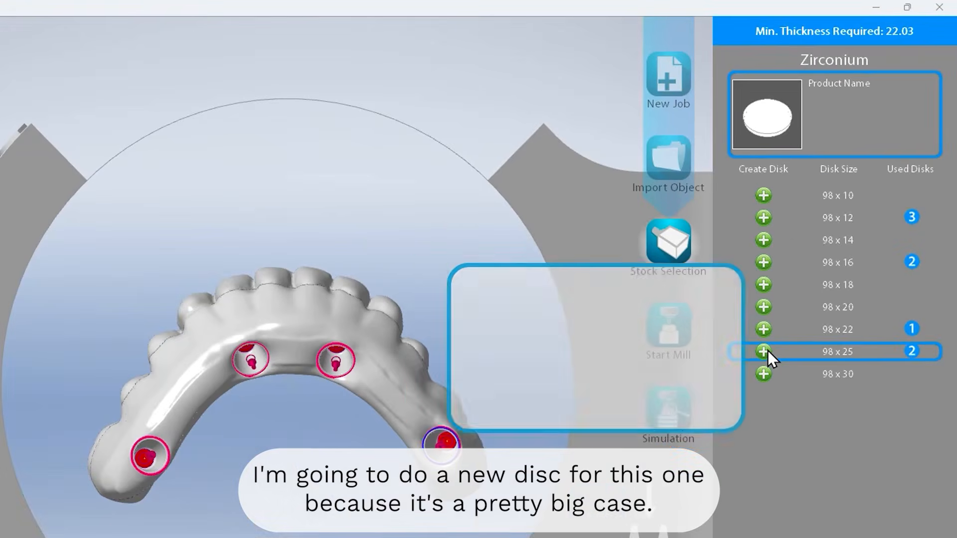
pyautogui.click(695, 338)
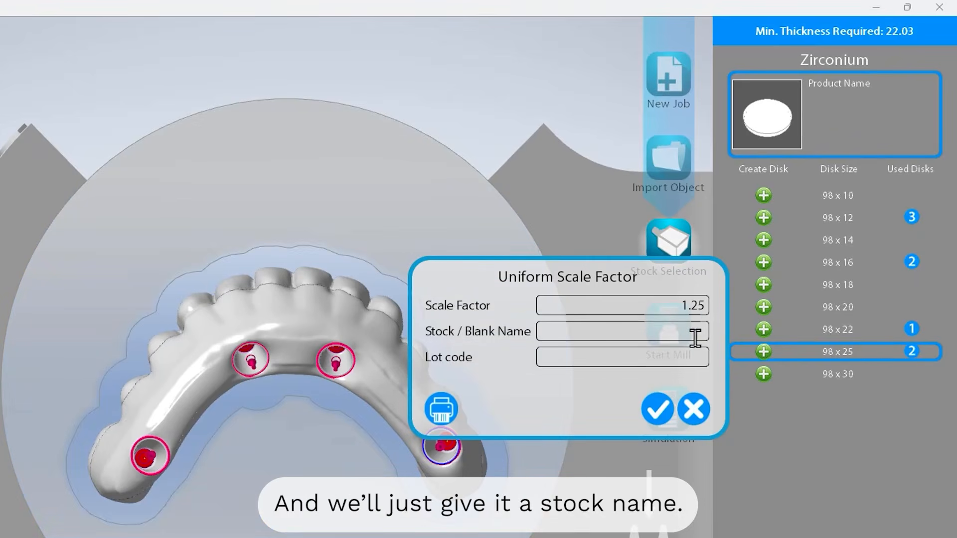
pyautogui.write('test')
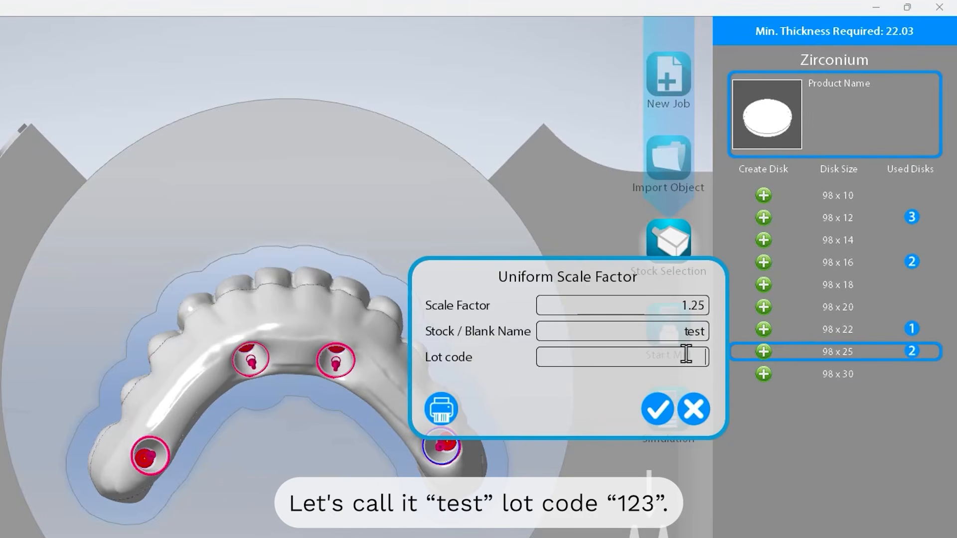
pyautogui.click(658, 407)
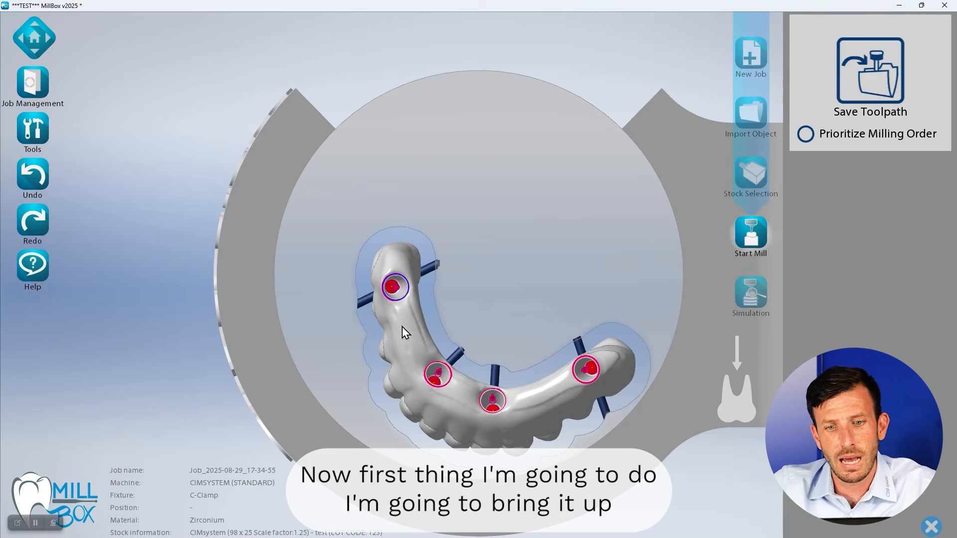
# Rotate the bridge so its front teeth face the clamp's opening and move it close to the disk's edge
pyautogui.moveTo(400, 349); pyautogui.dragTo(391, 253)
pyautogui.moveTo(359, 163); pyautogui.dragTo(563, 294)
pyautogui.moveTo(555, 231); pyautogui.dragTo(536, 310, button='middle')
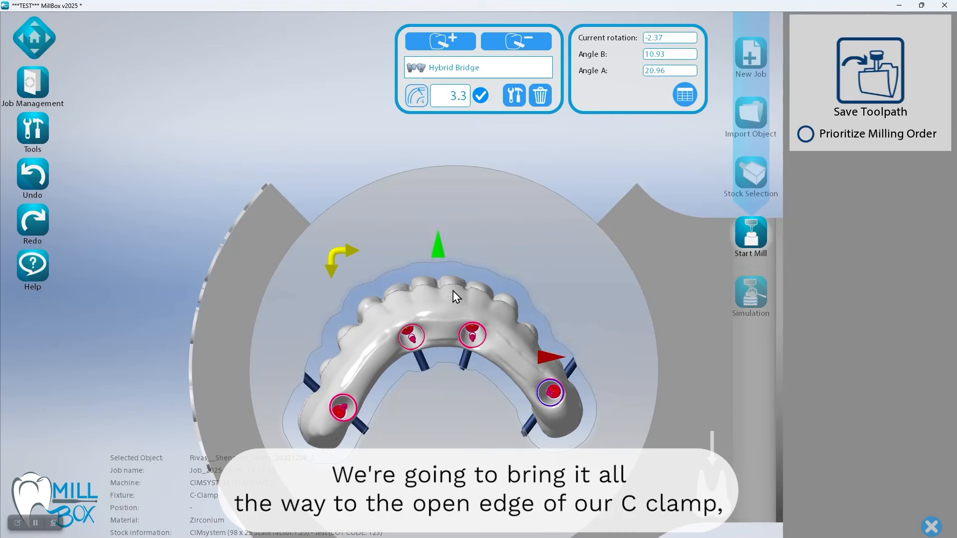
pyautogui.moveTo(453, 291); pyautogui.dragTo(453, 216)
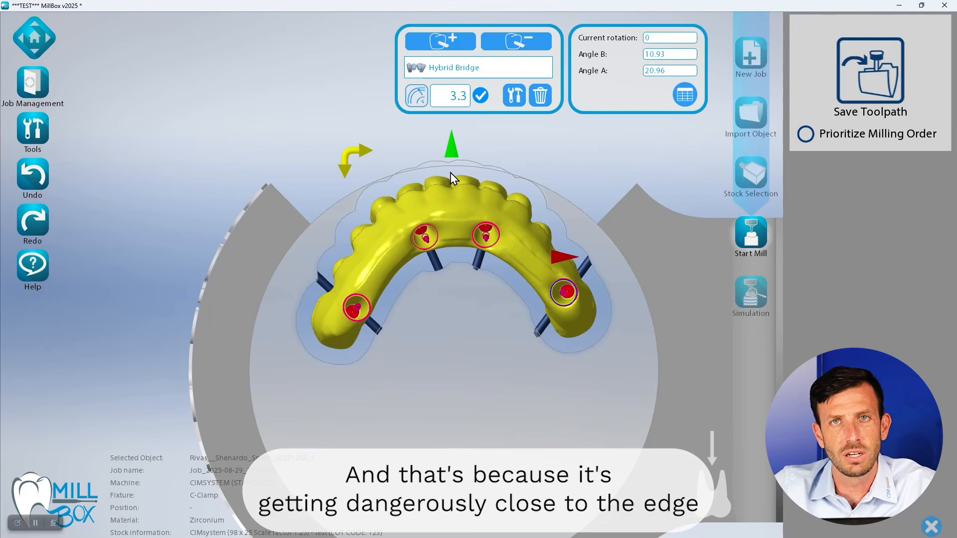
pyautogui.moveTo(443, 207)
pyautogui.mouseDown()
pyautogui.moveTo(443, 194)
pyautogui.moveTo(437, 201)
pyautogui.mouseUp()
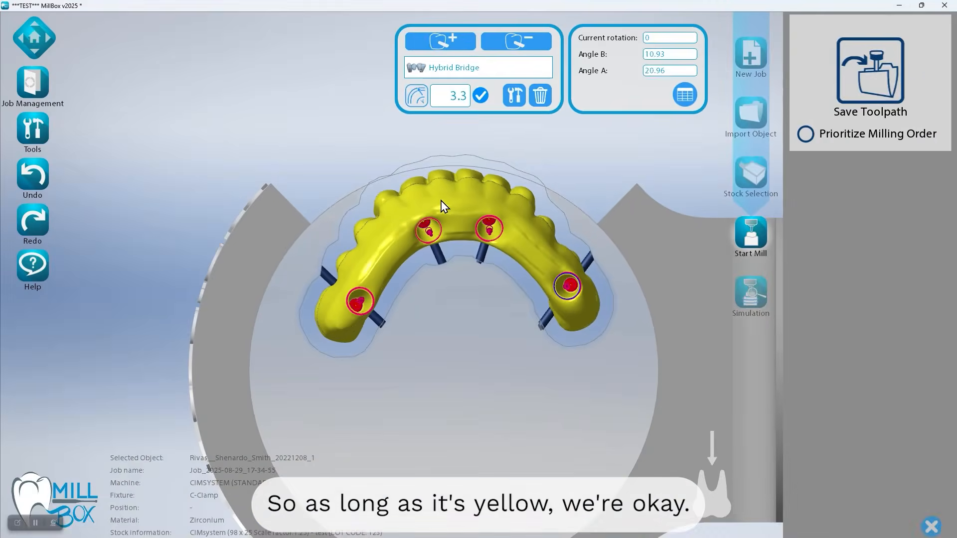
pyautogui.moveTo(441, 201); pyautogui.dragTo(438, 200)
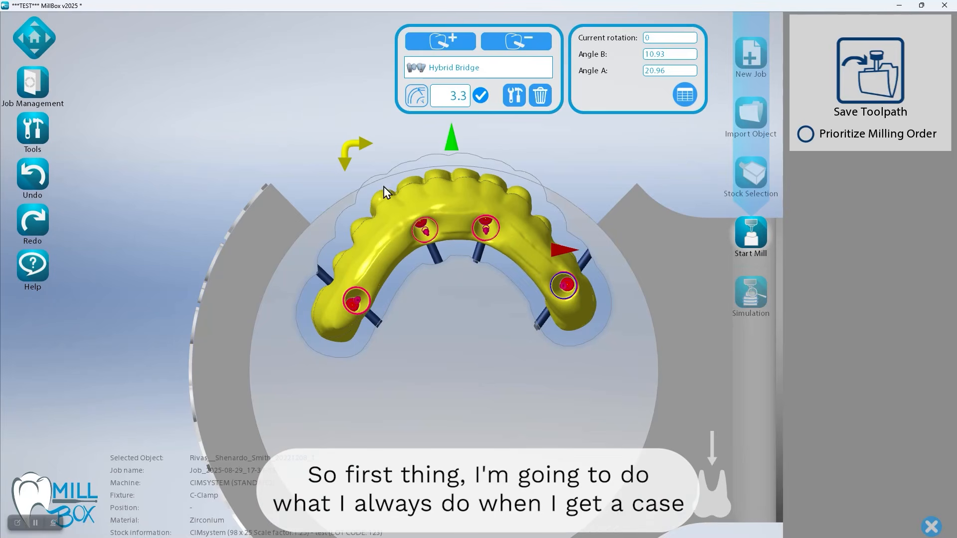
pyautogui.click(269, 90)
# Examine the detected margin lines around all four screw holes of the bridge
pyautogui.moveTo(420, 328); pyautogui.dragTo(441, 341)
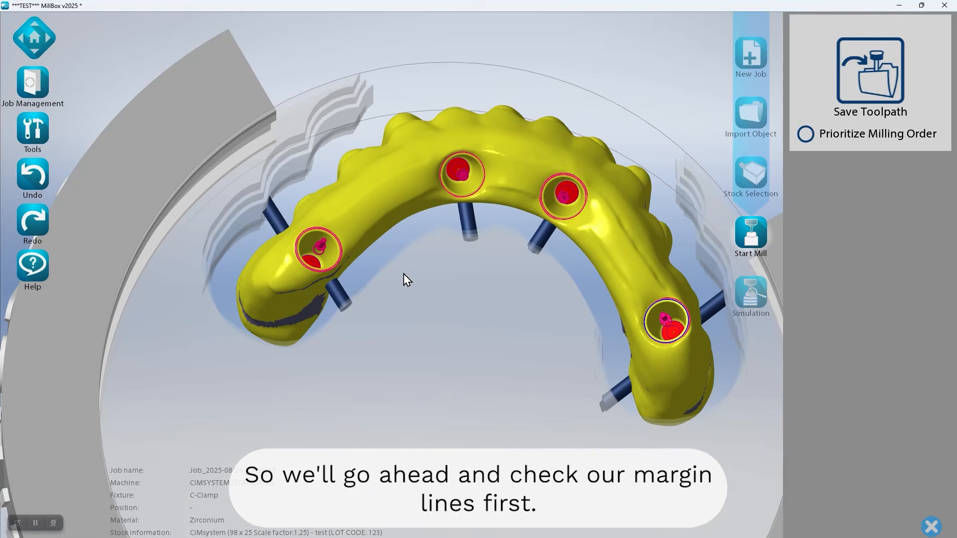
pyautogui.scroll(10, 335, 305)
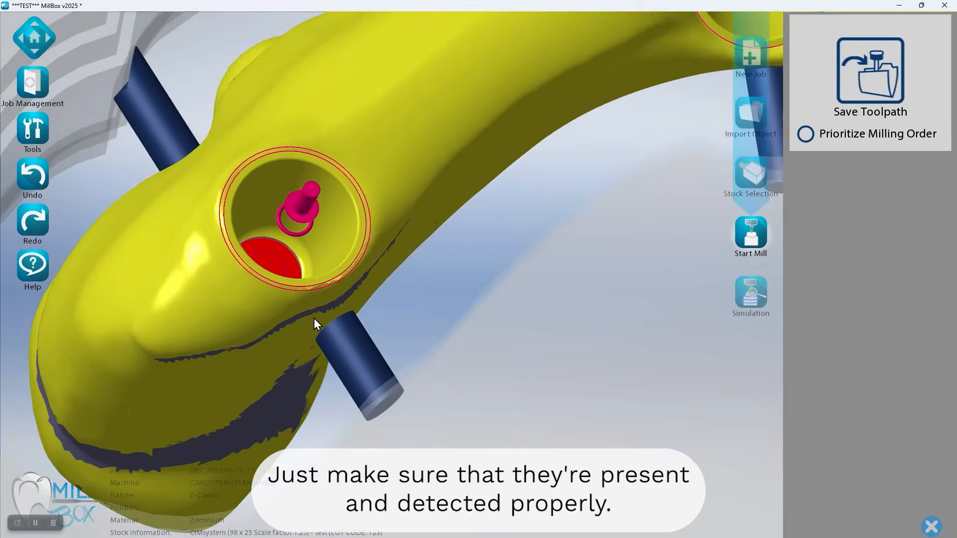
pyautogui.moveTo(313, 305); pyautogui.dragTo(313, 338, button='middle')
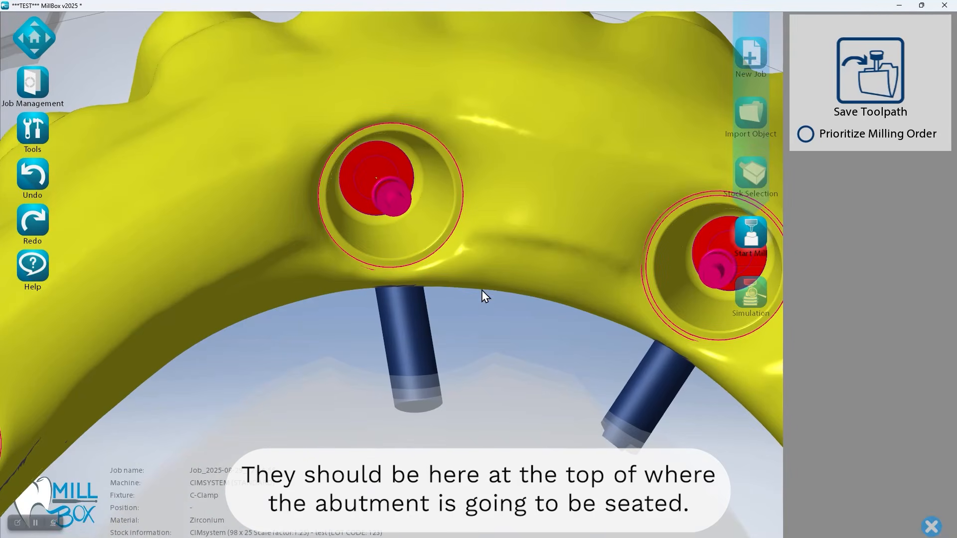
pyautogui.moveTo(571, 251); pyautogui.dragTo(436, 230, button='middle')
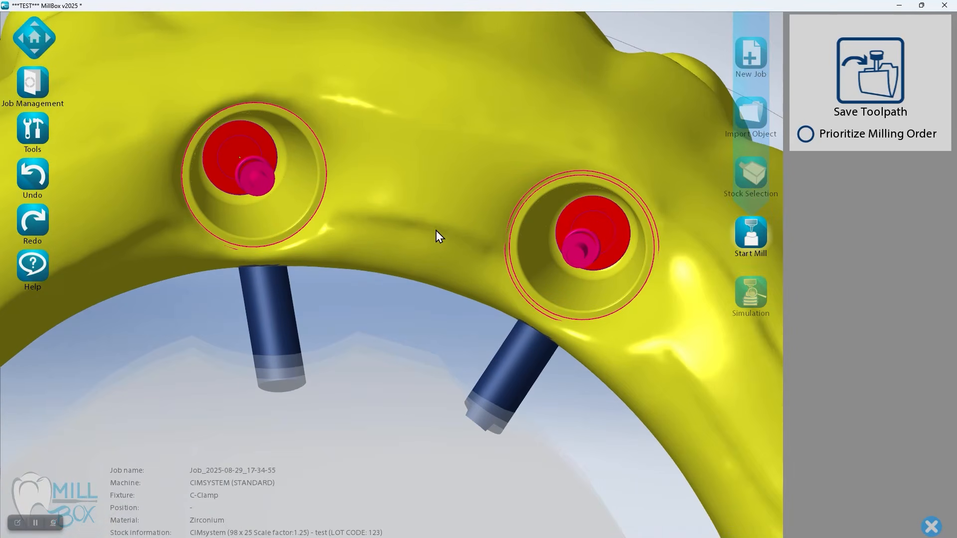
pyautogui.moveTo(707, 466); pyautogui.dragTo(394, 189, button='middle')
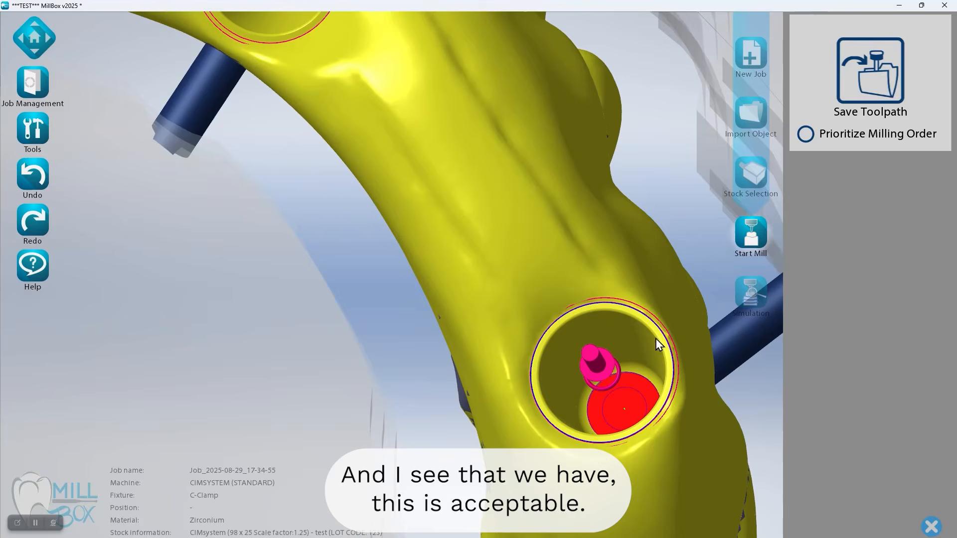
pyautogui.moveTo(395, 277); pyautogui.dragTo(540, 454, button='middle')
pyautogui.scroll(-3, 393, 267)
pyautogui.moveTo(567, 399); pyautogui.dragTo(651, 363, button='middle')
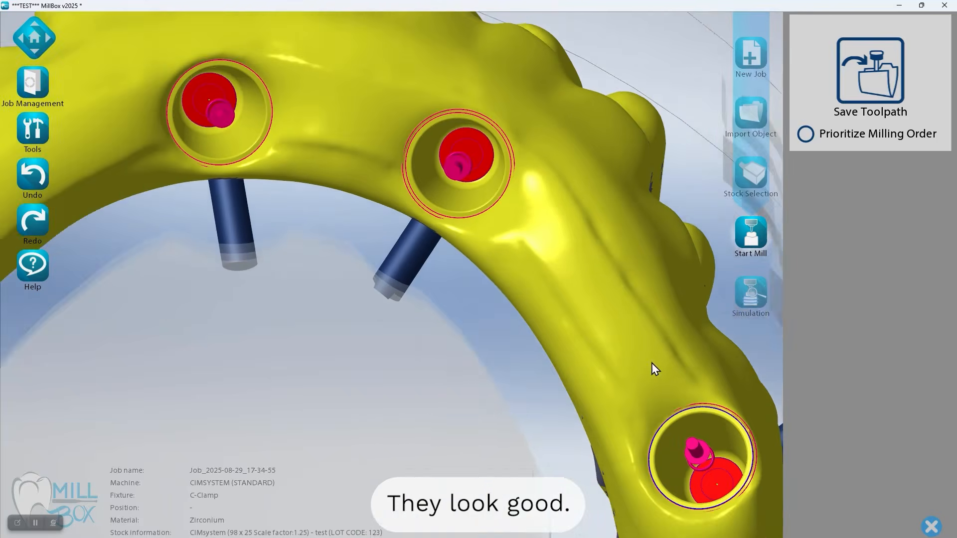
pyautogui.scroll(-4, 489, 289)
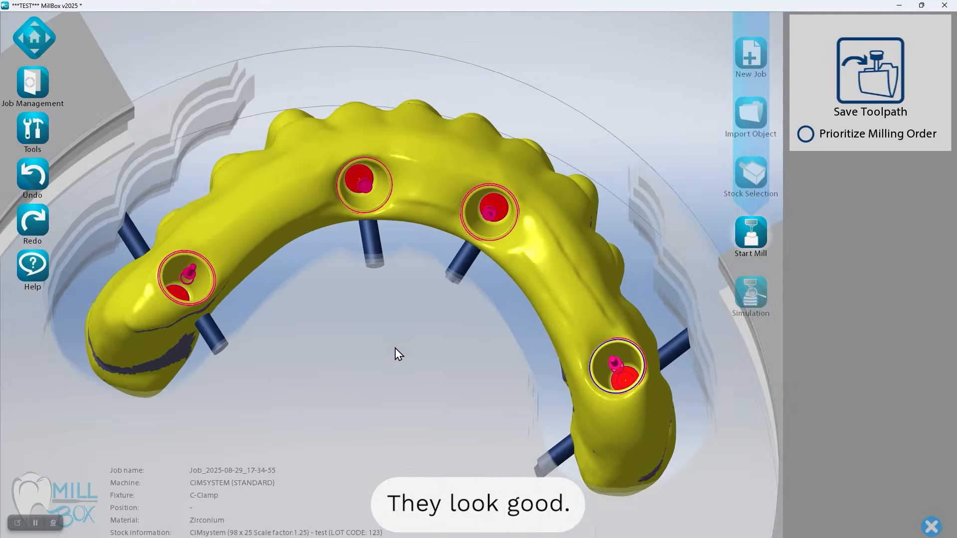
pyautogui.scroll(2, 392, 348)
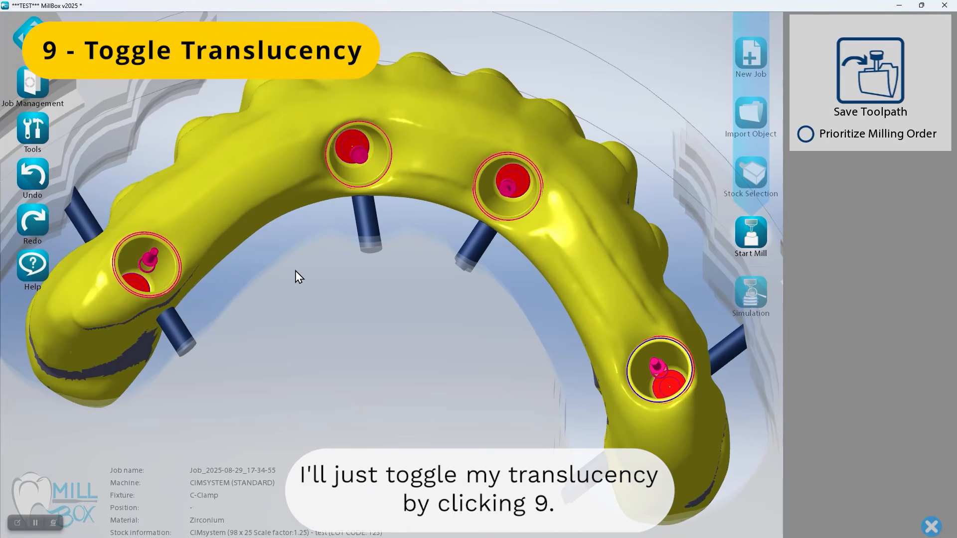
# Make the bridge translucent and hide the fixture to examine the drilling axis curve through one end screw channel
pyautogui.press('9')
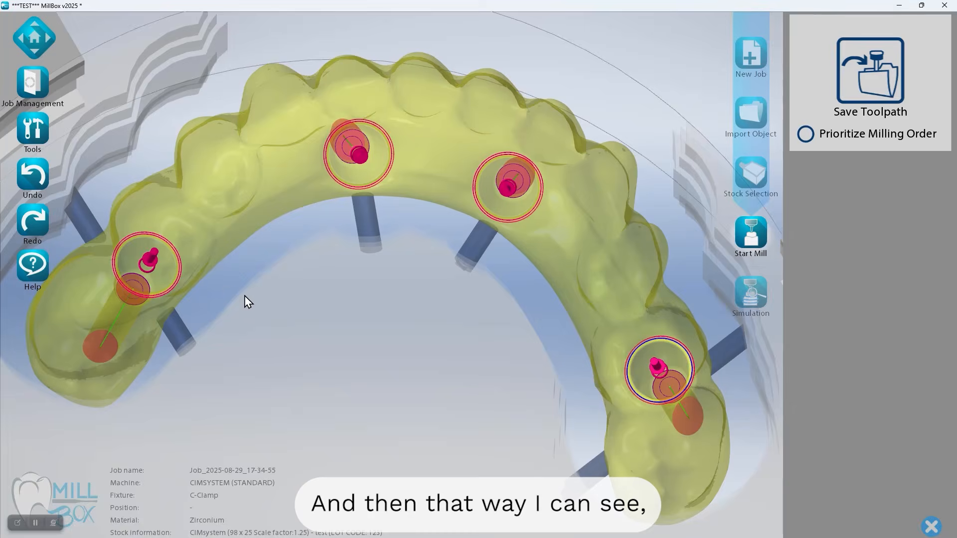
pyautogui.scroll(8, 244, 298)
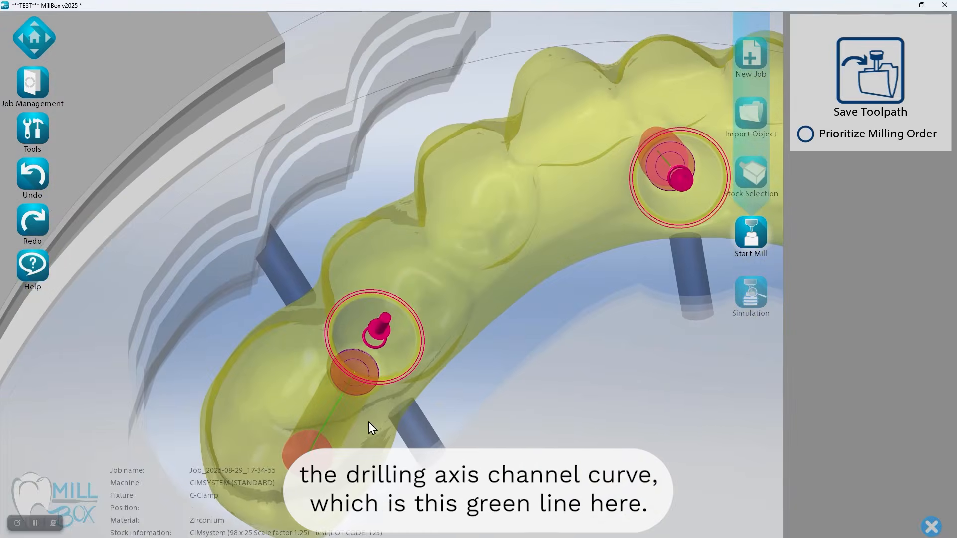
pyautogui.scroll(5, 369, 423)
pyautogui.moveTo(406, 407); pyautogui.dragTo(544, 295, button='middle')
pyautogui.scroll(5, 479, 417)
pyautogui.moveTo(551, 388); pyautogui.dragTo(489, 215, button='right')
pyautogui.scroll(-3, 568, 365)
pyautogui.hotkey('ctrl', 'e')
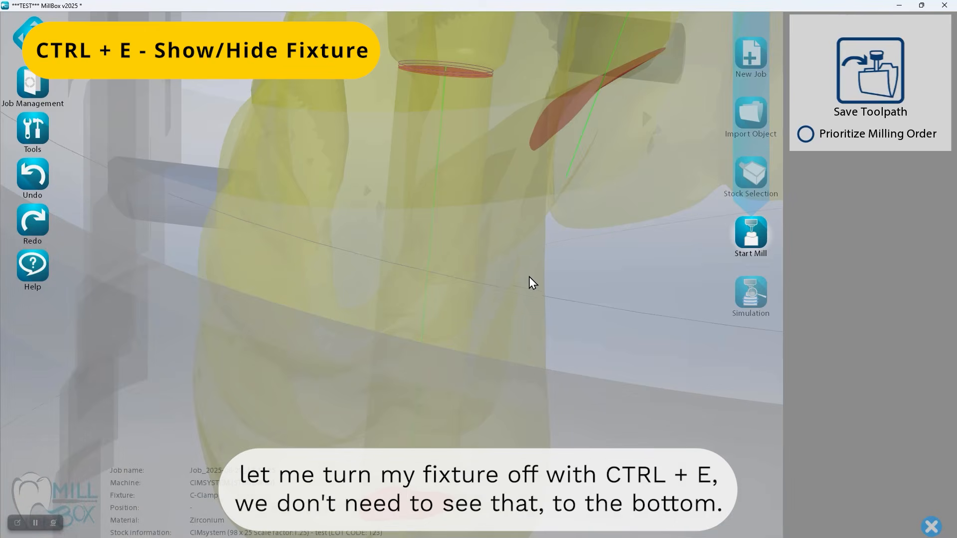
pyautogui.hotkey('ctrl', 'e')
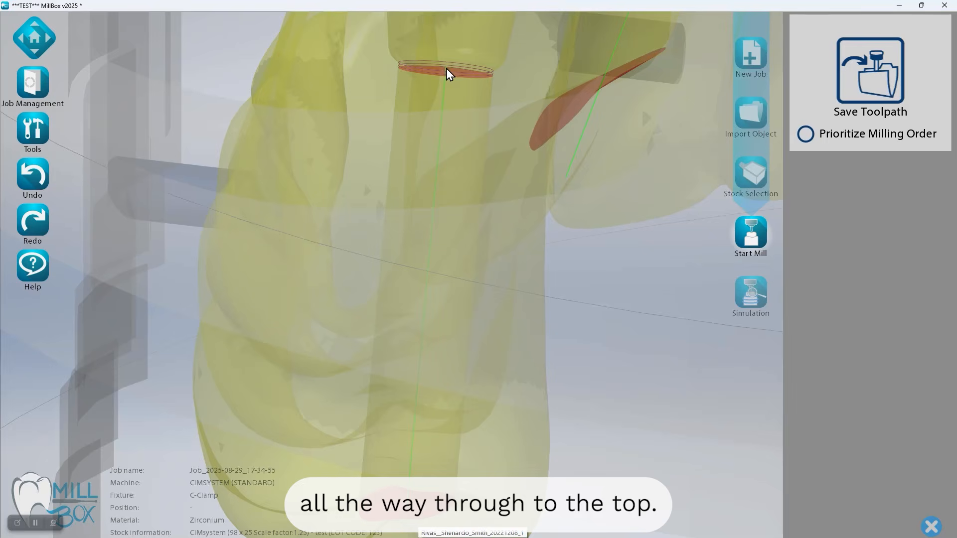
# Check that the drilling axis curves run fully through the remaining screw channels of the translucent bridge
pyautogui.moveTo(522, 170); pyautogui.dragTo(317, 327, button='middle')
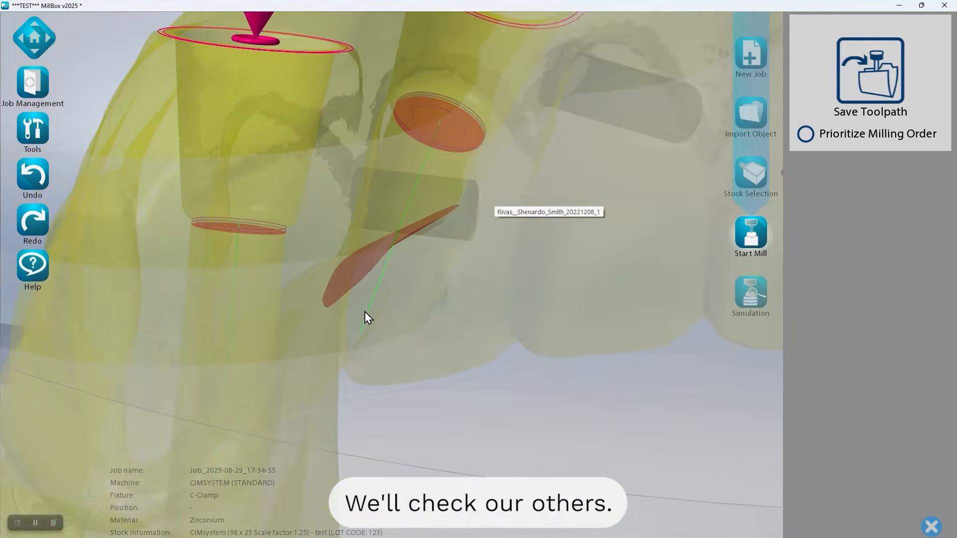
pyautogui.scroll(4, 409, 300)
pyautogui.moveTo(503, 288); pyautogui.dragTo(465, 310, button='right')
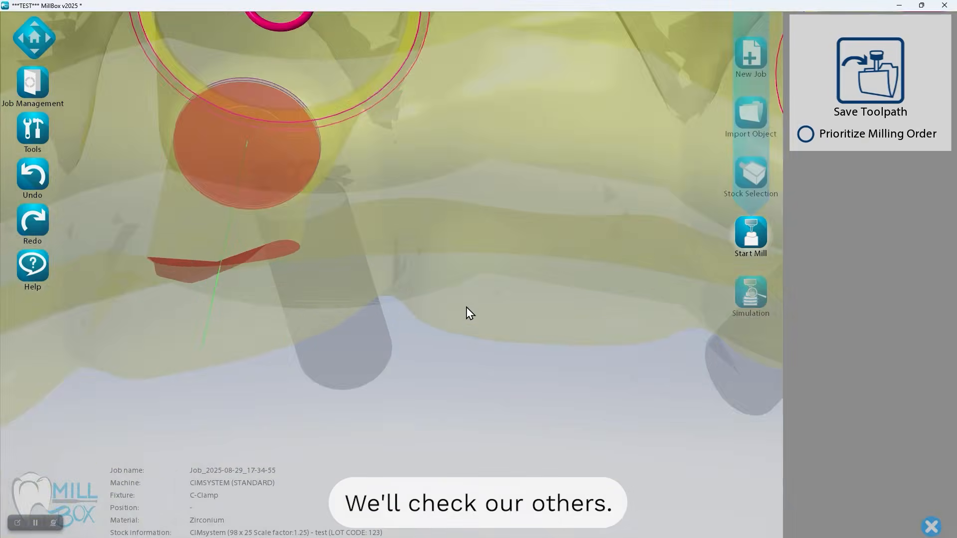
pyautogui.scroll(-4, 464, 310)
pyautogui.moveTo(385, 287); pyautogui.dragTo(392, 250, button='right')
pyautogui.moveTo(393, 250); pyautogui.dragTo(426, 174, button='middle')
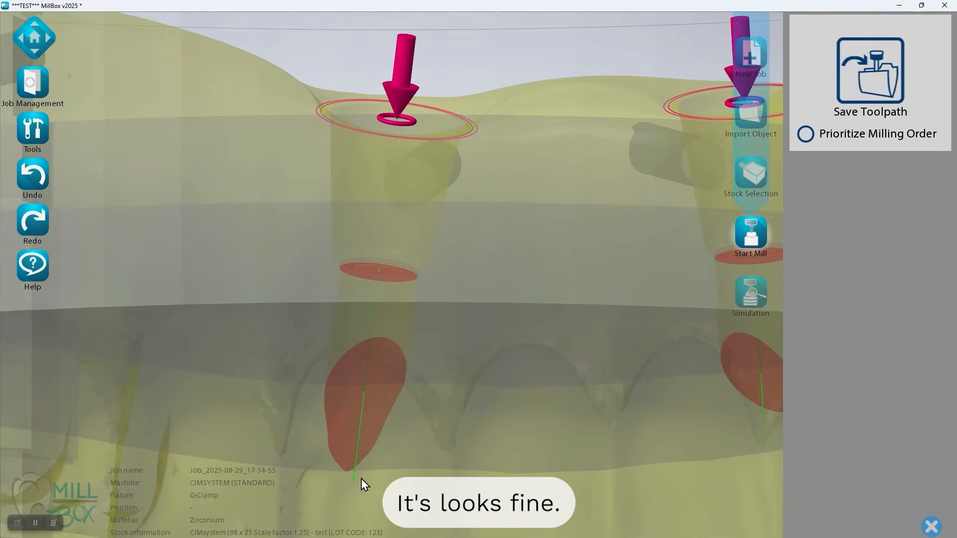
pyautogui.moveTo(484, 327); pyautogui.dragTo(297, 325, button='middle')
pyautogui.moveTo(591, 342); pyautogui.dragTo(200, 237, button='middle')
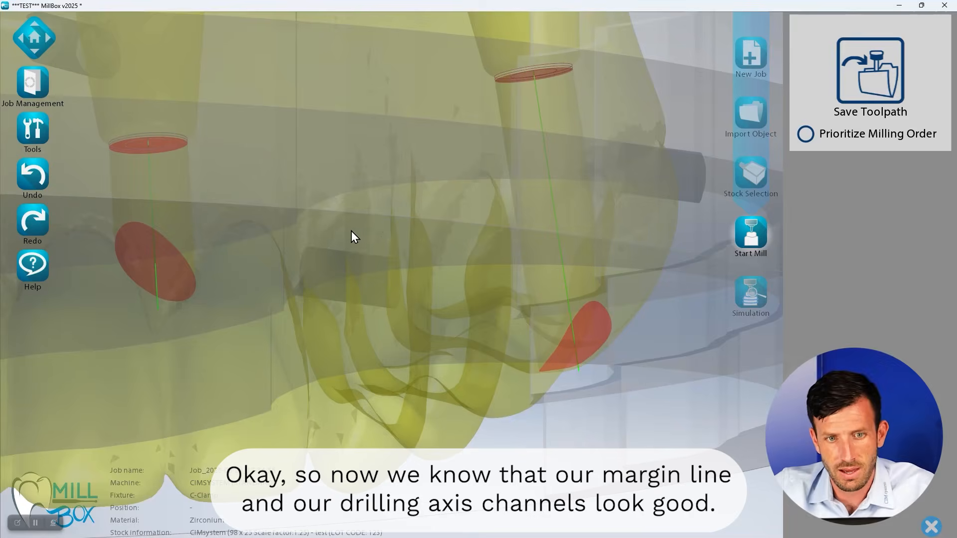
# Return the bridge to its opaque rendered STL view and bring the red caps in the screw holes into close view
pyautogui.scroll(-5, 244, 223)
pyautogui.moveTo(151, 166); pyautogui.dragTo(349, 370, button='middle')
pyautogui.press('0')
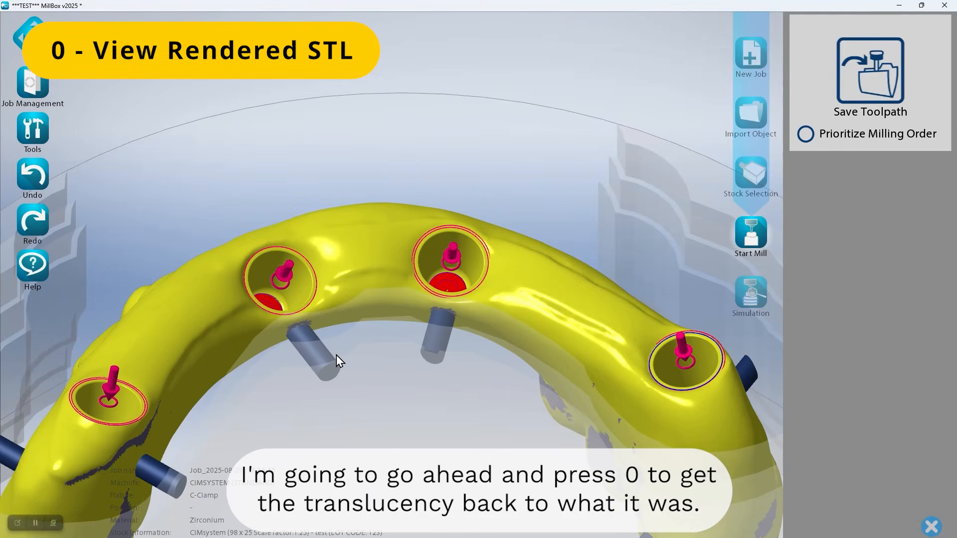
pyautogui.scroll(3, 336, 355)
pyautogui.moveTo(315, 325); pyautogui.dragTo(473, 370, button='middle')
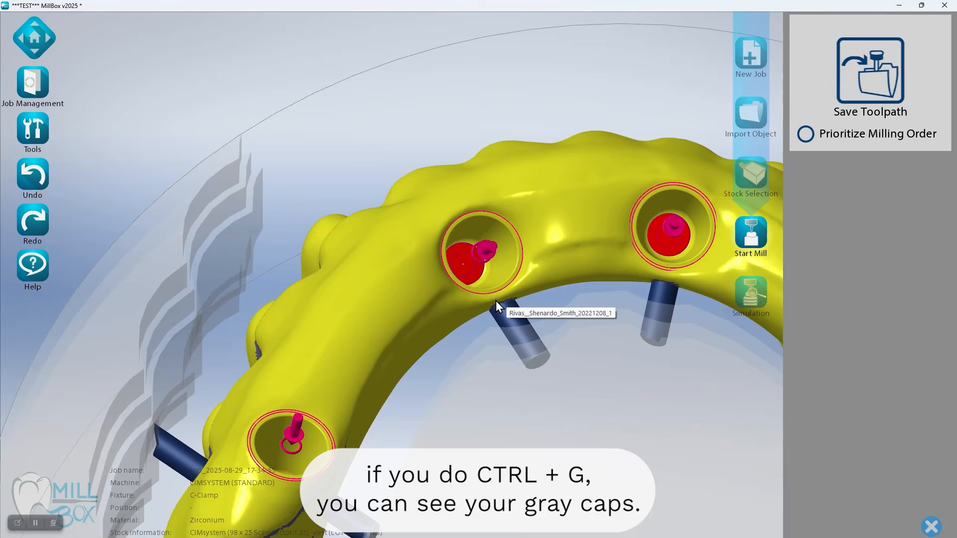
# Show the gray caps over the bridge's screw holes and look over all four of them
pyautogui.hotkey('ctrl', 'g')
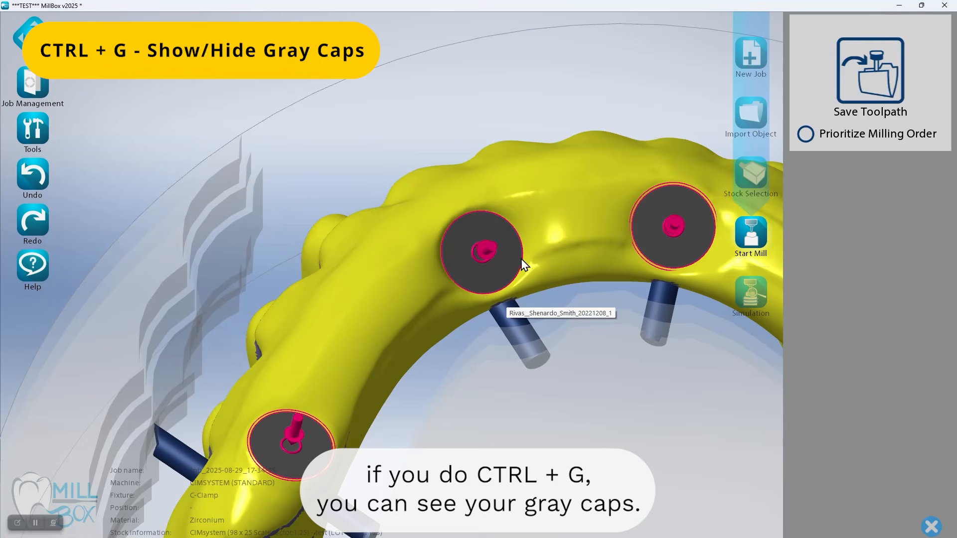
pyautogui.scroll(-4, 498, 304)
pyautogui.moveTo(497, 312); pyautogui.dragTo(459, 301, button='middle')
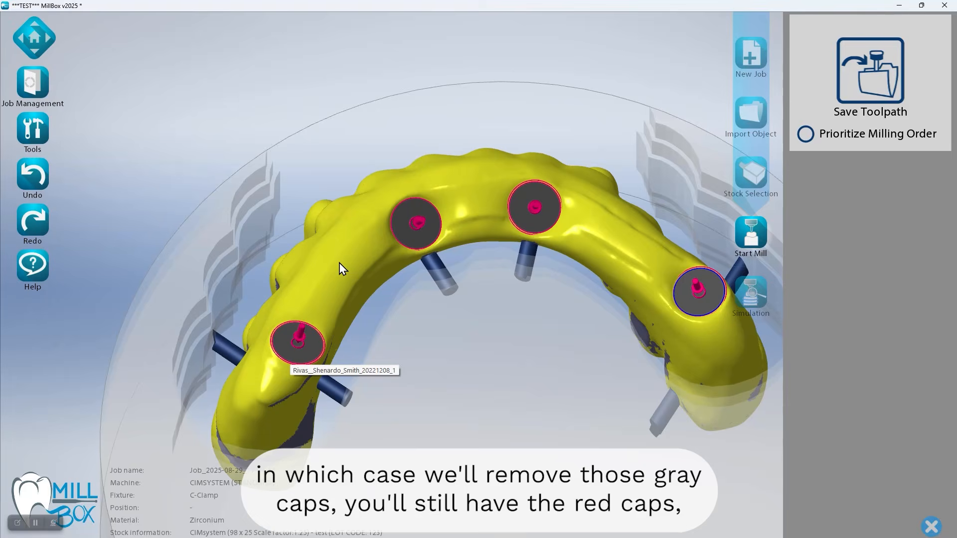
# Hide the gray caps and examine the red cap inside the end screw hole up close
pyautogui.press('c')
pyautogui.scroll(3, 328, 300)
pyautogui.moveTo(328, 315); pyautogui.dragTo(324, 328, button='middle')
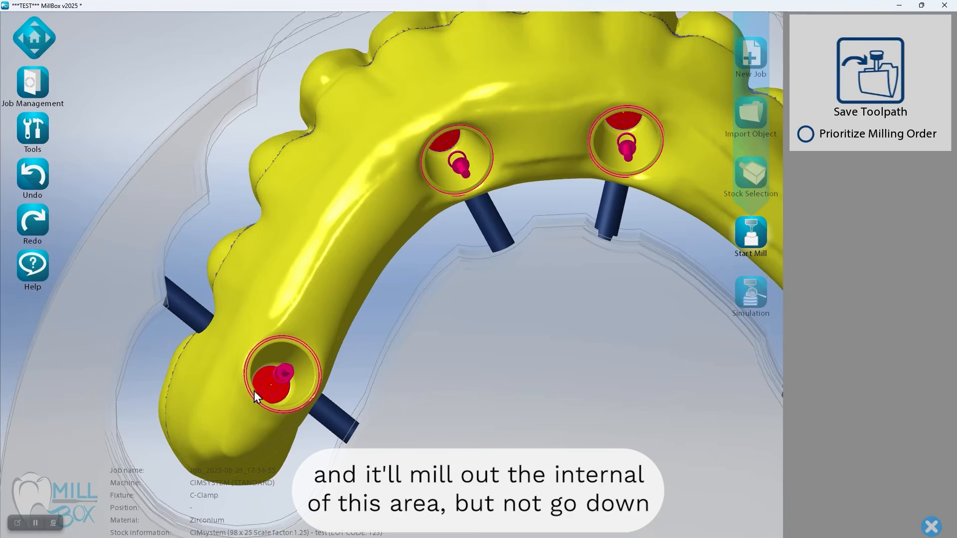
pyautogui.scroll(3, 285, 388)
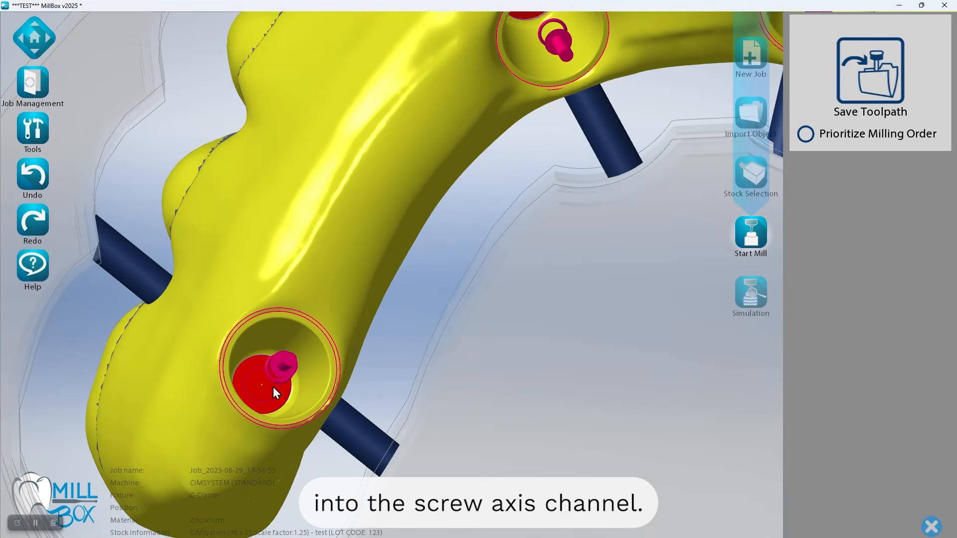
pyautogui.click(245, 396)
pyautogui.moveTo(326, 399); pyautogui.dragTo(372, 384, button='middle')
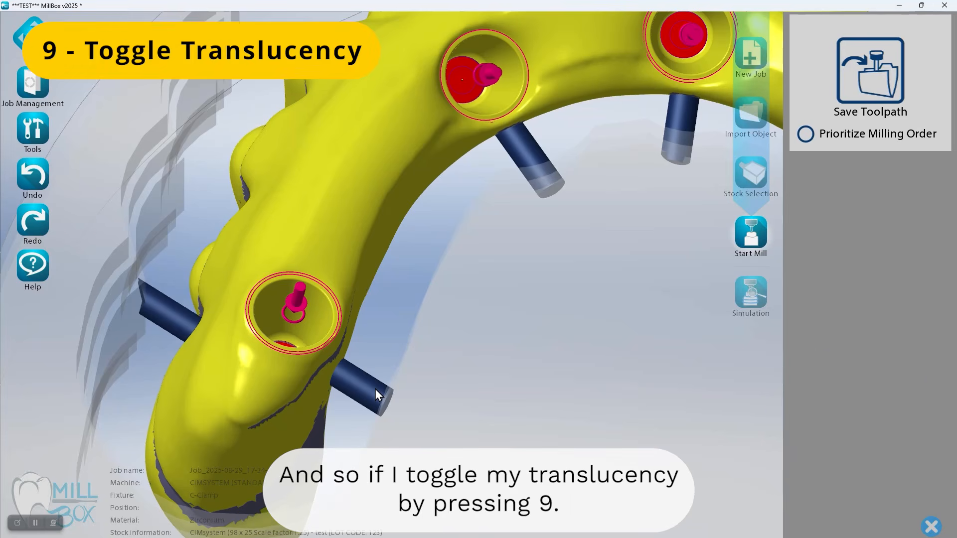
# Make the bridge translucent and examine the red surfaces at both ends of the end screw channel
pyautogui.press('9')
pyautogui.scroll(3, 290, 424)
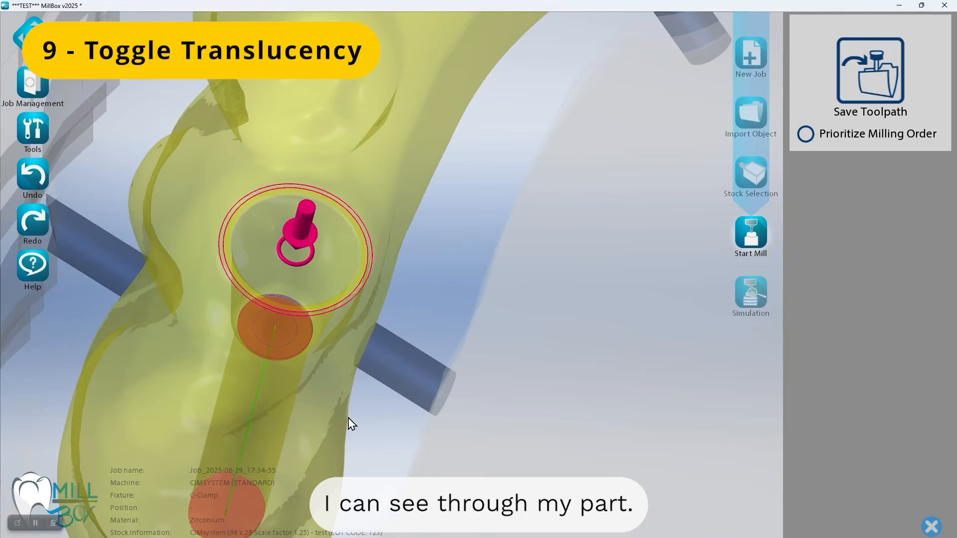
pyautogui.moveTo(348, 418); pyautogui.dragTo(468, 315, button='middle')
pyautogui.moveTo(448, 352); pyautogui.dragTo(474, 306, button='right')
pyautogui.scroll(4, 423, 290)
pyautogui.scroll(2, 305, 240)
pyautogui.moveTo(305, 239); pyautogui.dragTo(362, 290, button='middle')
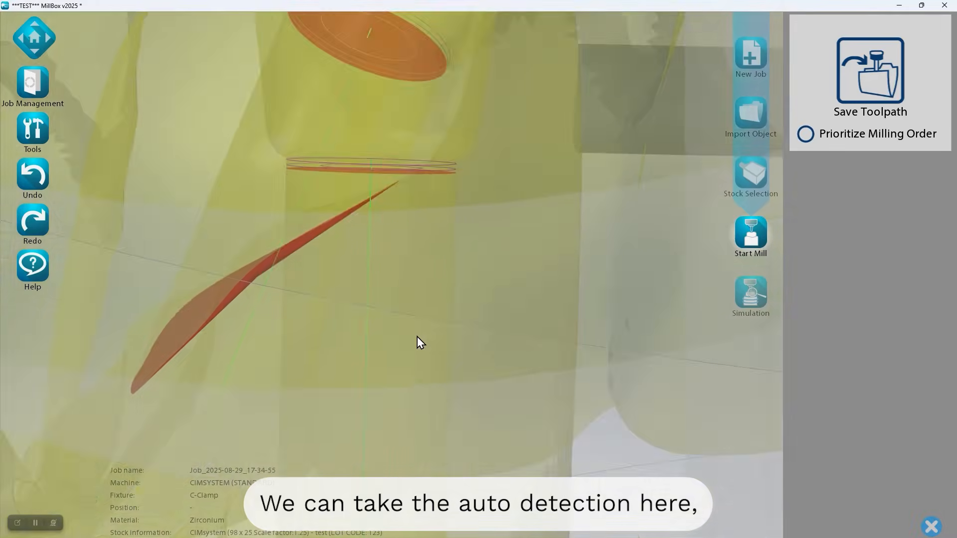
pyautogui.moveTo(404, 438); pyautogui.dragTo(448, 206, button='middle')
pyautogui.moveTo(433, 313); pyautogui.dragTo(437, 167, button='middle')
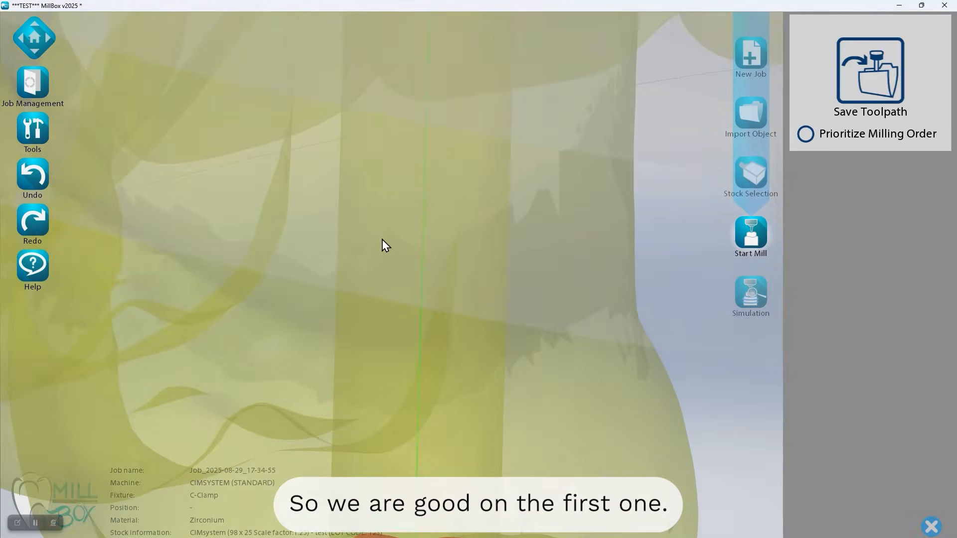
# Check the red surfaces and drilling axis curves at both ends of the remaining three screw channels
pyautogui.scroll(-5, 381, 244)
pyautogui.moveTo(408, 212); pyautogui.dragTo(345, 96, button='right')
pyautogui.moveTo(345, 96); pyautogui.dragTo(292, 280, button='middle')
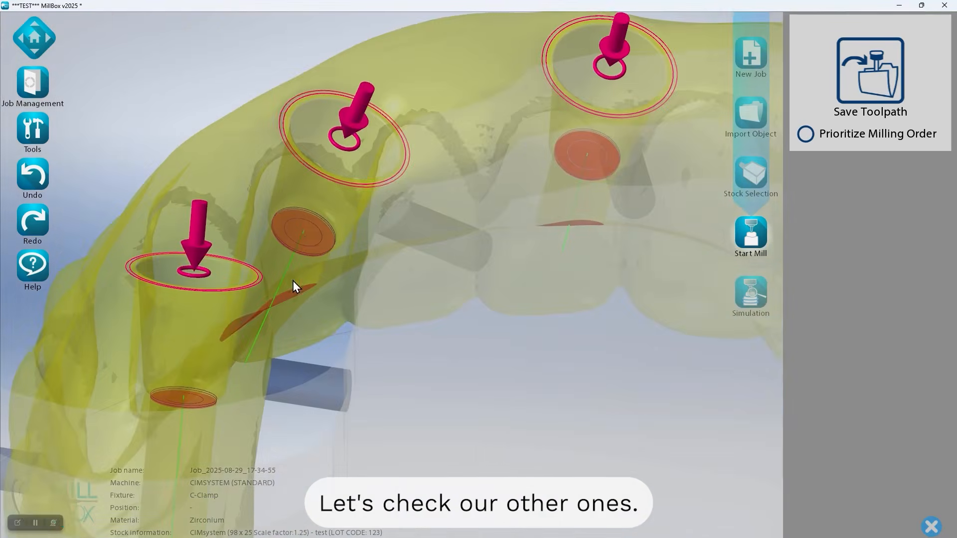
pyautogui.scroll(5, 304, 236)
pyautogui.moveTo(349, 428); pyautogui.dragTo(324, 342, button='right')
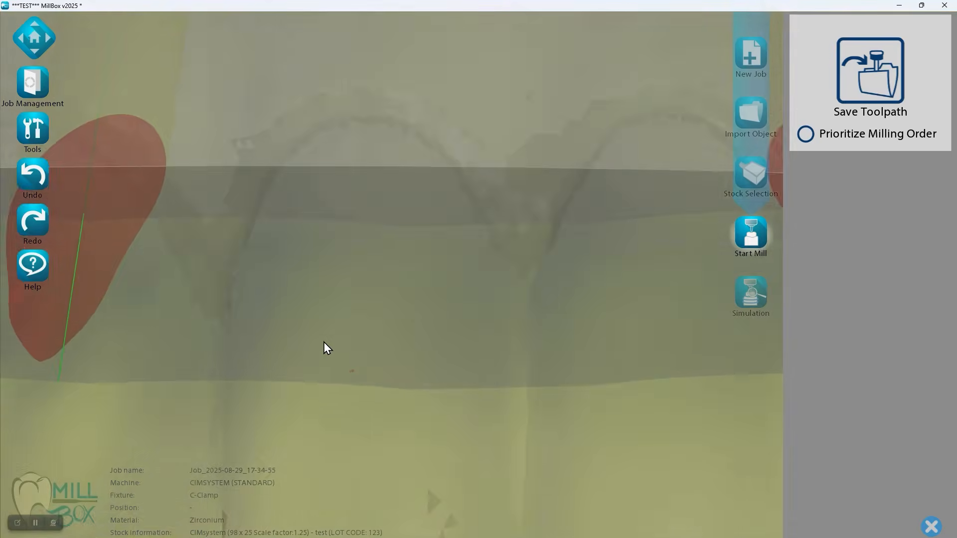
pyautogui.moveTo(324, 342); pyautogui.dragTo(412, 472, button='middle')
pyautogui.scroll(-6, 269, 277)
pyautogui.scroll(-1, 222, 291)
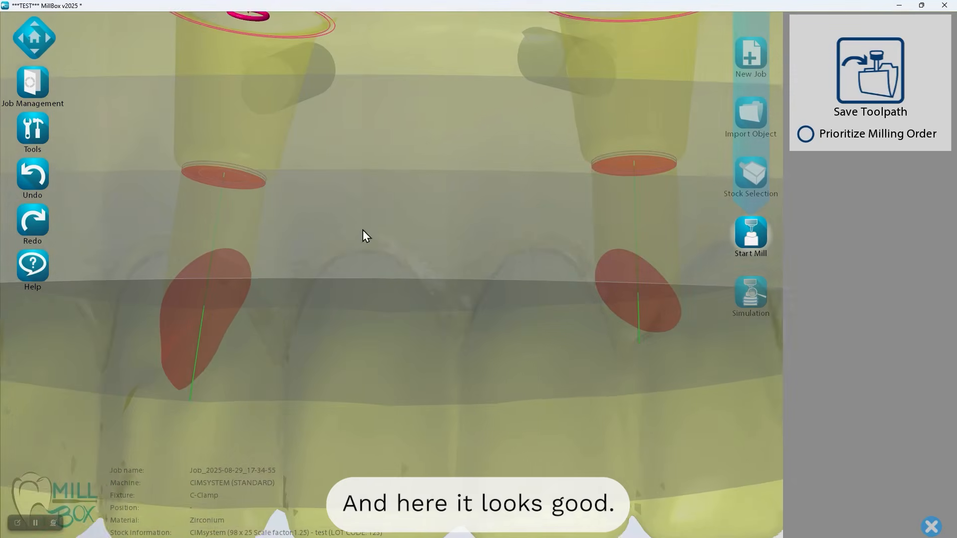
pyautogui.moveTo(623, 162); pyautogui.dragTo(397, 247, button='middle')
pyautogui.moveTo(461, 317); pyautogui.dragTo(124, 171, button='middle')
pyautogui.moveTo(583, 310); pyautogui.dragTo(545, 357, button='middle')
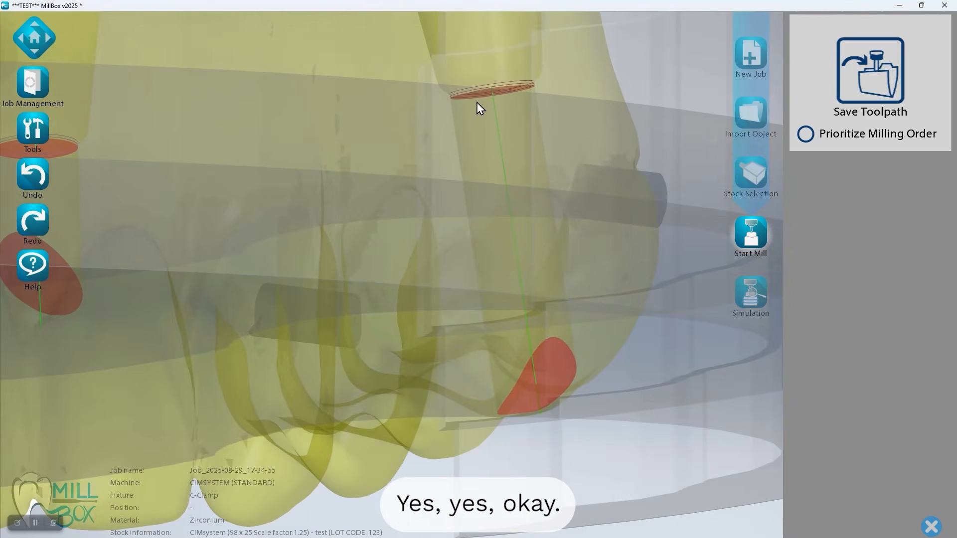
# Return the bridge to its opaque rendered STL view, reset to the home view, and show the C-clamp fixture
pyautogui.scroll(-3, 384, 158)
pyautogui.scroll(-5, 187, 149)
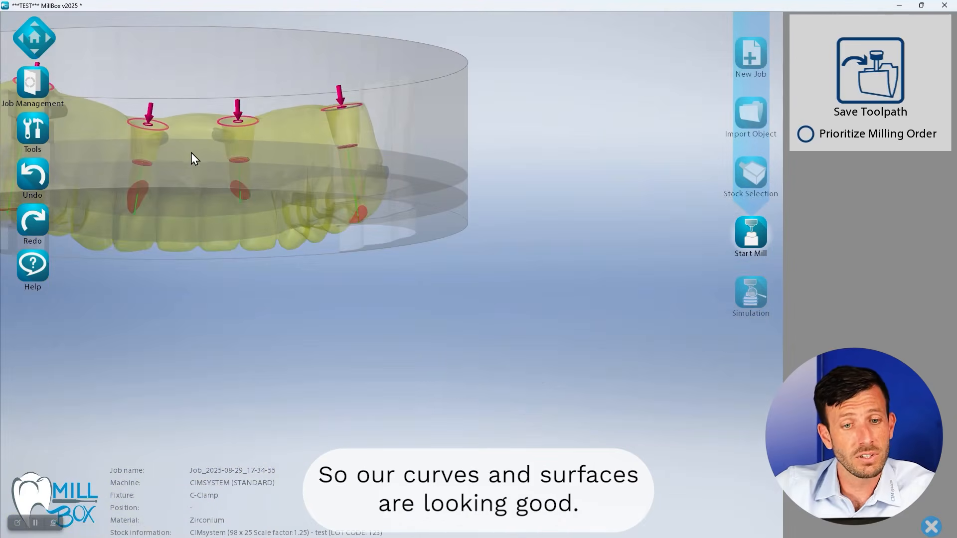
pyautogui.press('0')
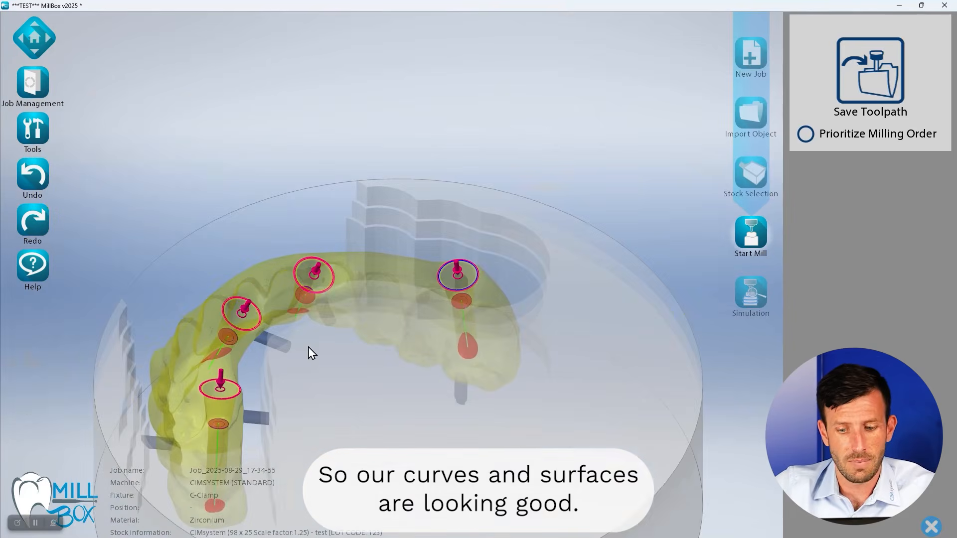
pyautogui.scroll(-3, 270, 366)
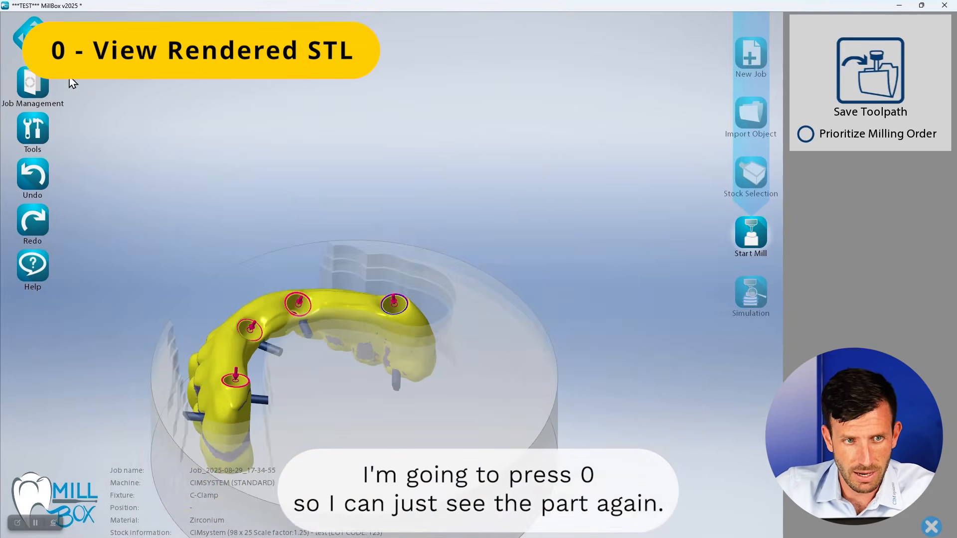
pyautogui.click(36, 43)
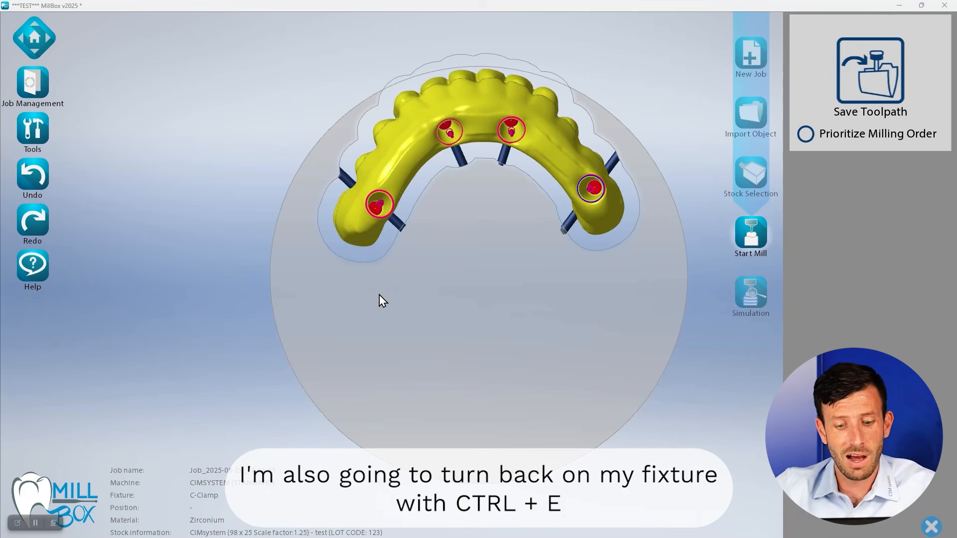
pyautogui.hotkey('ctrl', 'e')
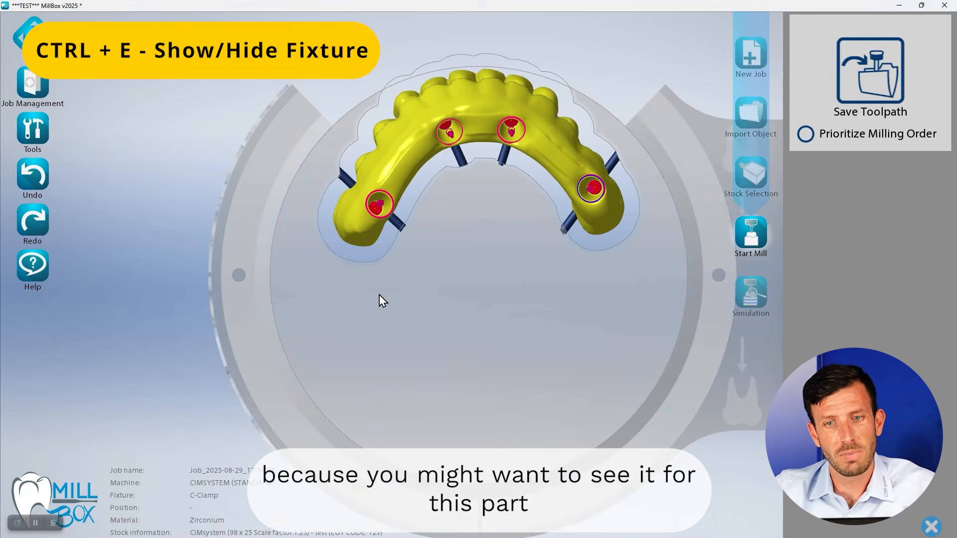
pyautogui.hotkey('ctrl', 'e')
pyautogui.moveTo(420, 311); pyautogui.dragTo(339, 417, button='middle')
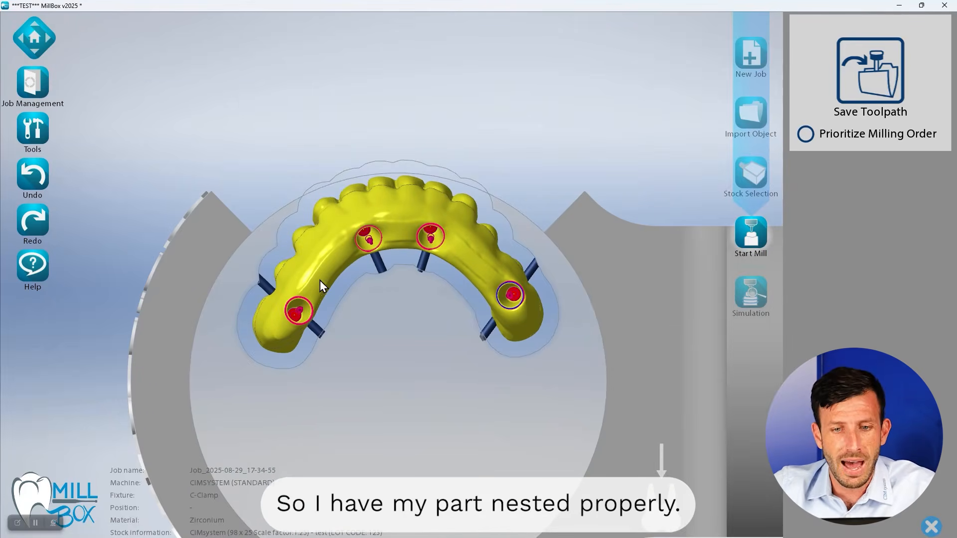
# Select the hybrid bridge from its facial side and open its open offset adjustment
pyautogui.moveTo(356, 221); pyautogui.dragTo(507, 154, button='middle')
pyautogui.moveTo(399, 203); pyautogui.dragTo(453, 229, button='middle')
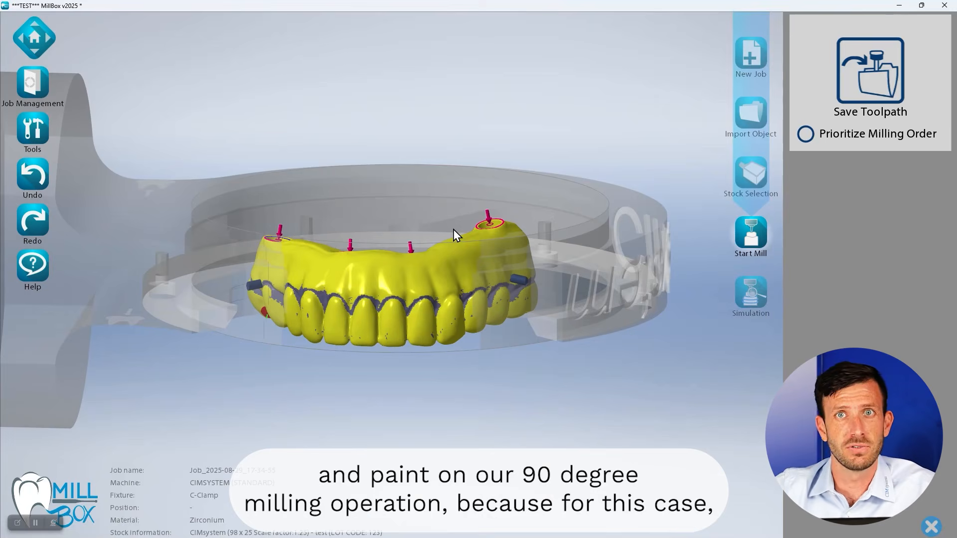
pyautogui.scroll(2, 398, 312)
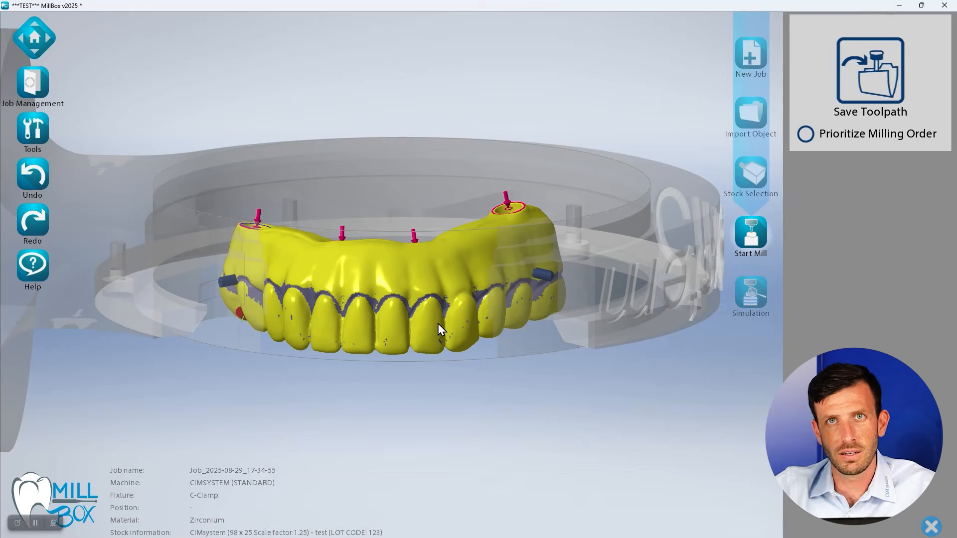
pyautogui.scroll(2, 319, 249)
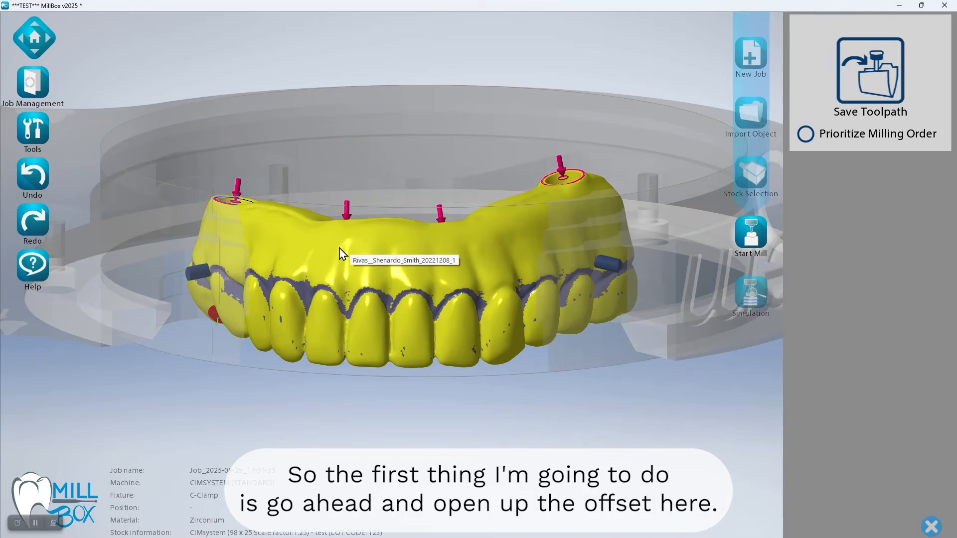
pyautogui.click(368, 277)
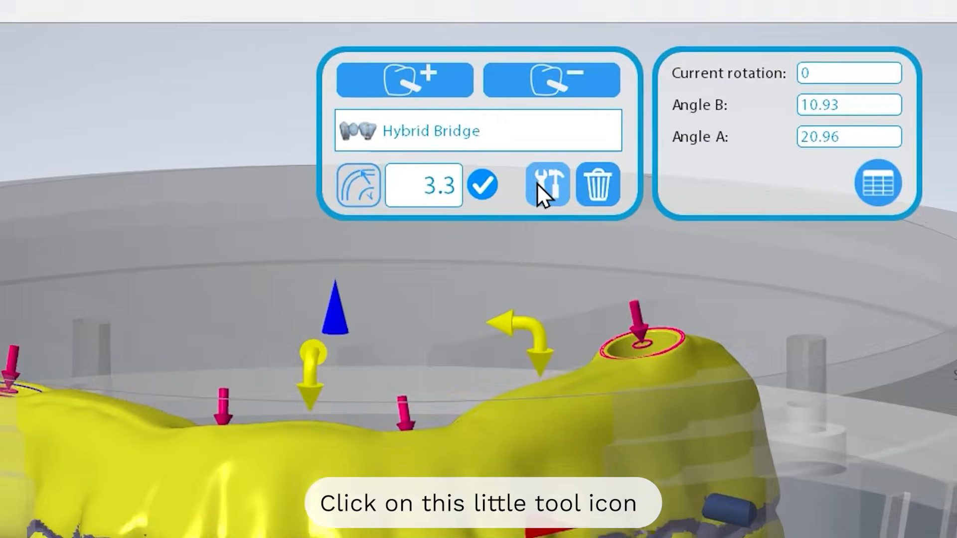
pyautogui.click(513, 95)
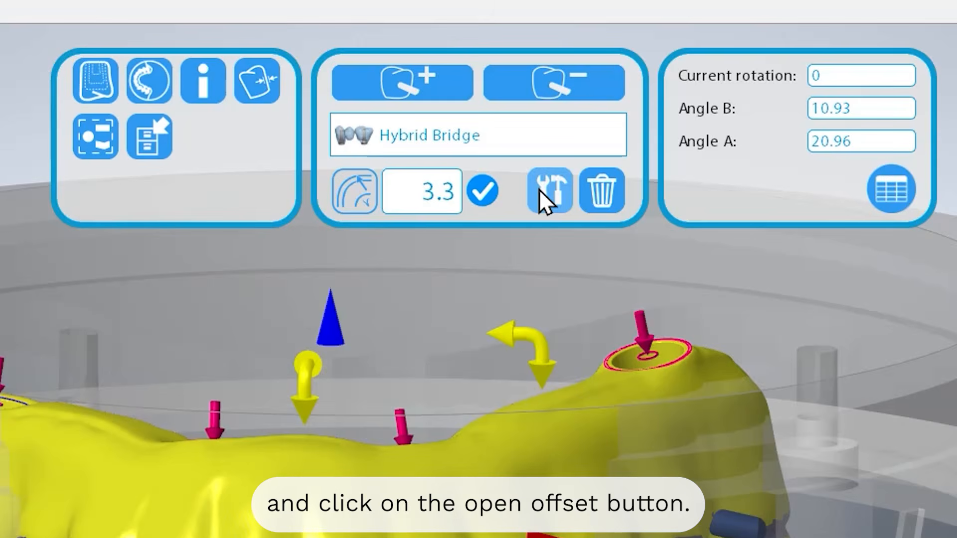
pyautogui.click(134, 79)
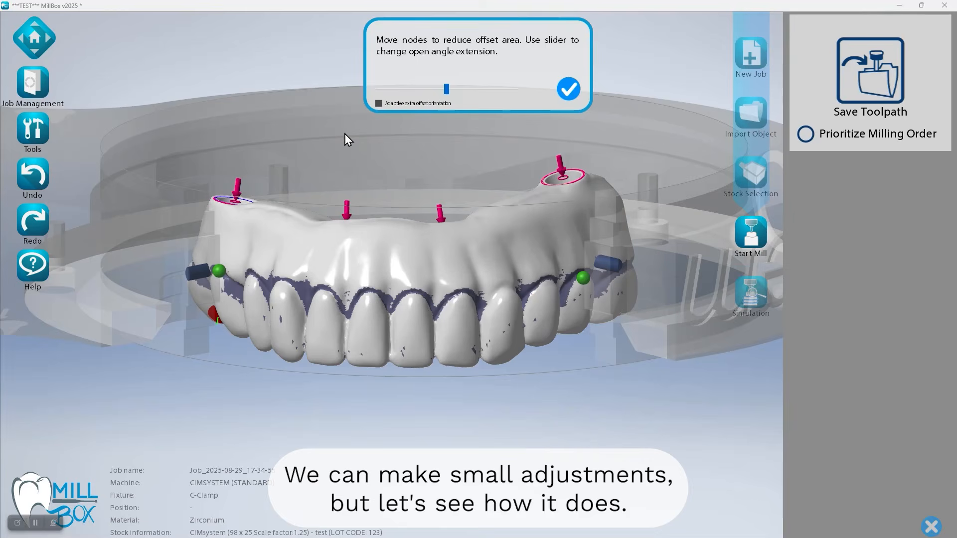
# Move one end node of the open offset slightly and accept the offset after viewing the facial side
pyautogui.moveTo(346, 135); pyautogui.dragTo(430, 304)
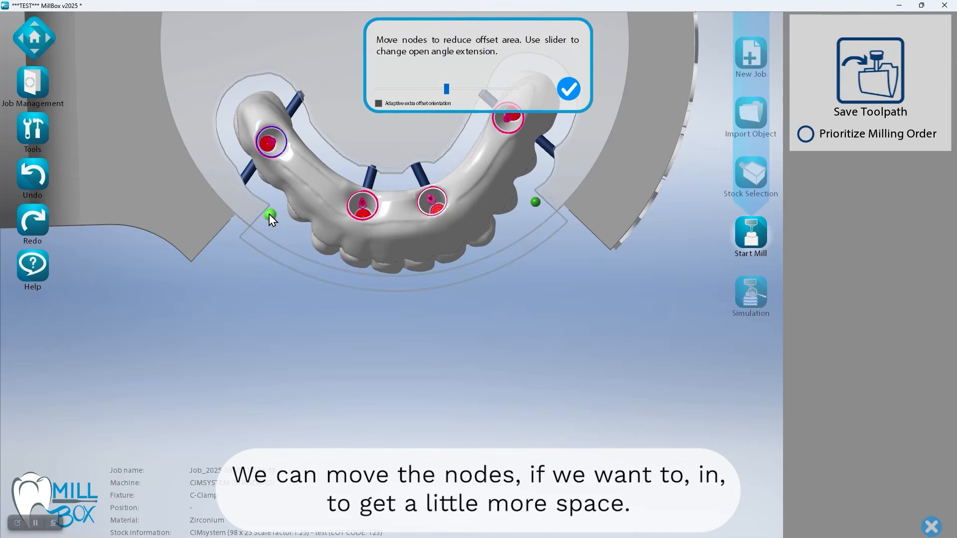
pyautogui.moveTo(255, 208); pyautogui.dragTo(259, 219)
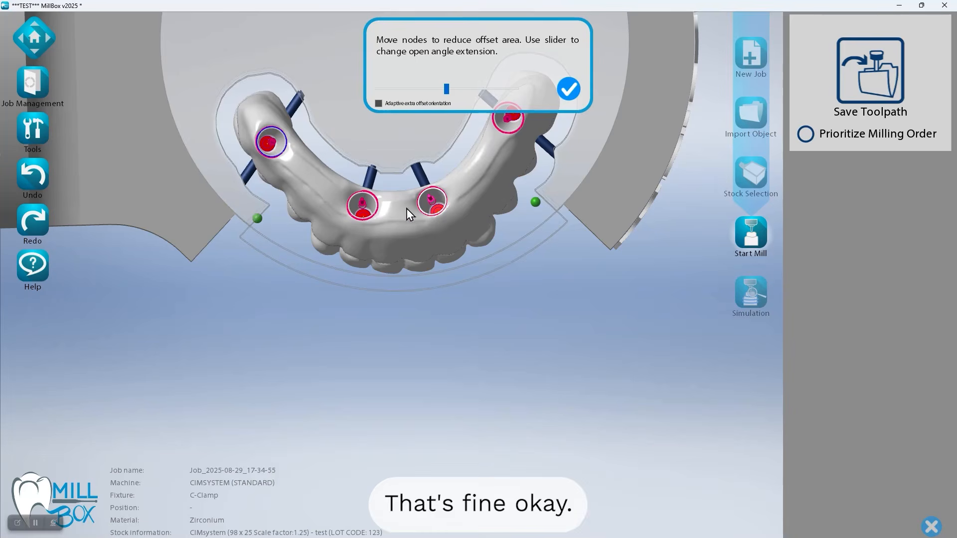
pyautogui.moveTo(407, 301); pyautogui.dragTo(409, 248)
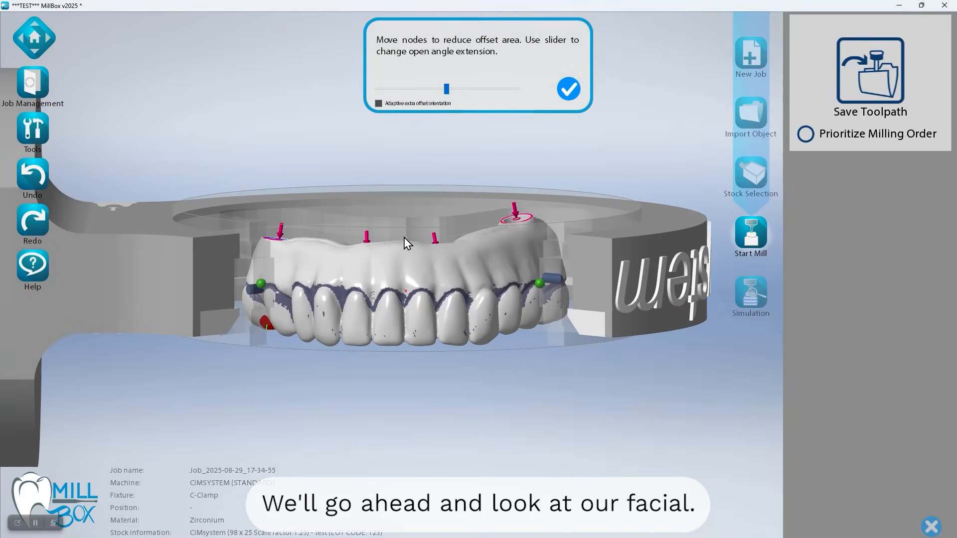
pyautogui.scroll(3, 413, 327)
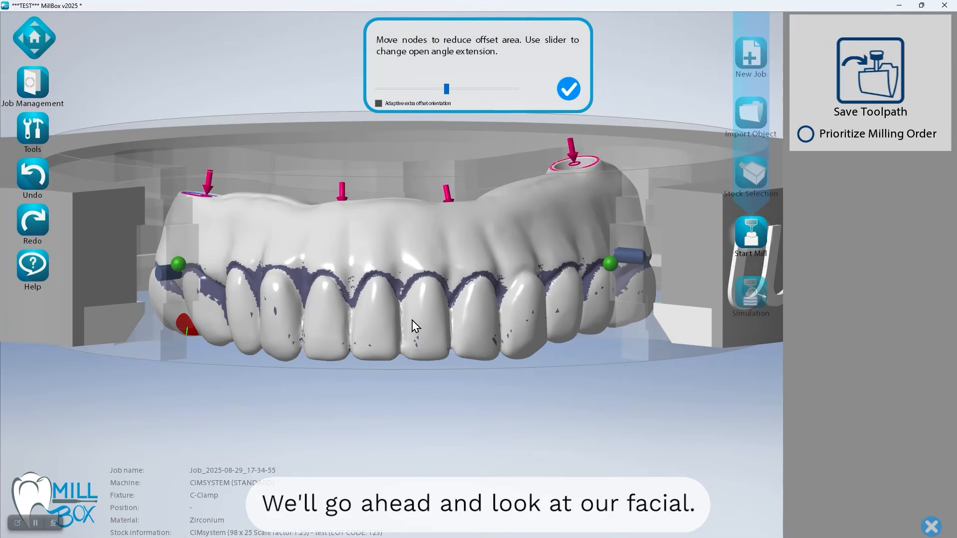
pyautogui.click(569, 90)
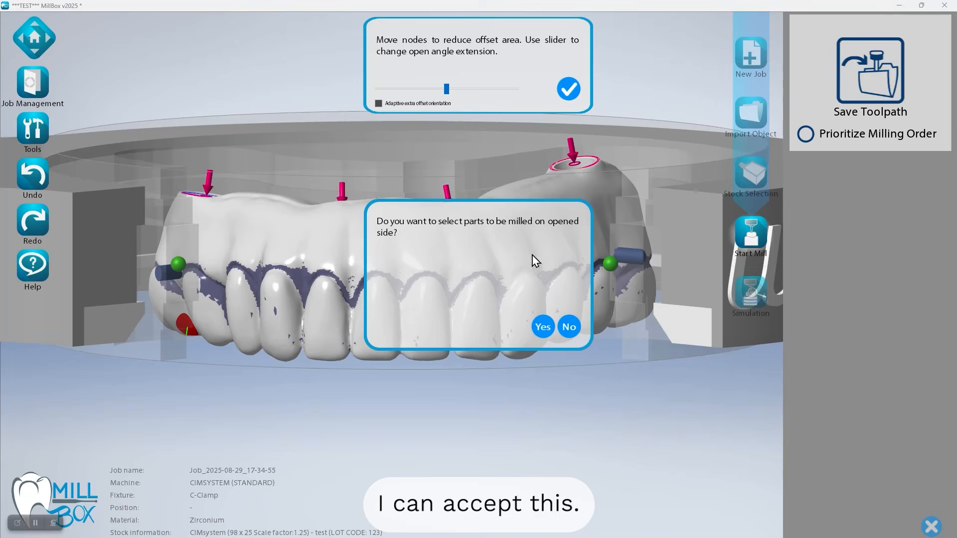
# Opt to select parts milled on the opened side, with the 90 degrees toolpath operation type and Fill Selection enabled
pyautogui.click(542, 328)
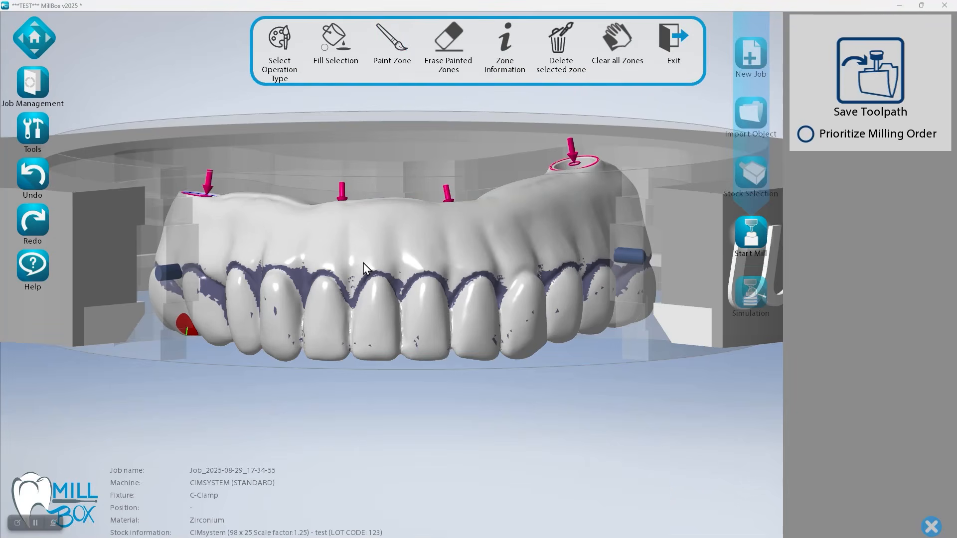
pyautogui.moveTo(363, 264); pyautogui.dragTo(359, 259)
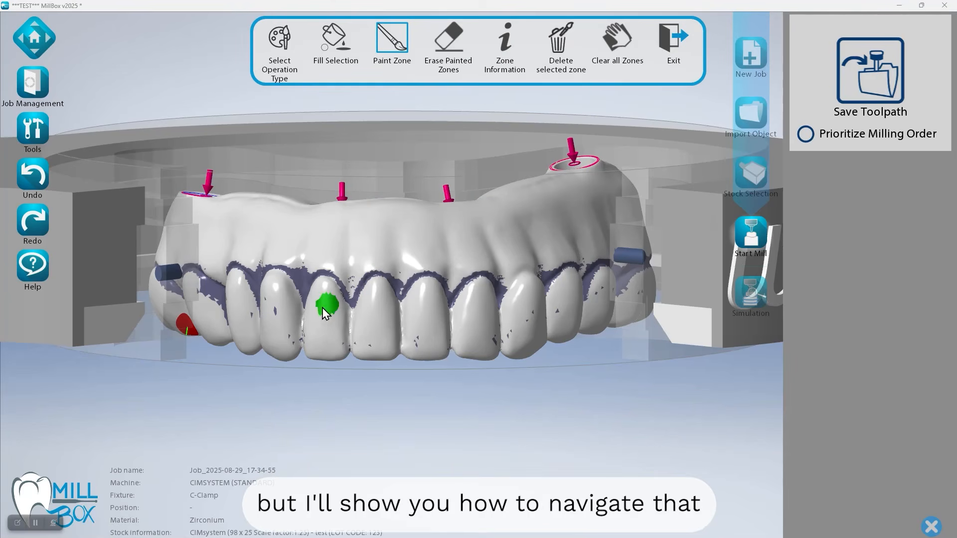
pyautogui.scroll(2, 356, 308)
pyautogui.moveTo(362, 308); pyautogui.dragTo(402, 238, button='middle')
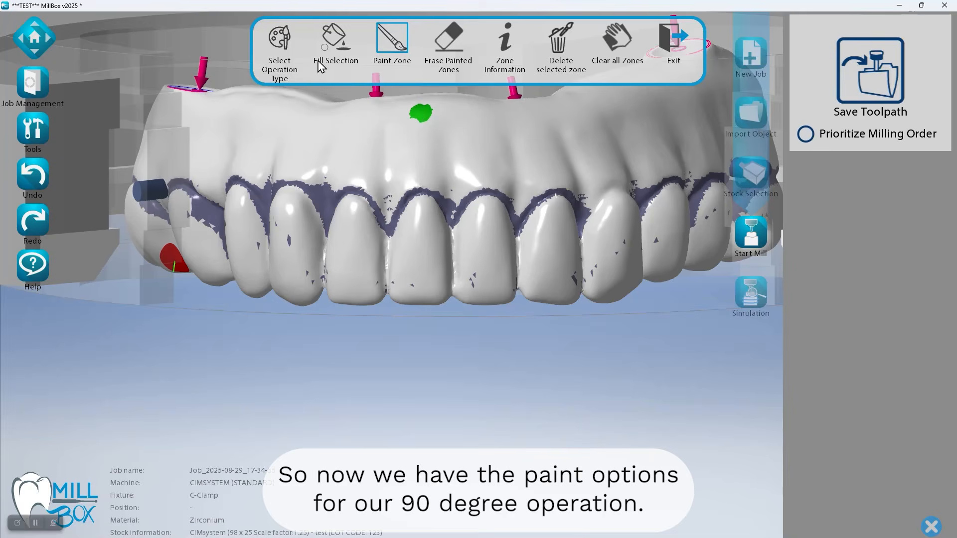
pyautogui.click(280, 48)
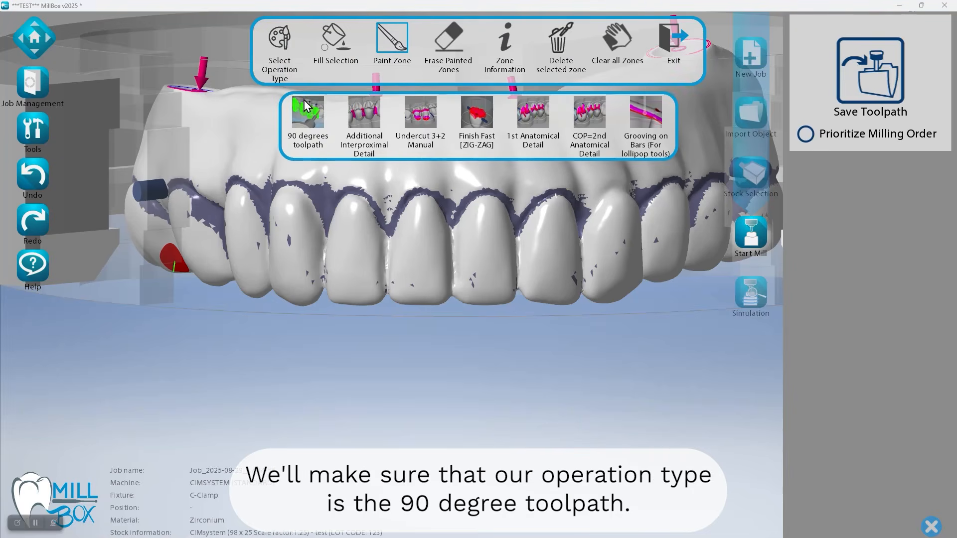
pyautogui.click(313, 124)
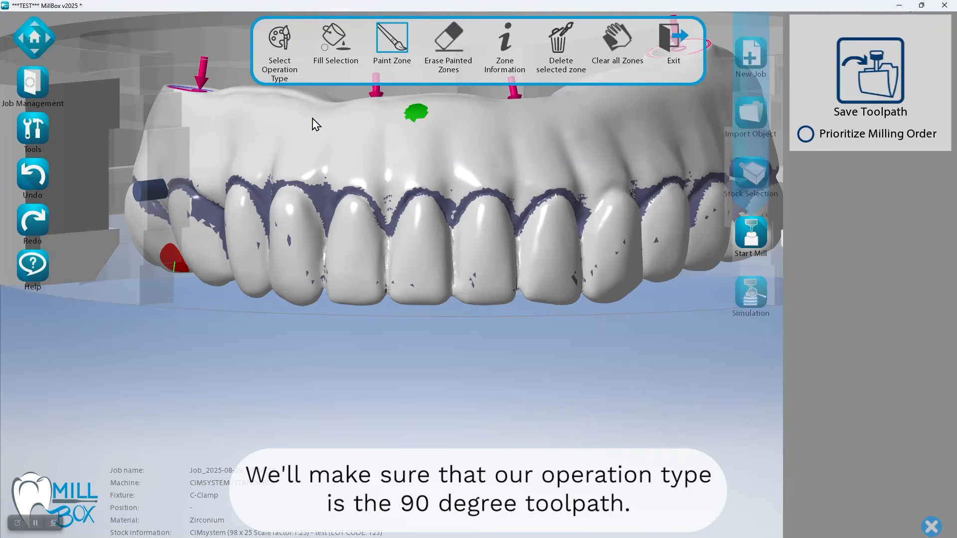
pyautogui.click(329, 58)
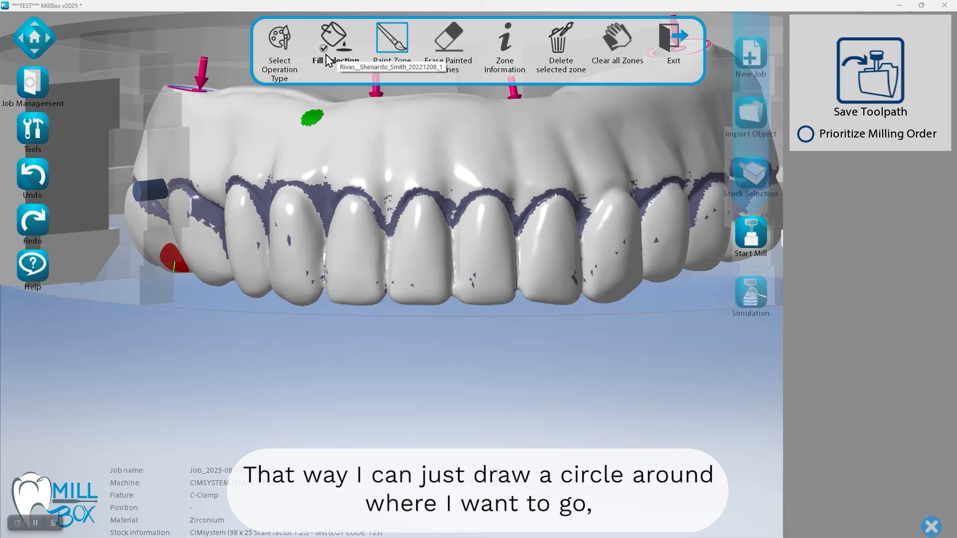
# Paint a closed outline around the facial surface of the front teeth and gum with Fill Selection so its interior is filled
pyautogui.moveTo(244, 281); pyautogui.dragTo(255, 289)
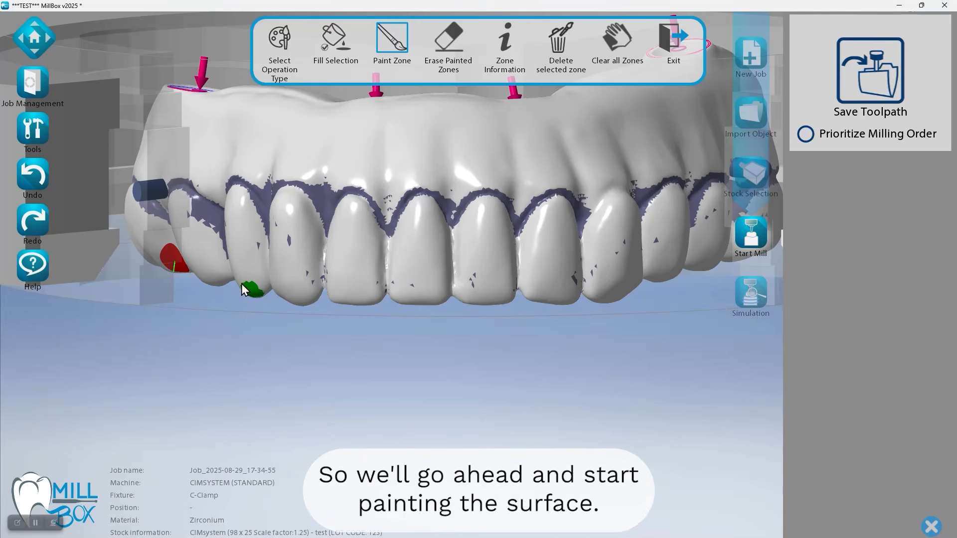
pyautogui.moveTo(228, 240); pyautogui.dragTo(232, 184)
pyautogui.moveTo(243, 135)
pyautogui.mouseDown()
pyautogui.moveTo(292, 100)
pyautogui.moveTo(362, 110)
pyautogui.moveTo(598, 88)
pyautogui.mouseUp()
pyautogui.moveTo(663, 122); pyautogui.dragTo(682, 187)
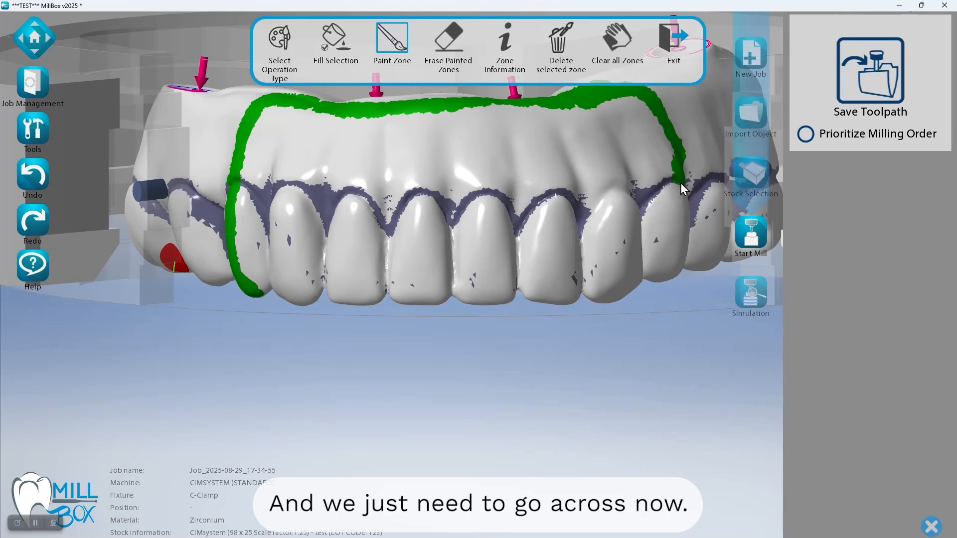
pyautogui.moveTo(671, 279)
pyautogui.mouseDown()
pyautogui.moveTo(634, 293)
pyautogui.moveTo(495, 300)
pyautogui.mouseUp()
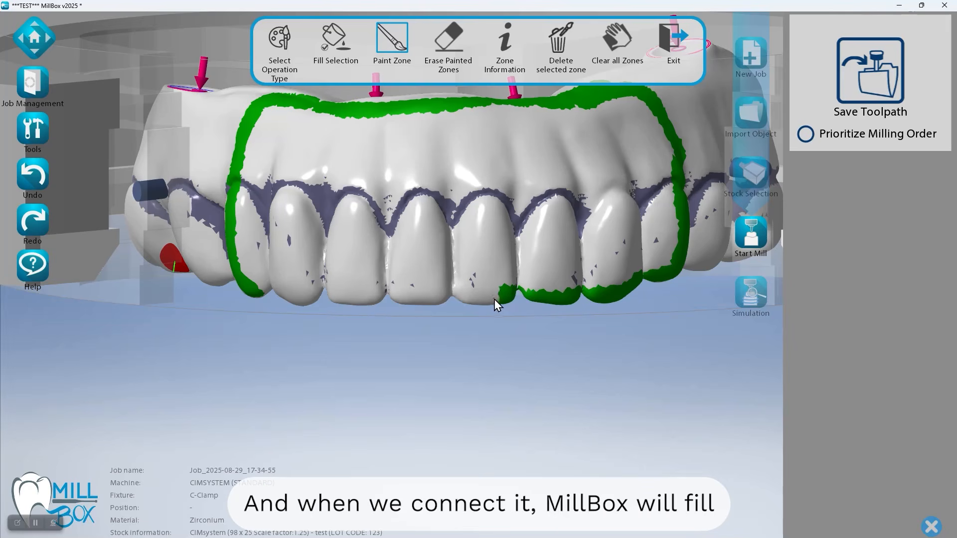
pyautogui.moveTo(297, 305); pyautogui.dragTo(299, 306)
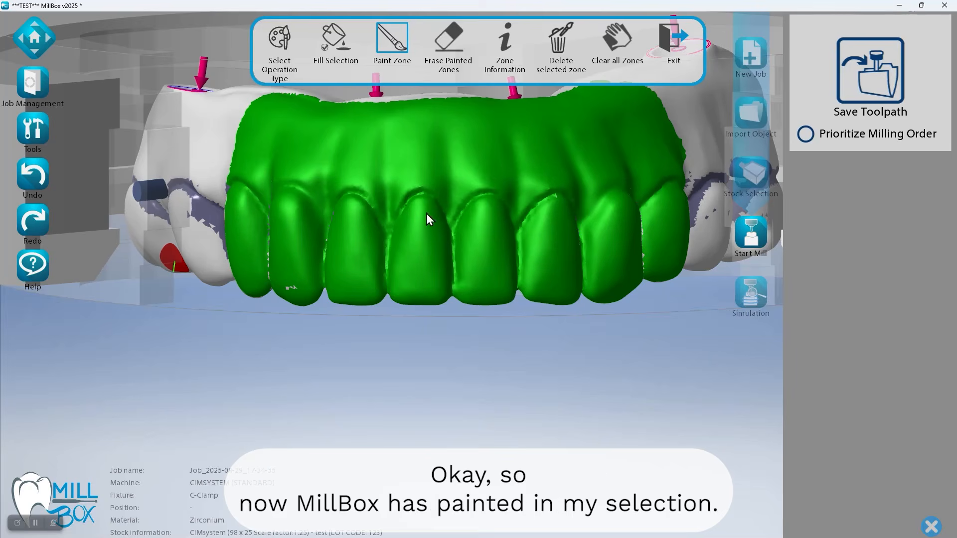
# Paint the missed gaps between the teeth at one end of the facial zone and extend it outward, keeping Fill Selection on
pyautogui.moveTo(399, 253); pyautogui.dragTo(381, 277, button='middle')
pyautogui.scroll(-2, 386, 235)
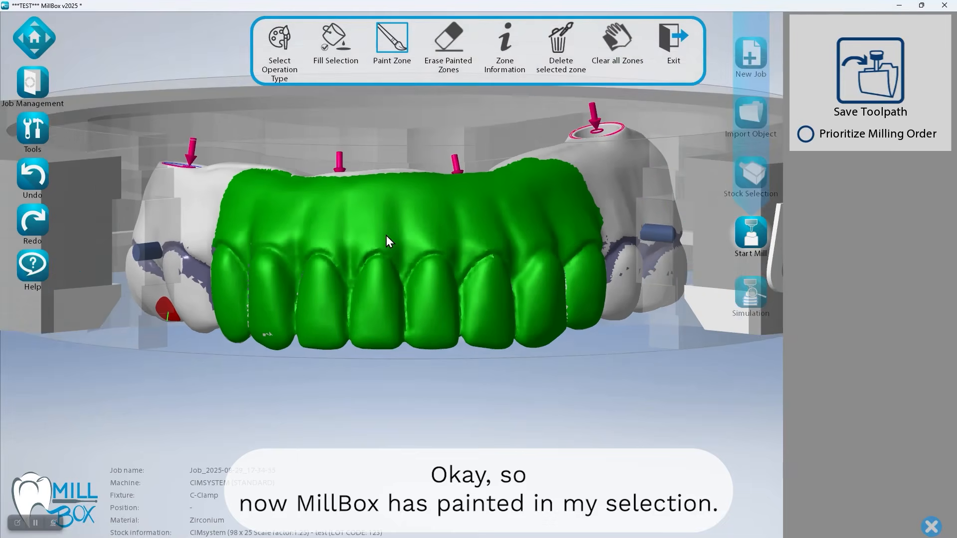
pyautogui.scroll(4, 385, 233)
pyautogui.moveTo(384, 227)
pyautogui.mouseDown(button='middle')
pyautogui.moveTo(402, 235)
pyautogui.moveTo(428, 212)
pyautogui.moveTo(312, 211)
pyautogui.moveTo(399, 221)
pyautogui.mouseUp(button='middle')
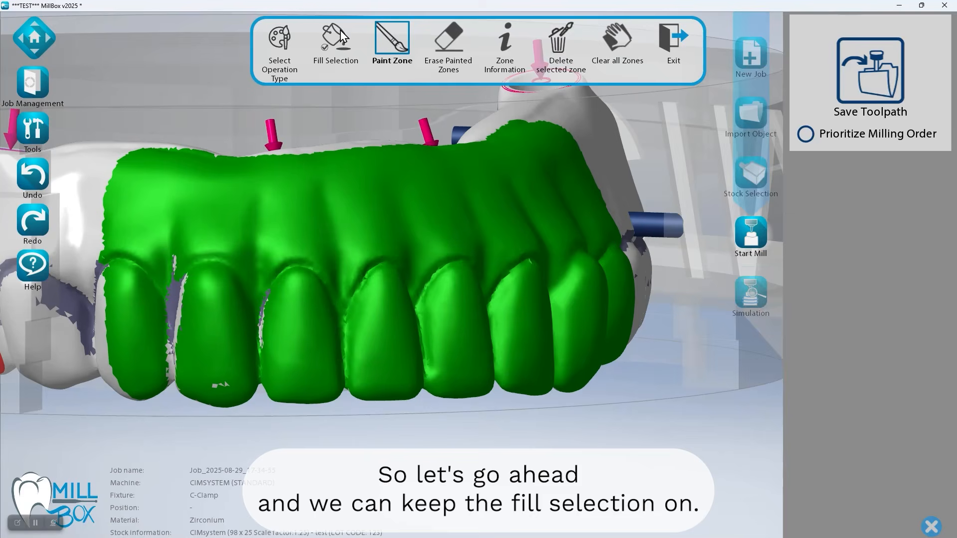
pyautogui.click(335, 43)
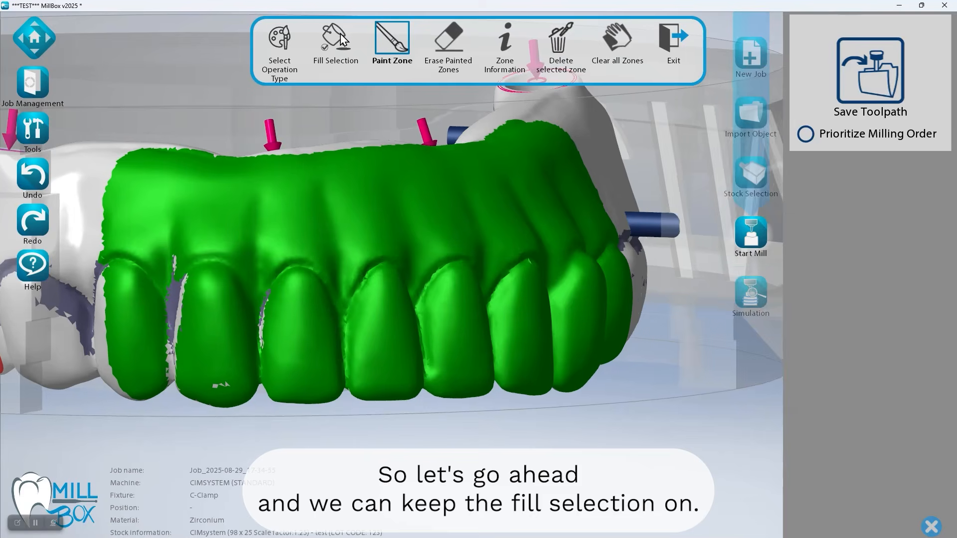
pyautogui.moveTo(246, 245); pyautogui.dragTo(268, 243, button='middle')
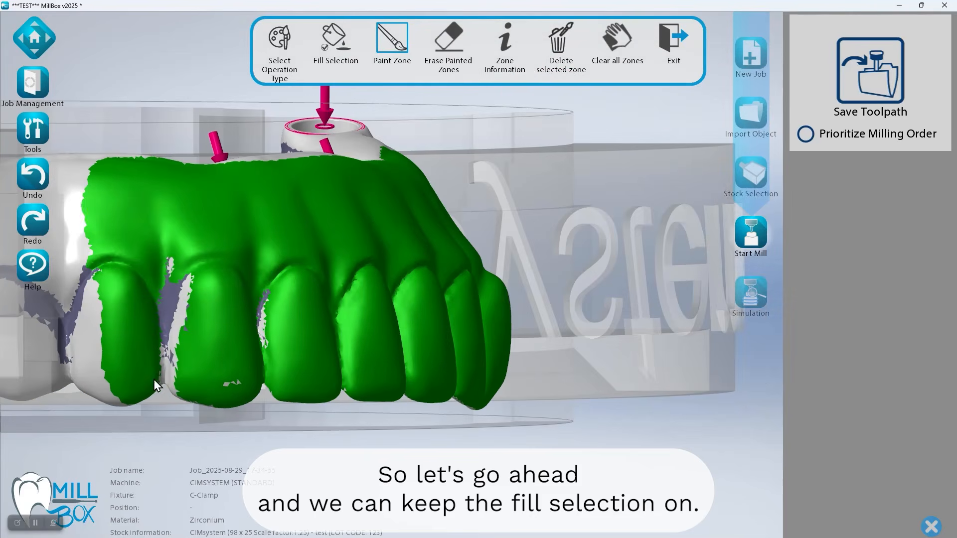
pyautogui.moveTo(153, 378); pyautogui.dragTo(161, 380, button='middle')
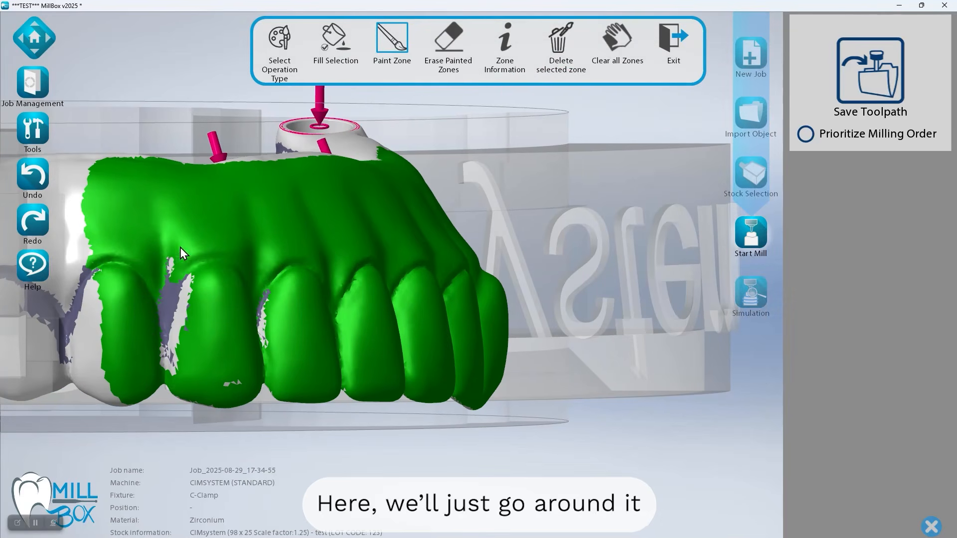
pyautogui.click(86, 207)
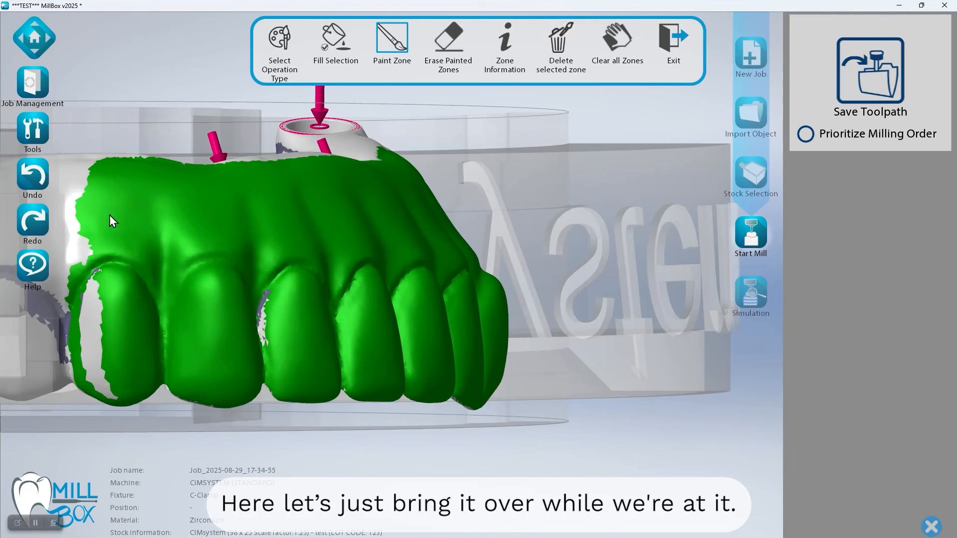
# Fill the remaining unpainted strips between and beside the teeth at the opposite end of the facial zone
pyautogui.moveTo(109, 214); pyautogui.dragTo(107, 253)
pyautogui.moveTo(301, 227)
pyautogui.mouseDown(button='middle')
pyautogui.moveTo(267, 222)
pyautogui.moveTo(261, 241)
pyautogui.moveTo(349, 285)
pyautogui.mouseUp(button='middle')
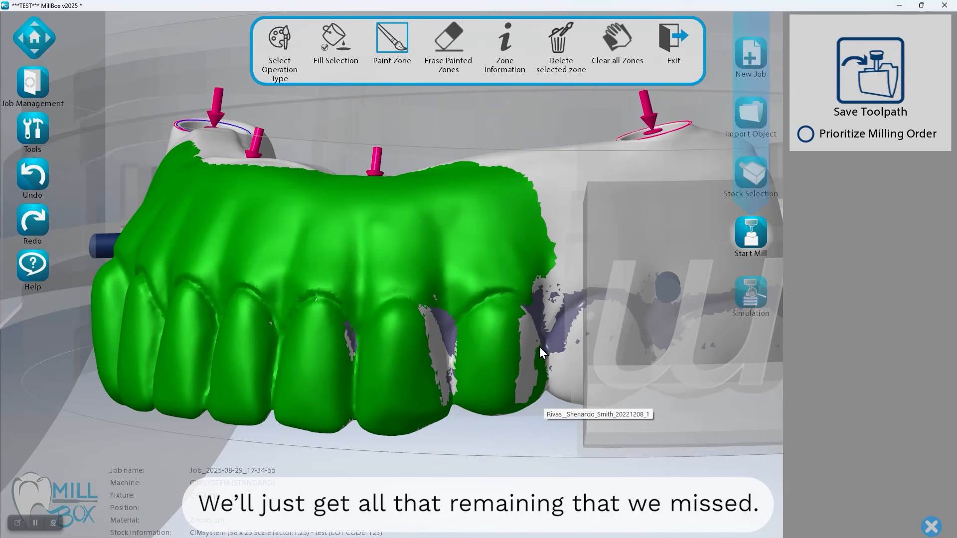
pyautogui.moveTo(342, 363); pyautogui.dragTo(346, 324)
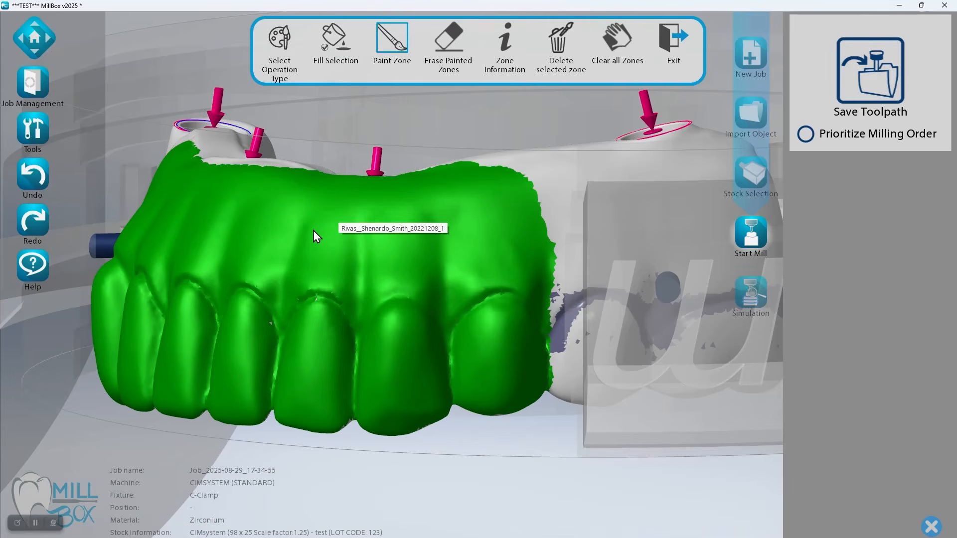
# Check the painted facial zone across the whole bridge and exit the zone painting to save the selection
pyautogui.scroll(-2, 312, 235)
pyautogui.moveTo(304, 237); pyautogui.dragTo(319, 246, button='middle')
pyautogui.moveTo(378, 222)
pyautogui.mouseDown(button='middle')
pyautogui.moveTo(425, 207)
pyautogui.moveTo(399, 210)
pyautogui.mouseUp(button='middle')
pyautogui.scroll(-2, 359, 206)
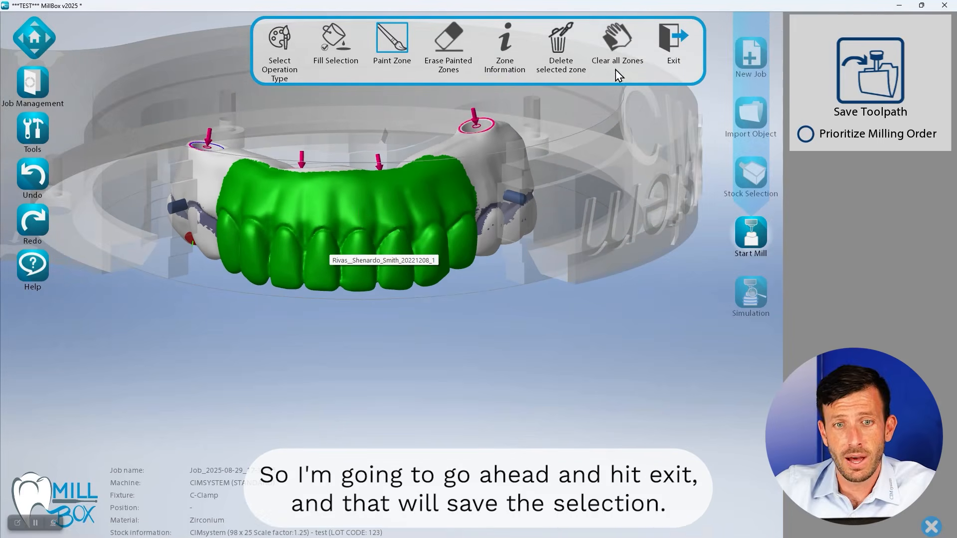
pyautogui.click(674, 43)
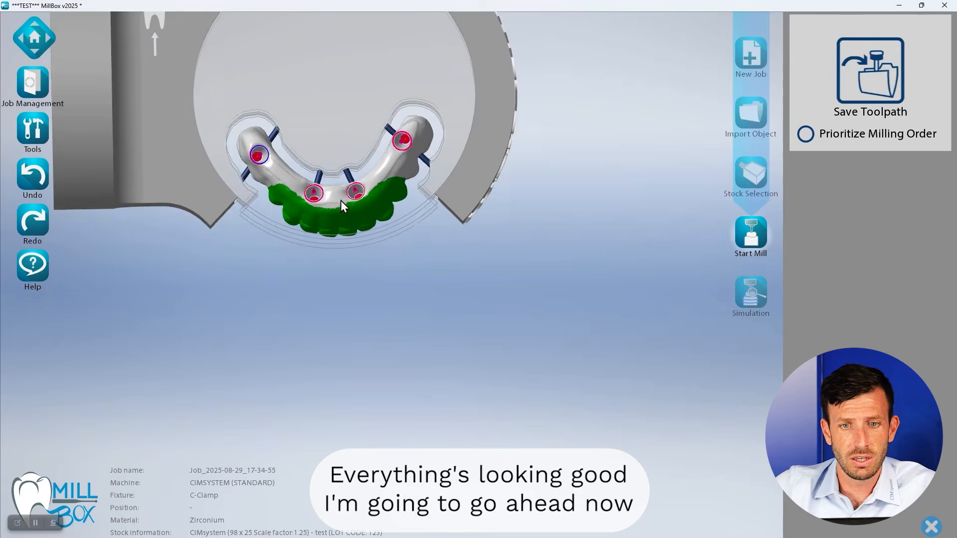
# Add a solid plate sintering stabilizer of the first type inside the arch of the hybrid bridge
pyautogui.moveTo(334, 173); pyautogui.dragTo(344, 244, button='middle')
pyautogui.scroll(3, 343, 286)
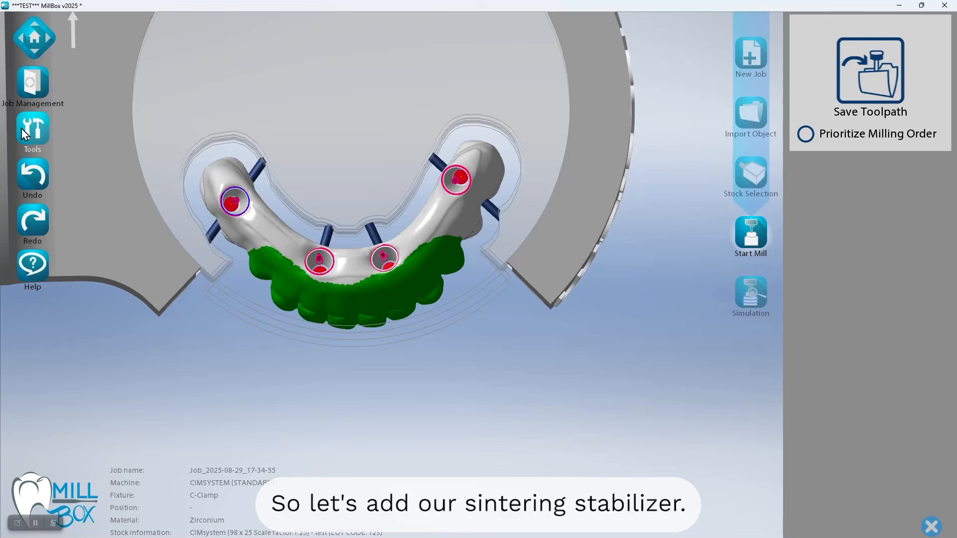
pyautogui.moveTo(246, 162); pyautogui.dragTo(257, 218, button='middle')
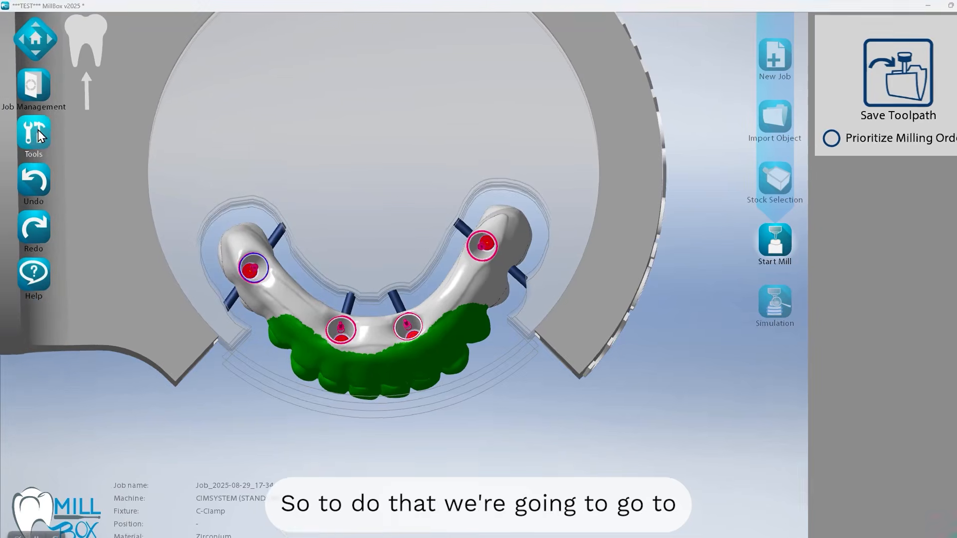
pyautogui.click(35, 131)
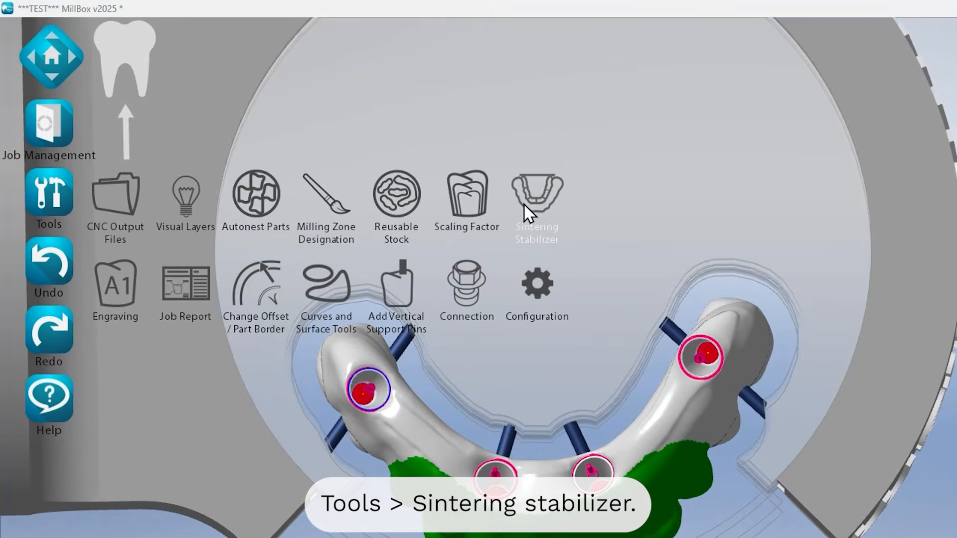
pyautogui.click(524, 204)
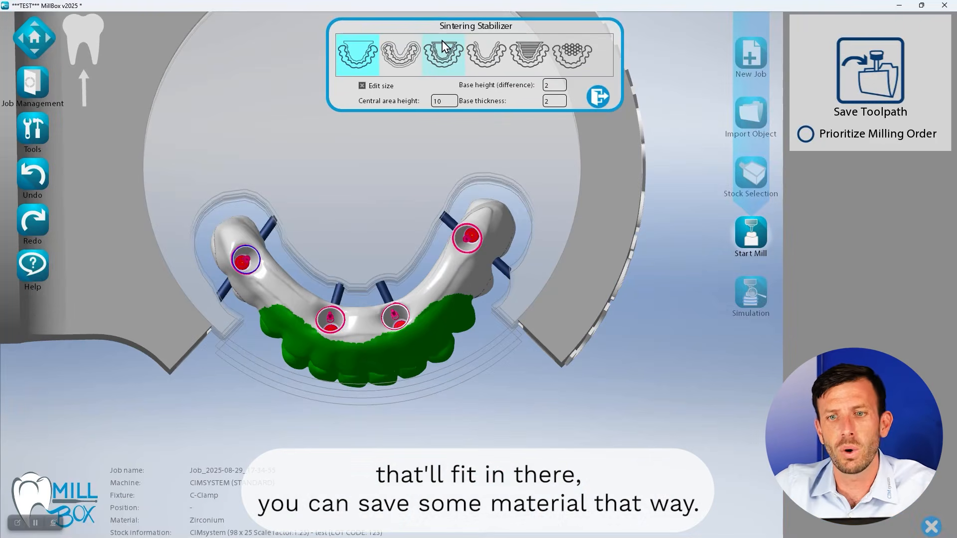
pyautogui.click(358, 328)
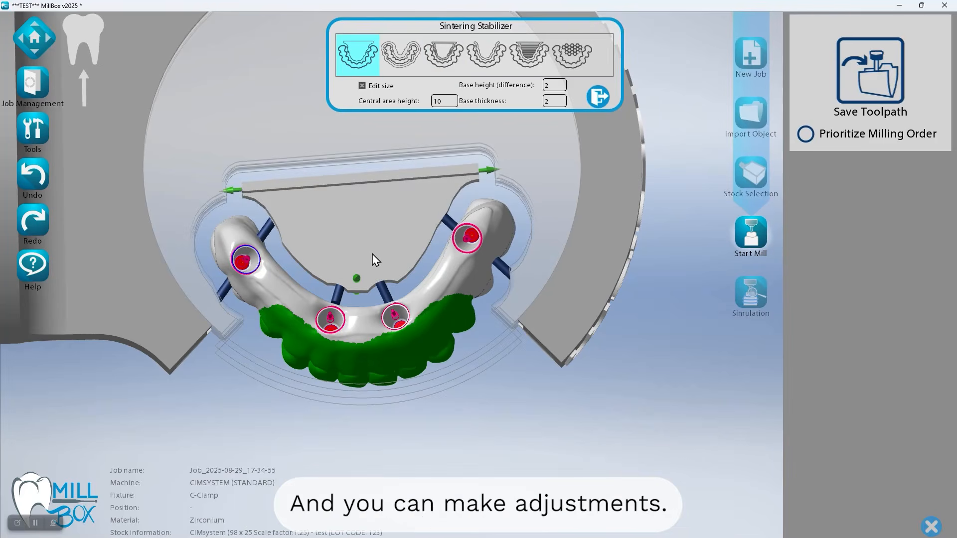
# Review the sintering stabilizer from several angles and accept it with its current size
pyautogui.scroll(3, 374, 254)
pyautogui.moveTo(374, 254); pyautogui.dragTo(290, 201, button='middle')
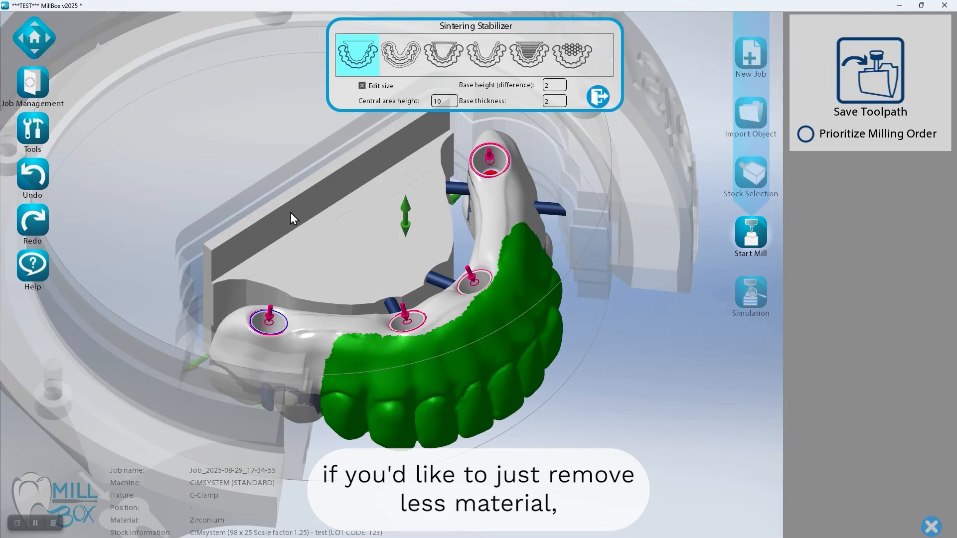
pyautogui.moveTo(387, 219); pyautogui.dragTo(424, 167, button='middle')
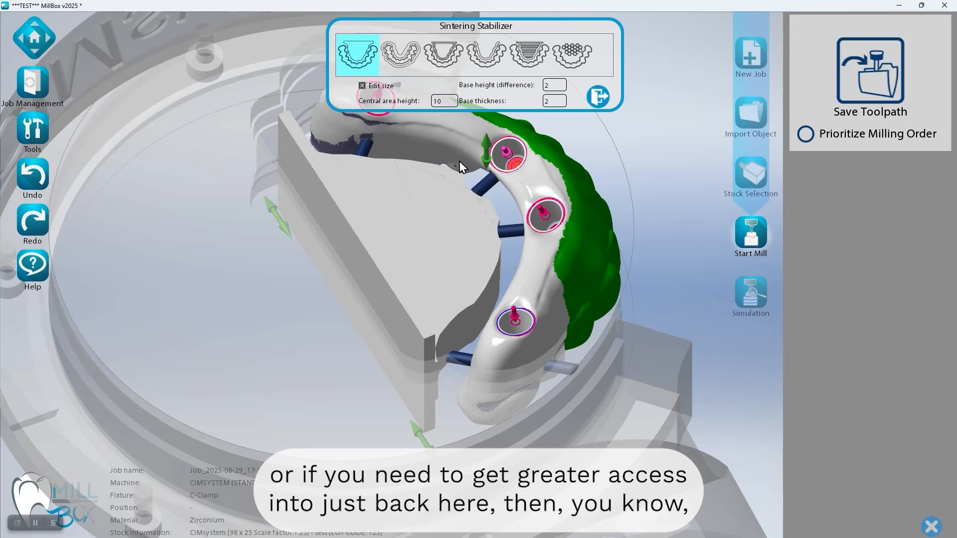
pyautogui.moveTo(420, 243); pyautogui.dragTo(459, 185, button='middle')
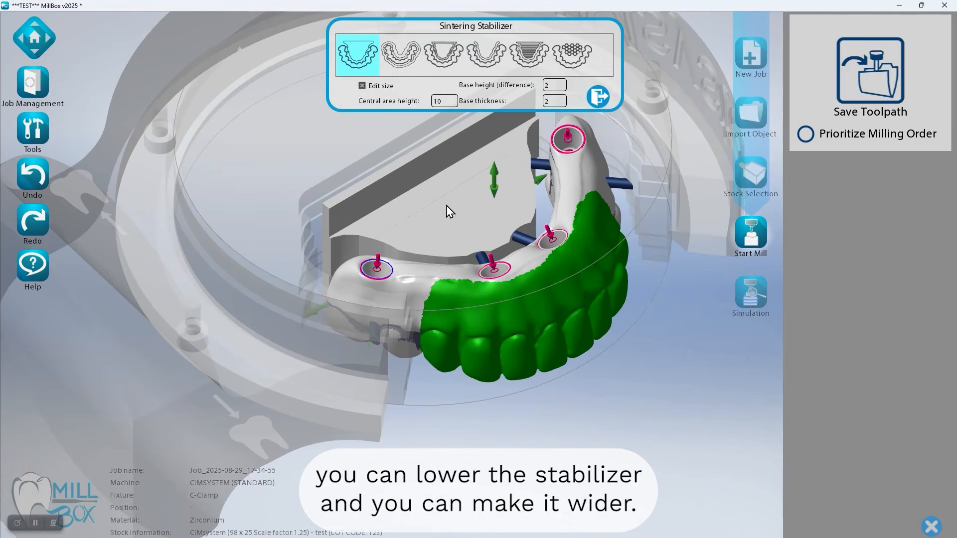
pyautogui.moveTo(417, 246); pyautogui.dragTo(504, 304, button='middle')
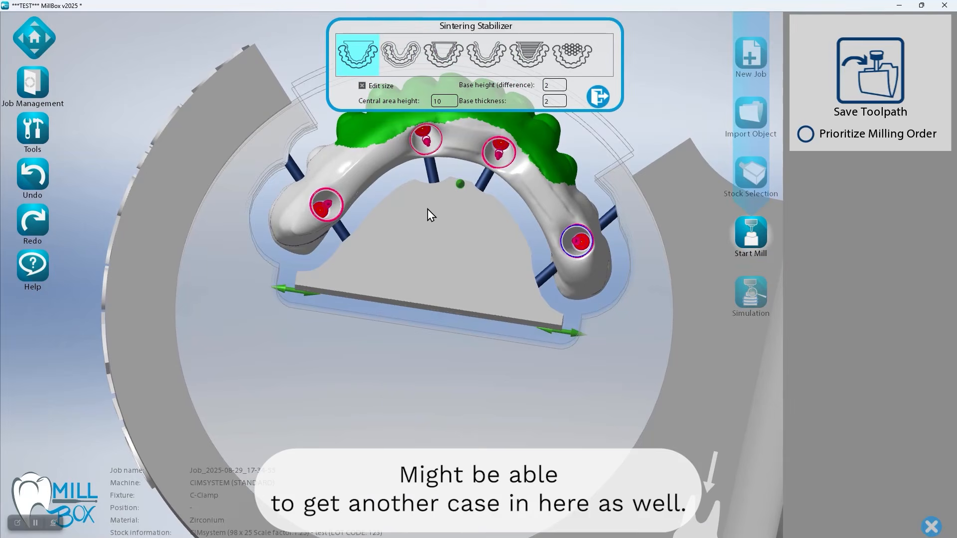
pyautogui.moveTo(428, 209); pyautogui.dragTo(412, 274, button='middle')
pyautogui.click(601, 100)
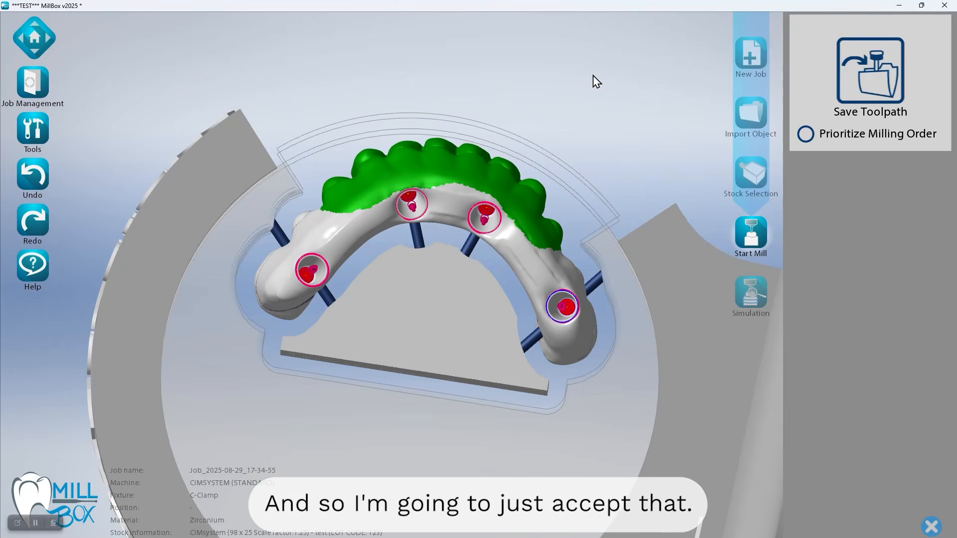
# Add four round 2 mm support pins along the flat back edge of the sintering stabilizer
pyautogui.scroll(5, 474, 284)
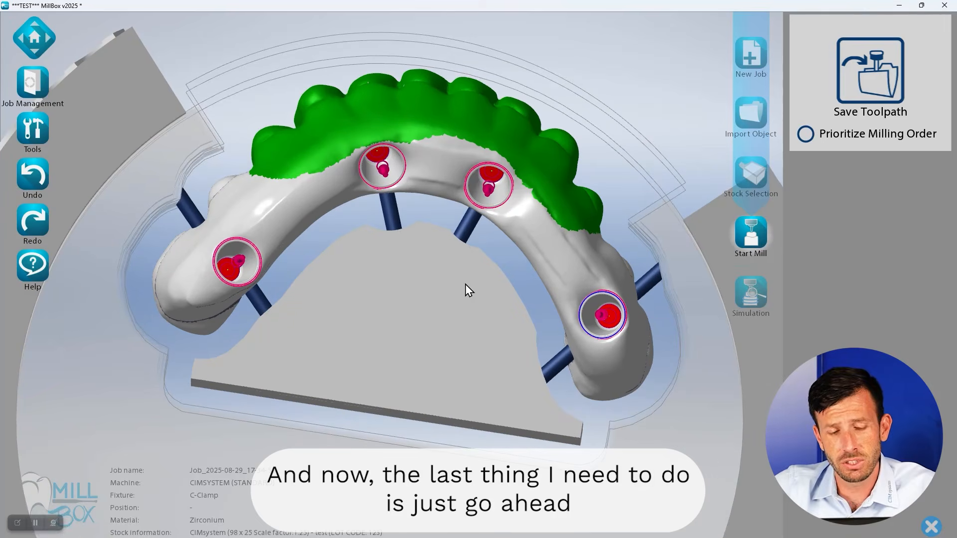
pyautogui.click(274, 208)
pyautogui.click(273, 208)
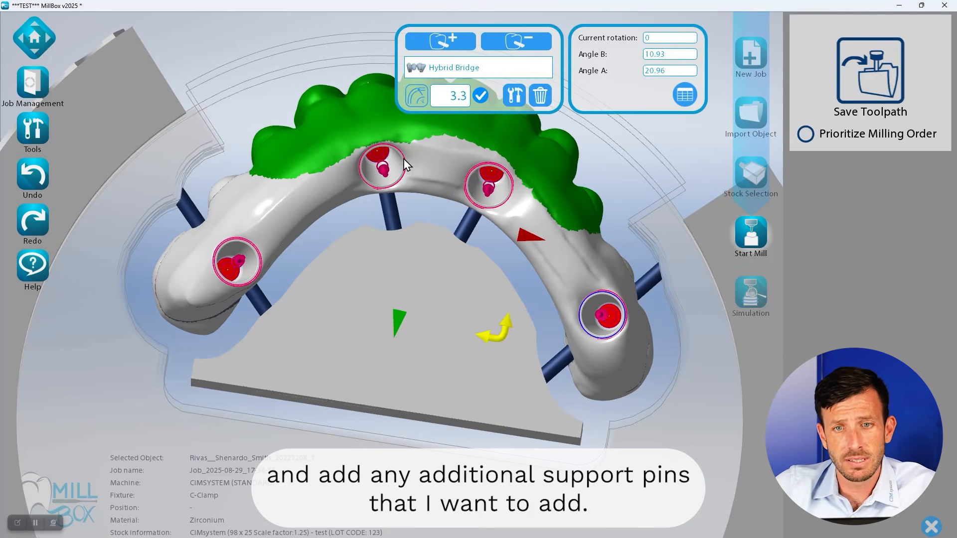
pyautogui.click(432, 44)
pyautogui.click(214, 391)
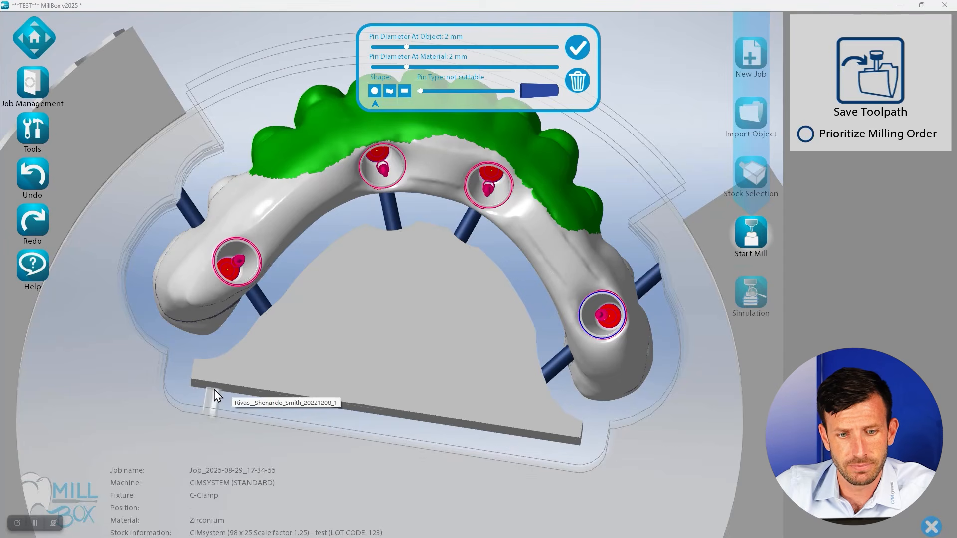
pyautogui.scroll(5, 206, 409)
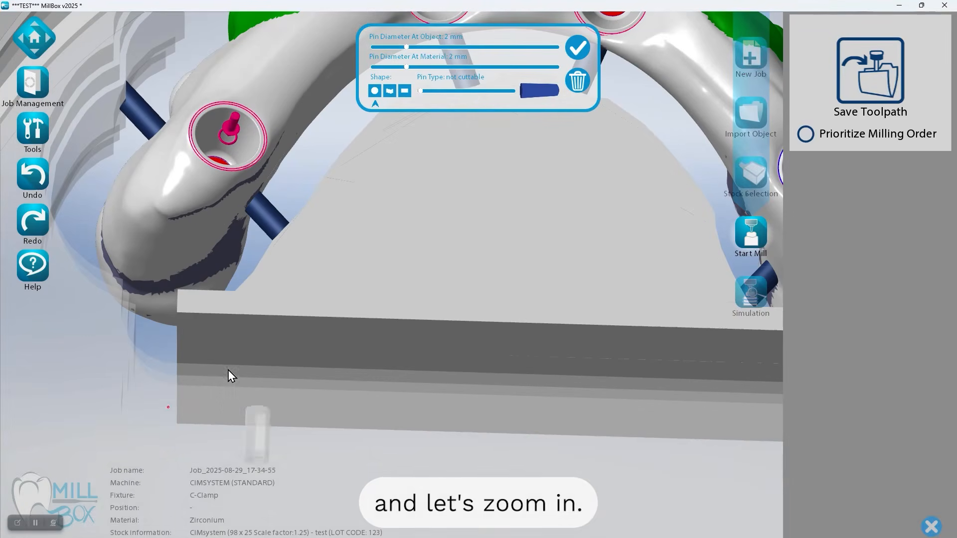
pyautogui.click(444, 380)
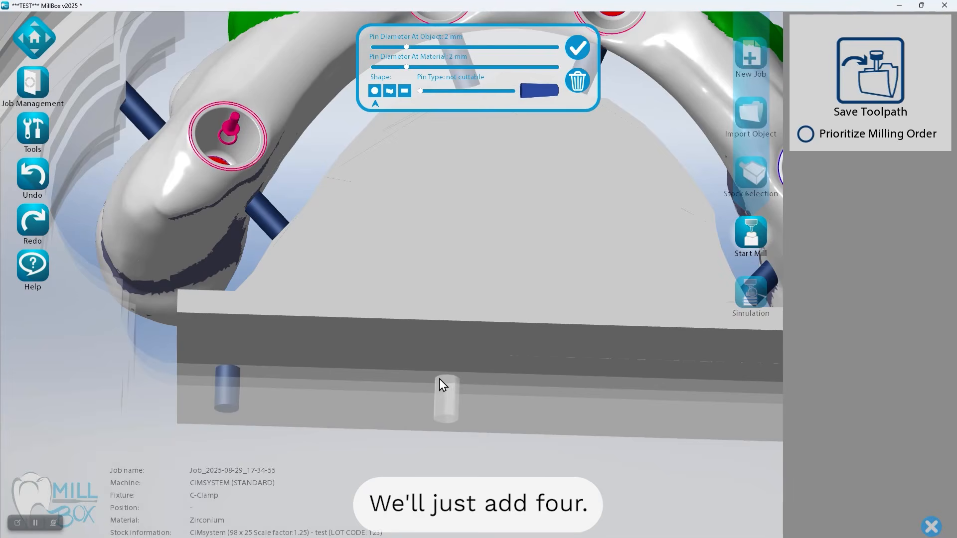
pyautogui.click(390, 380)
pyautogui.moveTo(386, 380); pyautogui.dragTo(262, 380, button='middle')
pyautogui.click(455, 379)
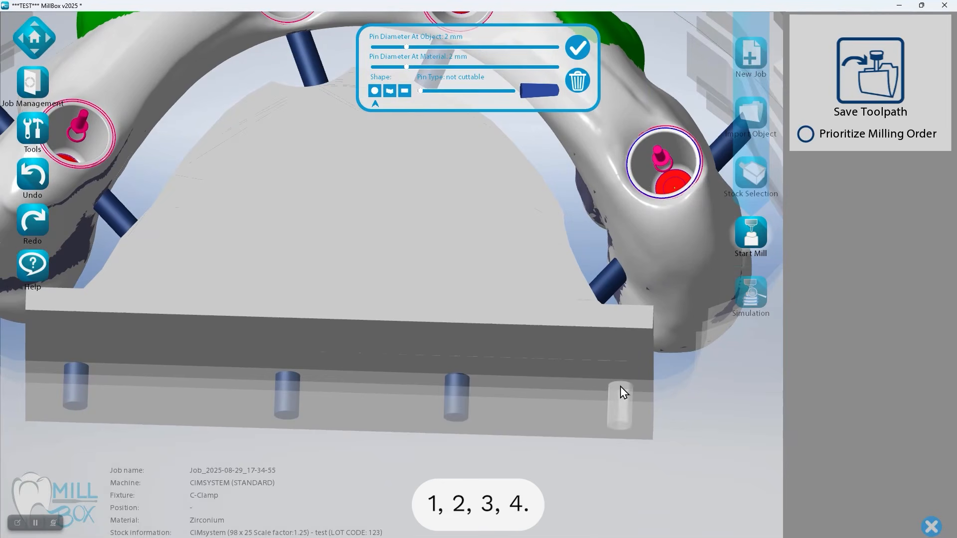
pyautogui.click(334, 219)
pyautogui.moveTo(334, 218); pyautogui.dragTo(417, 281, button='middle')
pyautogui.scroll(-4, 412, 274)
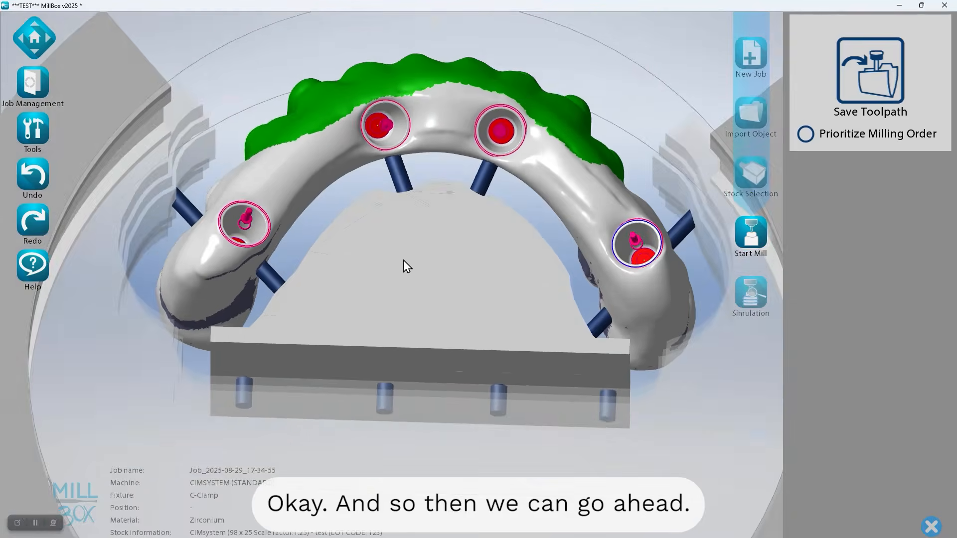
pyautogui.moveTo(402, 258); pyautogui.dragTo(401, 275, button='right')
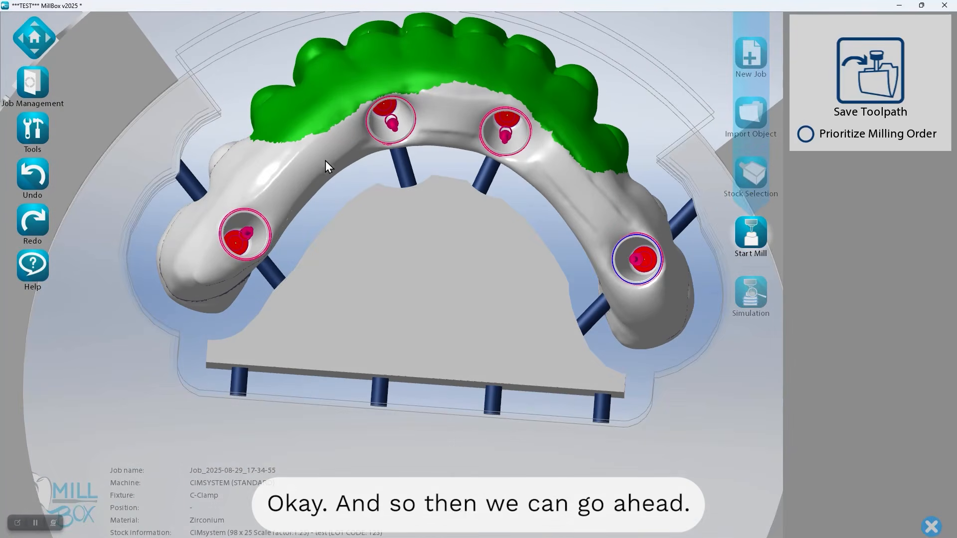
# Reposition the inner support pin beside the end screw channel and add another 2 mm pin between it and the front pins
pyautogui.click(294, 212)
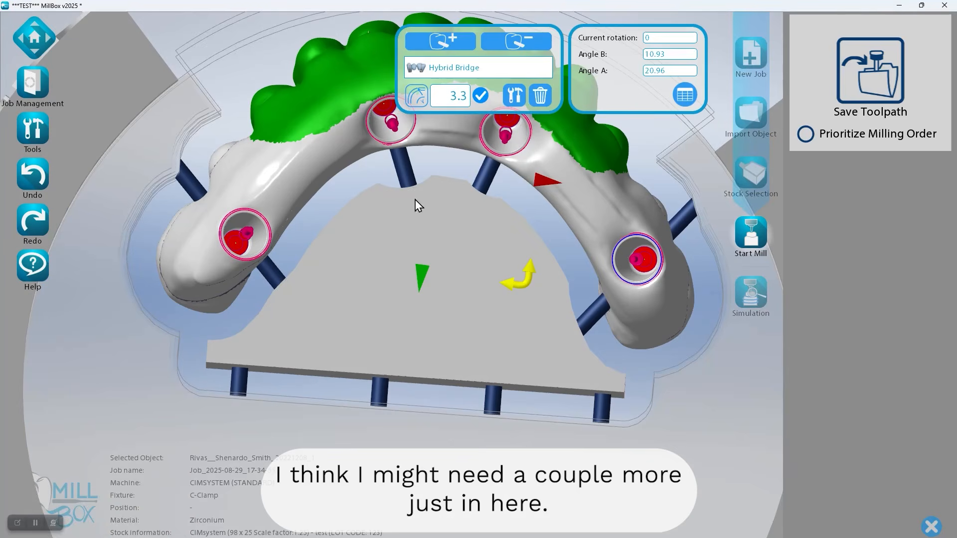
pyautogui.click(271, 273)
pyautogui.scroll(3, 270, 275)
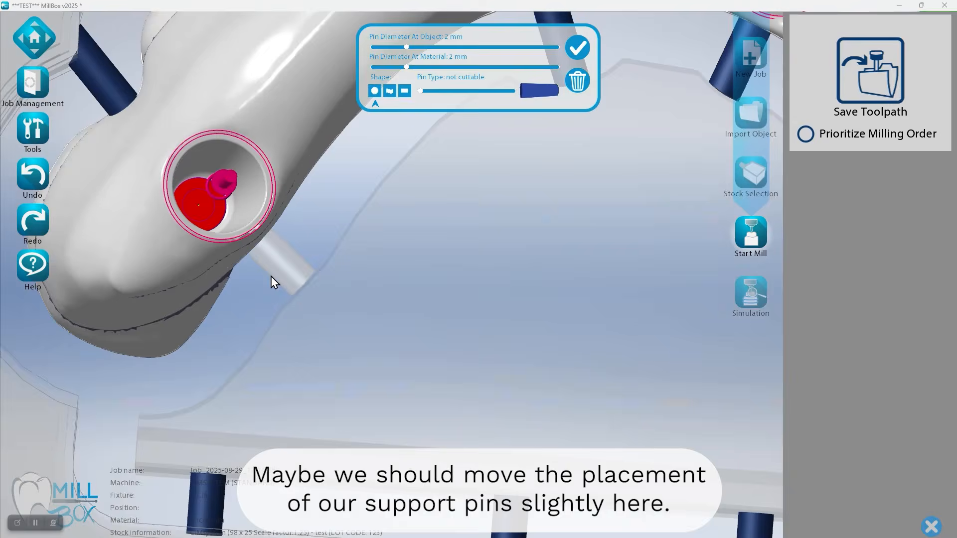
pyautogui.moveTo(288, 283); pyautogui.dragTo(291, 262, button='right')
pyautogui.moveTo(290, 270); pyautogui.dragTo(237, 270)
pyautogui.moveTo(237, 270); pyautogui.dragTo(265, 304, button='right')
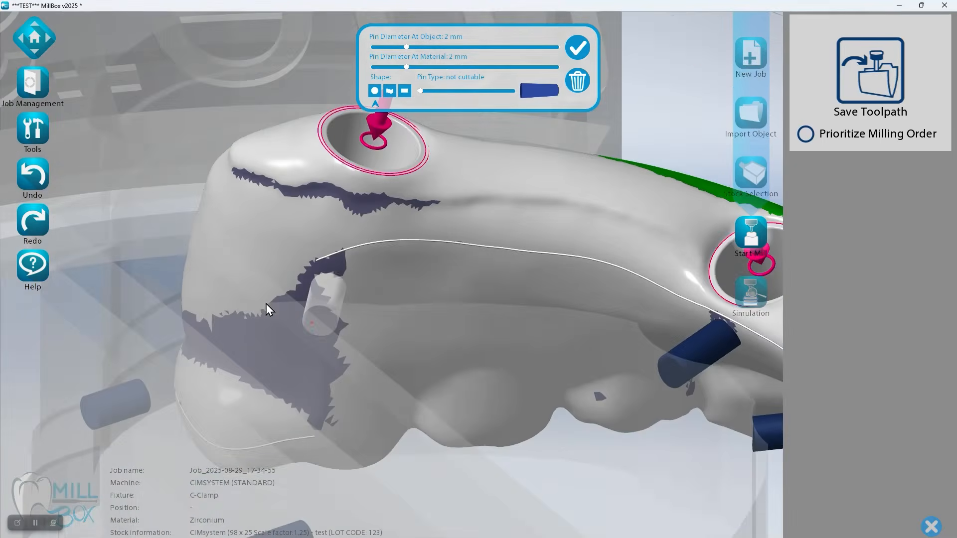
pyautogui.scroll(-4, 266, 304)
pyautogui.moveTo(380, 310); pyautogui.dragTo(351, 332, button='right')
pyautogui.scroll(5, 356, 297)
pyautogui.moveTo(351, 293); pyautogui.dragTo(419, 279, button='right')
pyautogui.click(367, 297)
pyautogui.moveTo(366, 298); pyautogui.dragTo(337, 295, button='right')
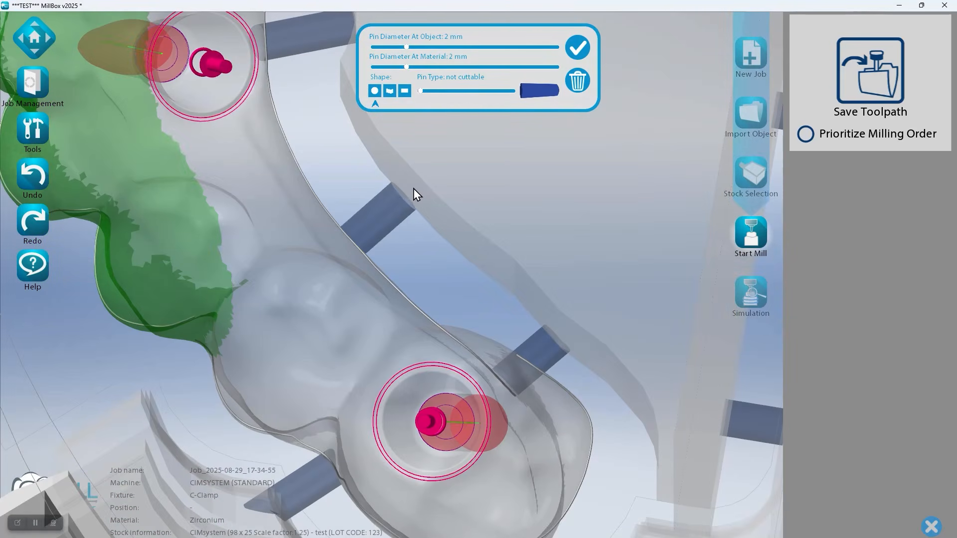
# Add a 2 mm support pin on the inner arch edge of the opposite side, between its two screw channels
pyautogui.moveTo(413, 190); pyautogui.dragTo(417, 232, button='right')
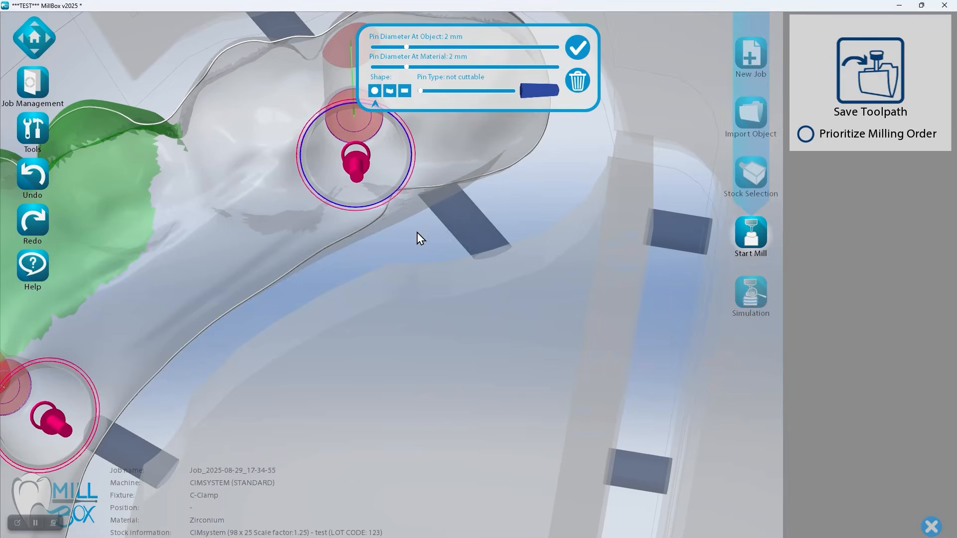
pyautogui.click(307, 333)
pyautogui.moveTo(307, 333); pyautogui.dragTo(345, 306, button='right')
pyautogui.scroll(-5, 345, 306)
pyautogui.moveTo(400, 295); pyautogui.dragTo(429, 288, button='right')
pyautogui.scroll(-2, 429, 289)
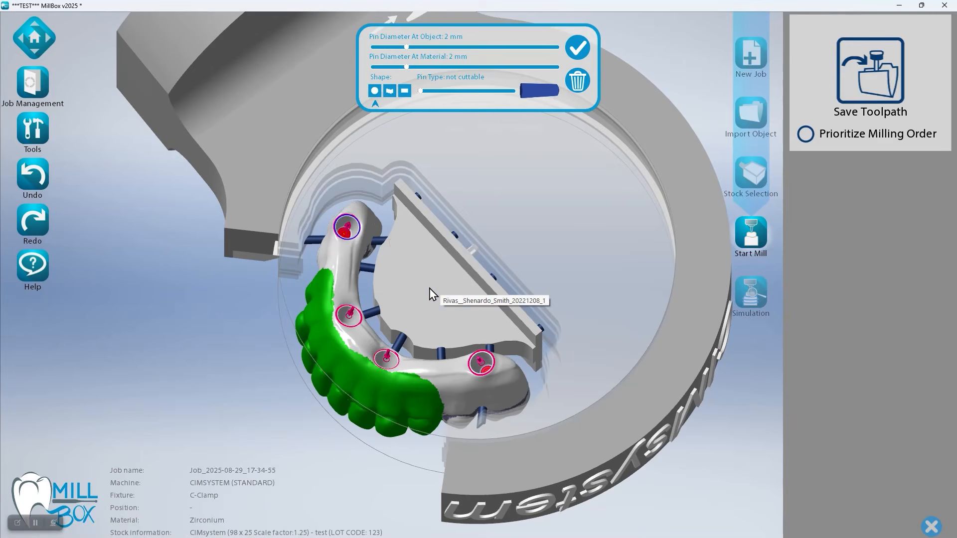
# Move the inner support pin beside one end screw channel to the back tip of the bridge
pyautogui.click(392, 330)
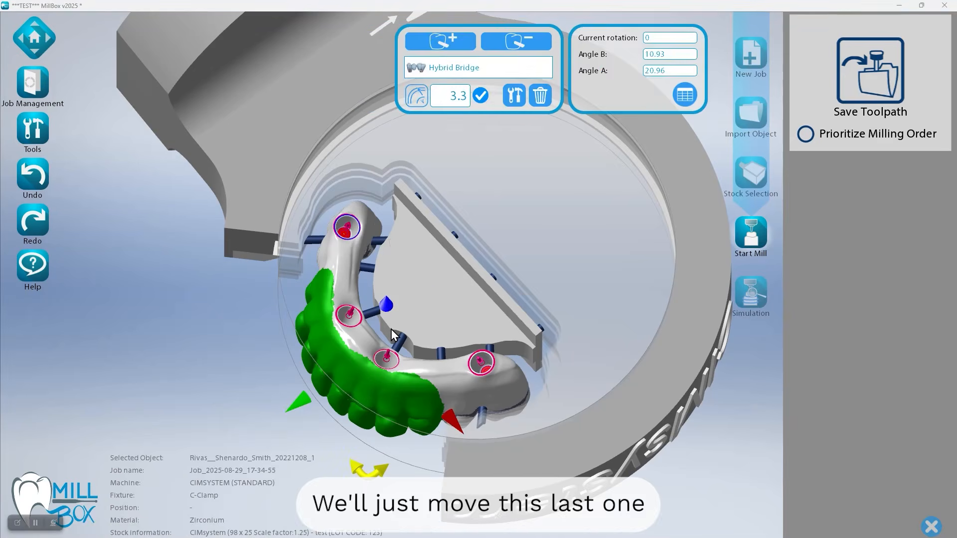
pyautogui.scroll(3, 391, 329)
pyautogui.moveTo(388, 232); pyautogui.dragTo(423, 443, button='middle')
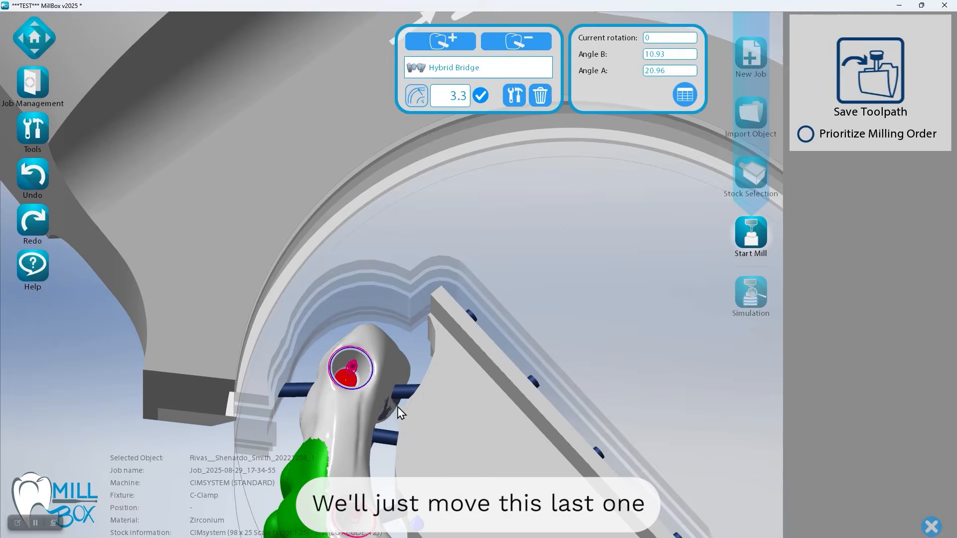
pyautogui.scroll(3, 408, 382)
pyautogui.moveTo(430, 273); pyautogui.dragTo(596, 257, button='right')
pyautogui.click(389, 167)
pyautogui.press('Delete')
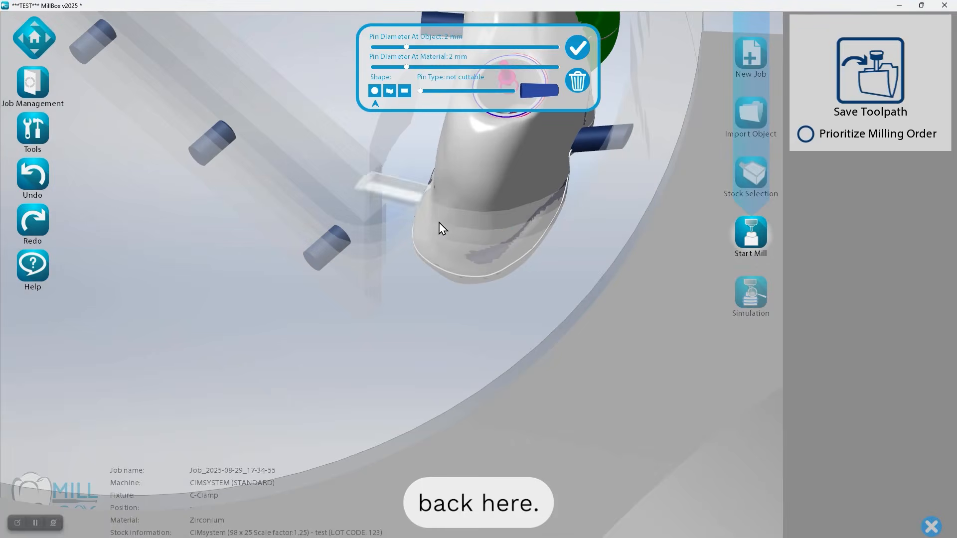
pyautogui.scroll(-2, 415, 266)
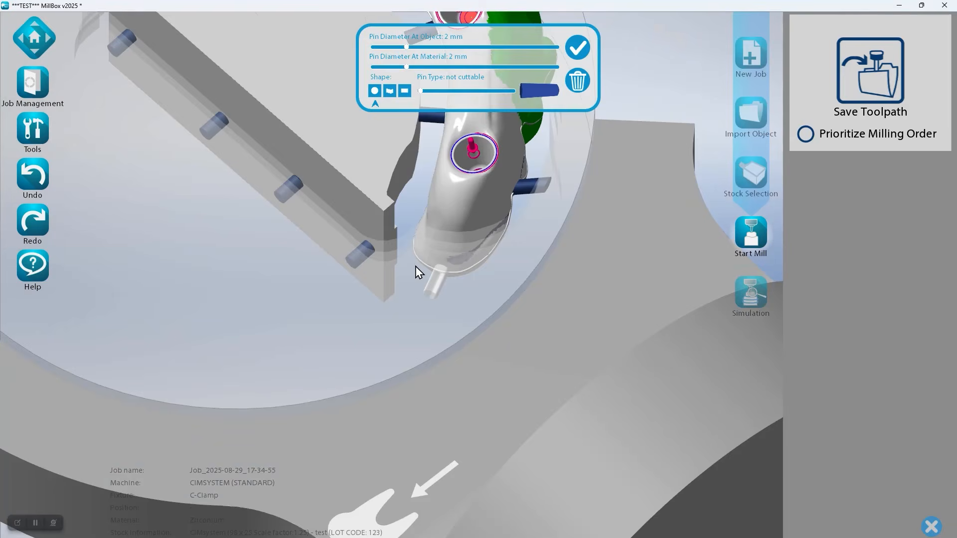
pyautogui.scroll(-3, 421, 423)
# Shift the neighbouring inner pin on the same side back toward the end screw channel
pyautogui.scroll(3, 536, 344)
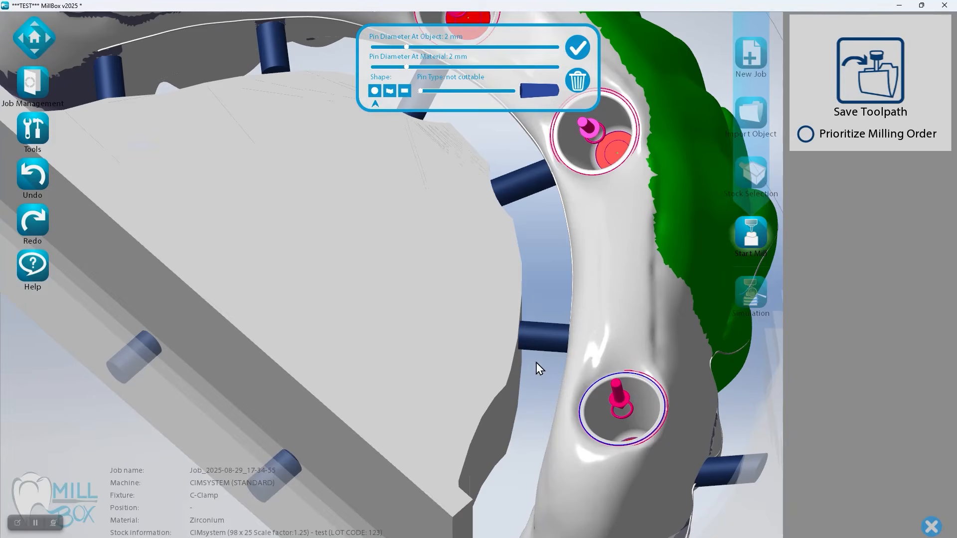
pyautogui.moveTo(412, 297); pyautogui.dragTo(502, 444, button='middle')
pyautogui.scroll(-4, 482, 388)
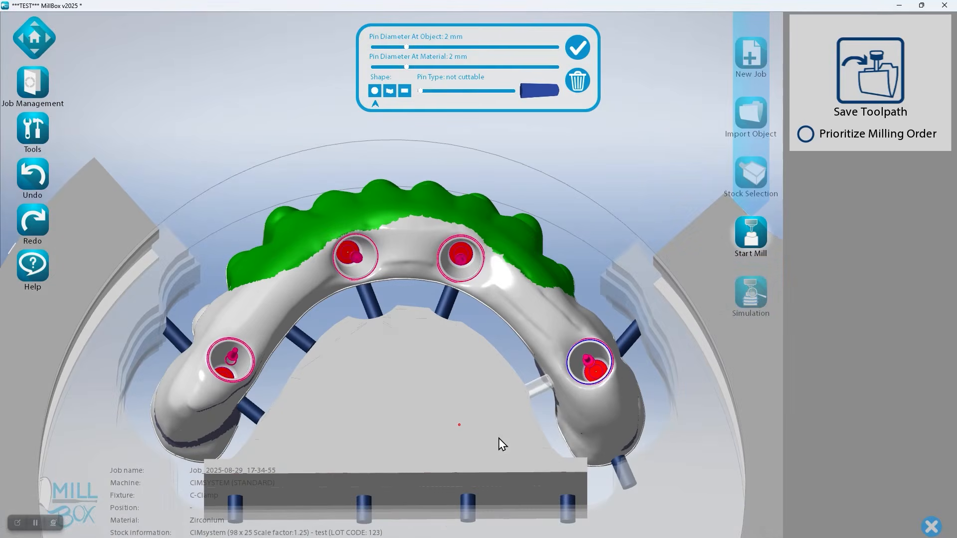
# Move the opposite end pin to the bridge's other back tip, shift that side's two remaining inner pins backward, and accept the pins
pyautogui.moveTo(260, 421); pyautogui.dragTo(154, 449)
pyautogui.moveTo(301, 344); pyautogui.dragTo(268, 385)
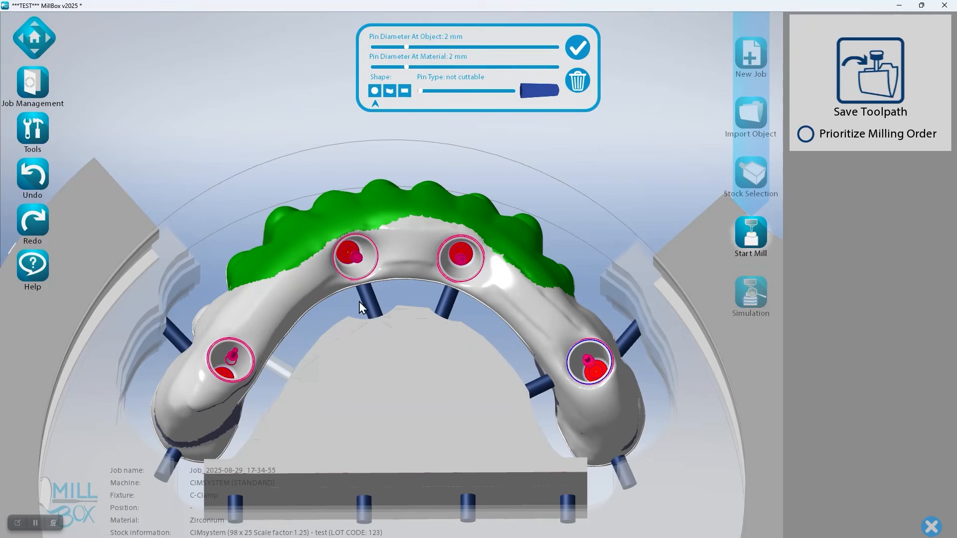
pyautogui.moveTo(364, 301); pyautogui.dragTo(332, 310)
pyautogui.scroll(5, 430, 364)
pyautogui.moveTo(404, 341); pyautogui.dragTo(384, 351, button='middle')
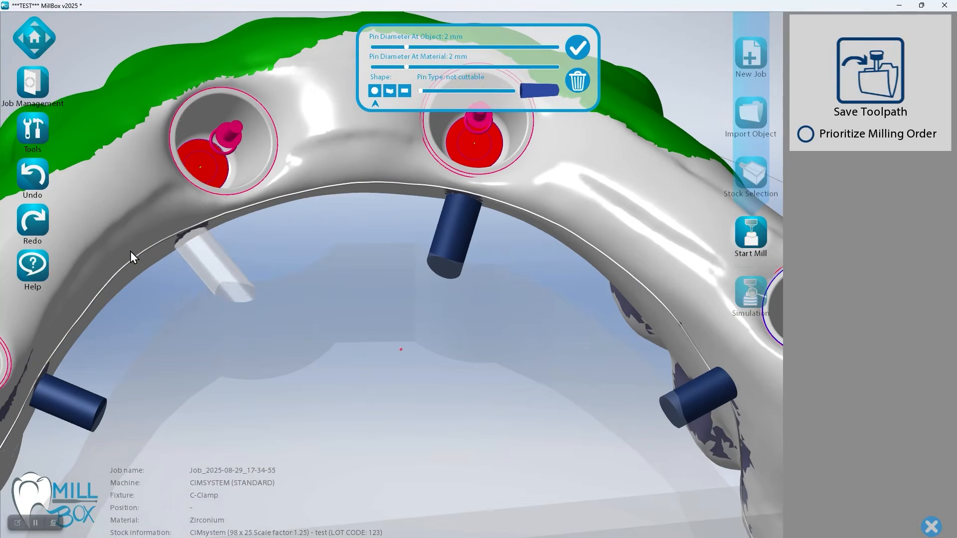
pyautogui.moveTo(200, 256); pyautogui.dragTo(194, 237)
pyautogui.moveTo(195, 257); pyautogui.dragTo(226, 273, button='middle')
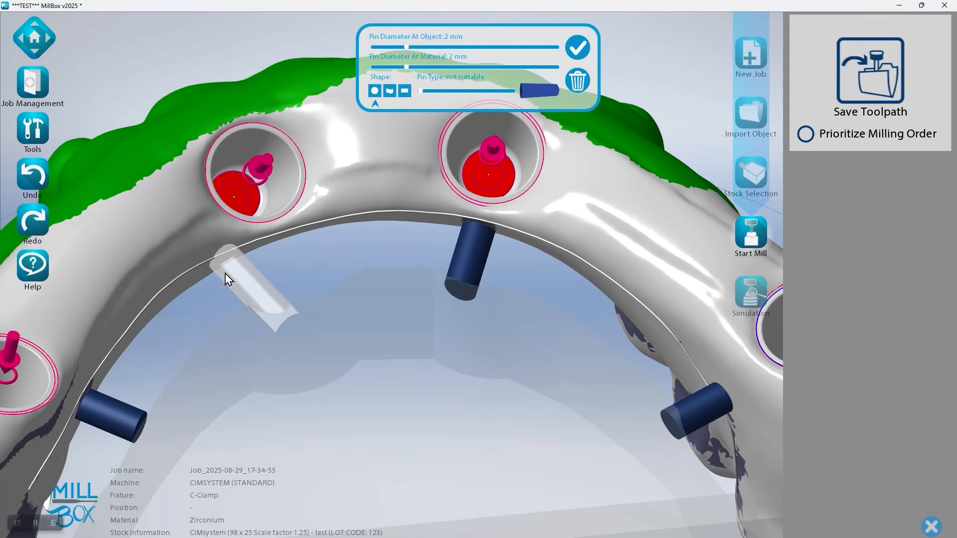
pyautogui.click(575, 46)
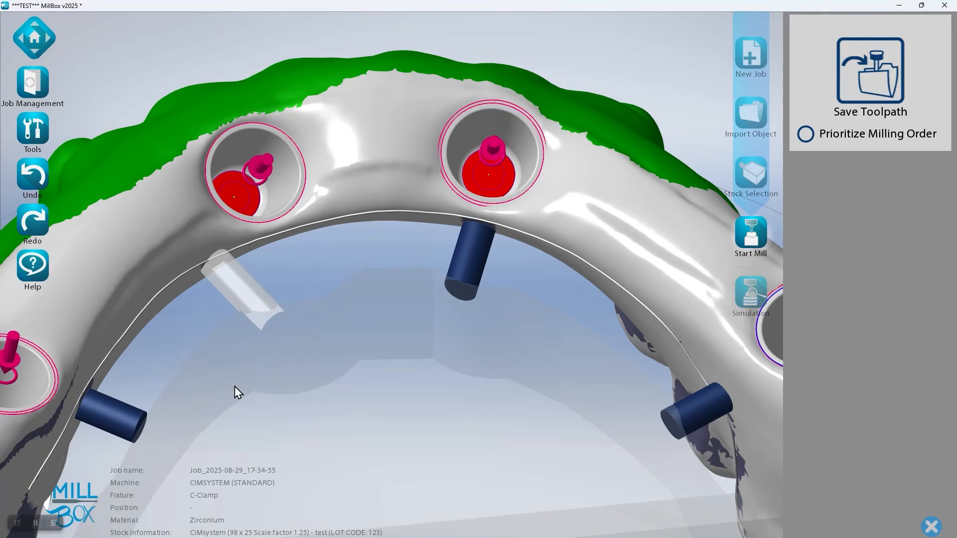
# Start saving the toolpath, enable the SPECIAL MACHINING 90° Mill Painted Facial Surfaces option and view its preview
pyautogui.scroll(-5, 293, 321)
pyautogui.moveTo(305, 316); pyautogui.dragTo(326, 256, button='middle')
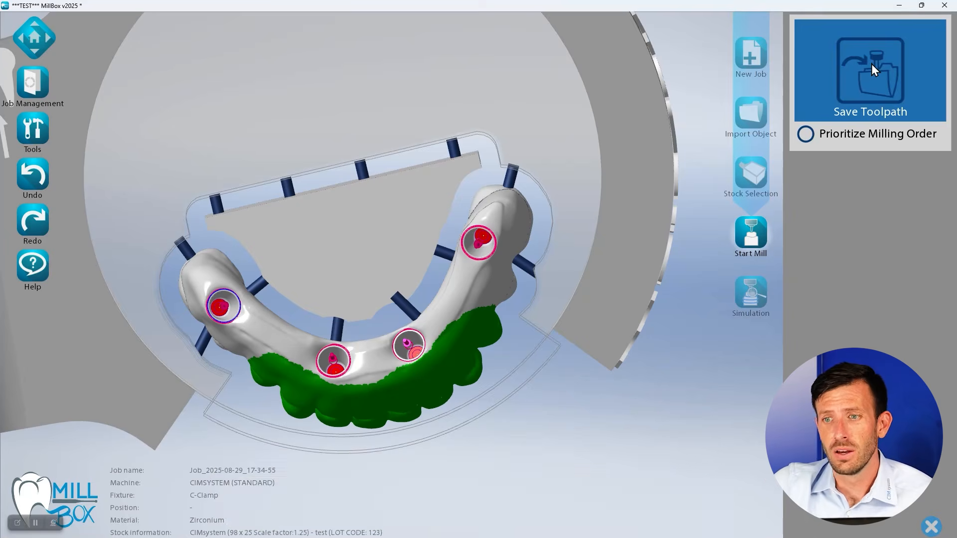
pyautogui.click(871, 64)
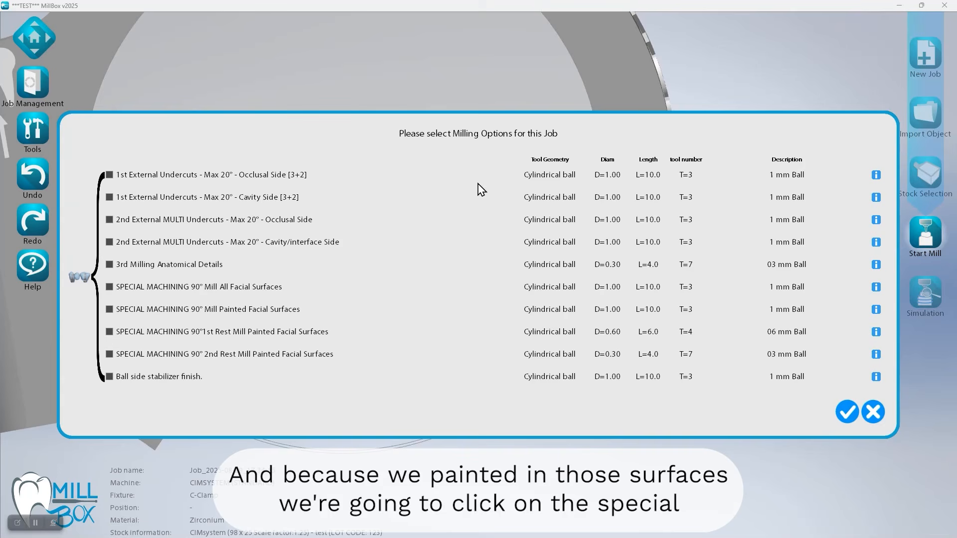
pyautogui.click(109, 310)
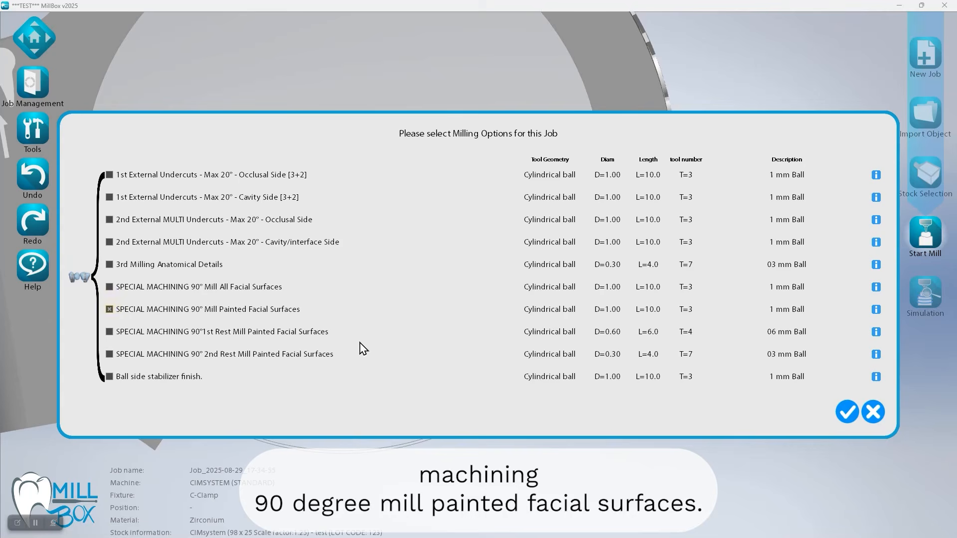
pyautogui.click(876, 311)
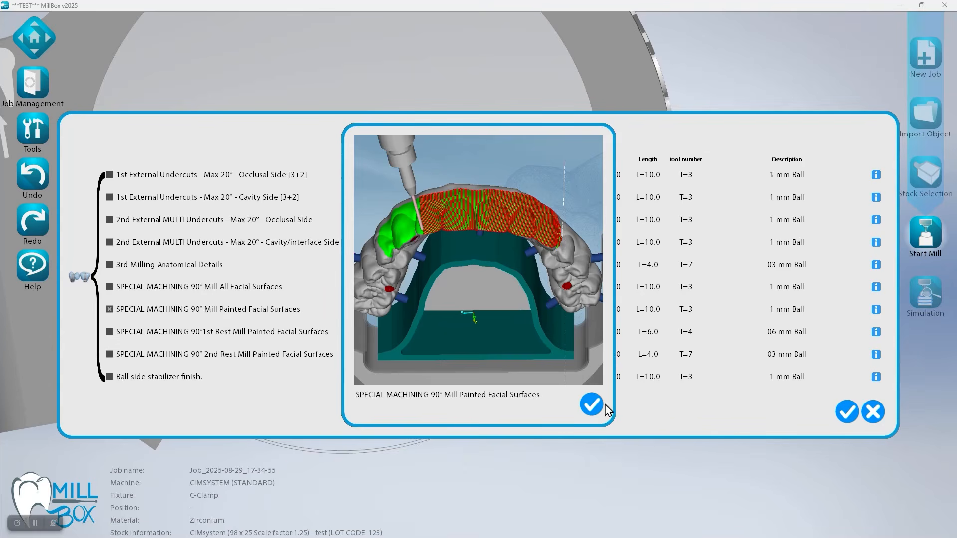
pyautogui.click(592, 404)
# Enable the SPECIAL MACHINING 90° 1st Rest Mill Painted Facial Surfaces option and view its preview
pyautogui.click(109, 332)
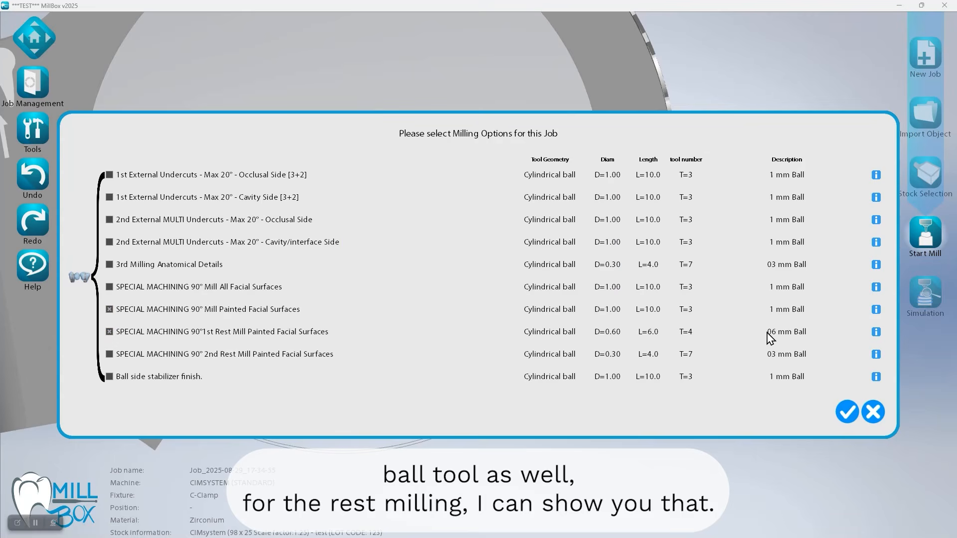
pyautogui.click(876, 333)
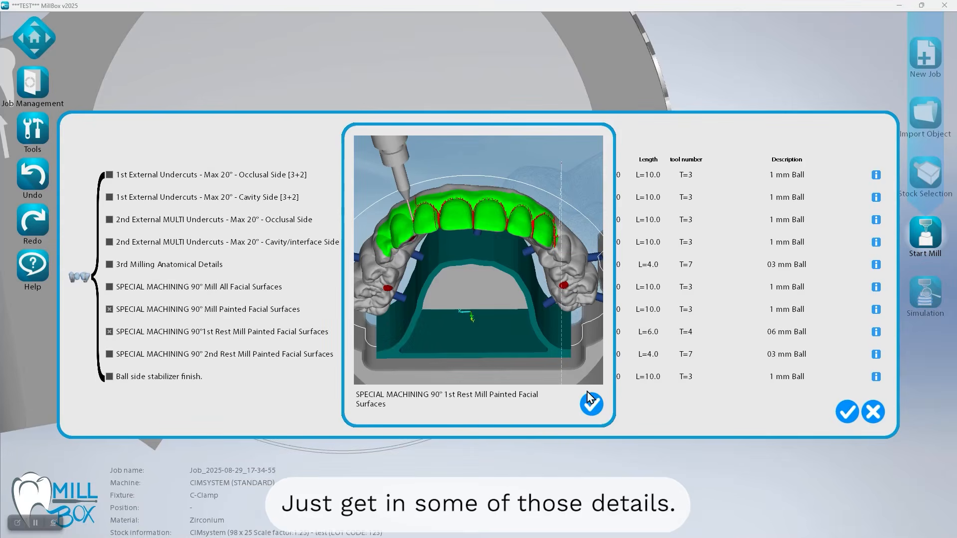
pyautogui.click(591, 404)
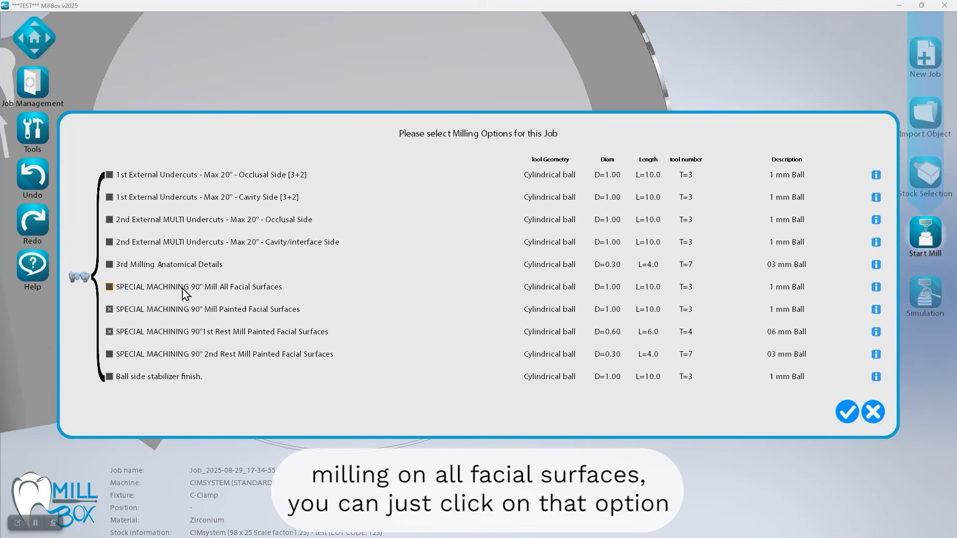
# View the preview of the Mill All Facial Surfaces option, and accept the selected milling options and the tools table
pyautogui.click(876, 288)
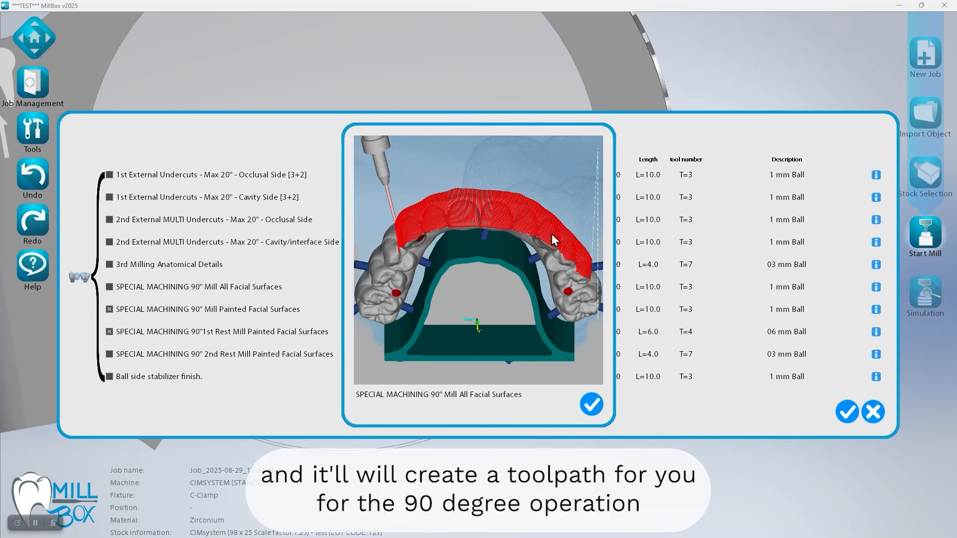
pyautogui.click(592, 405)
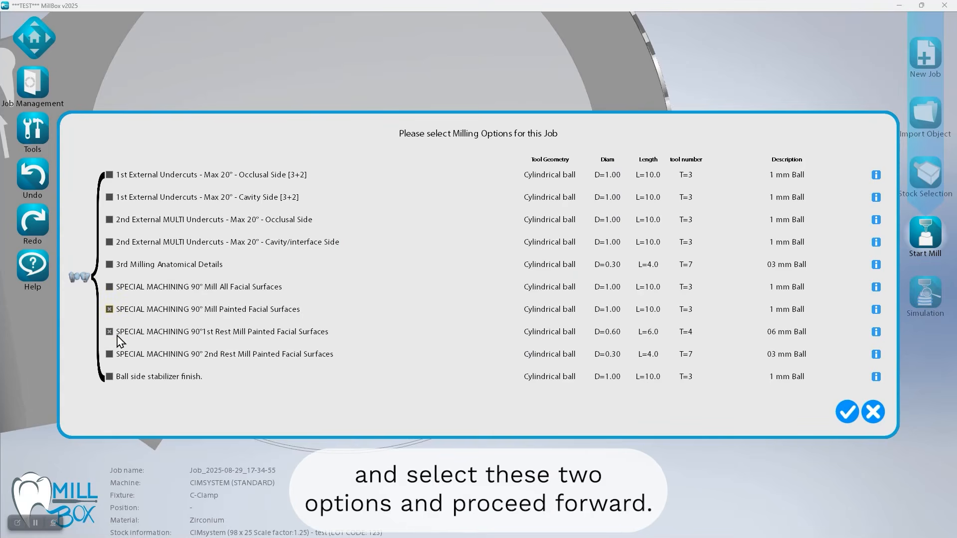
pyautogui.click(847, 414)
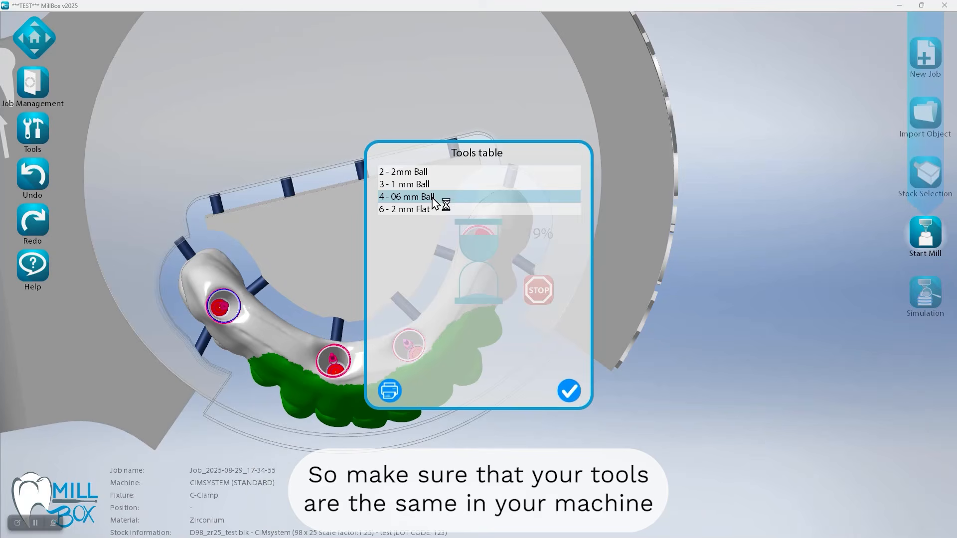
pyautogui.click(572, 397)
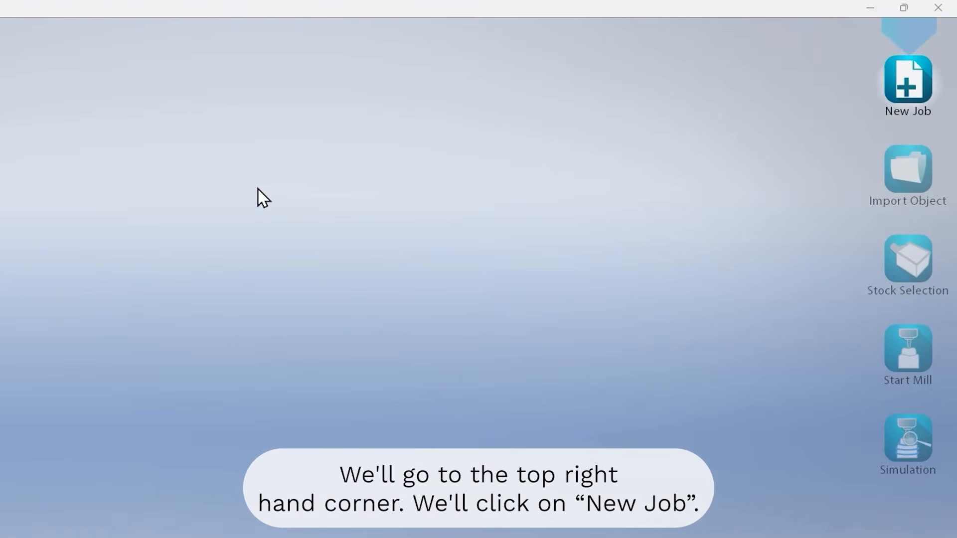
# Create a new job on the CIMSYSTEM machine with the STANDARD tools package, Zirconium material and the C-Clamp fixture
pyautogui.click(908, 101)
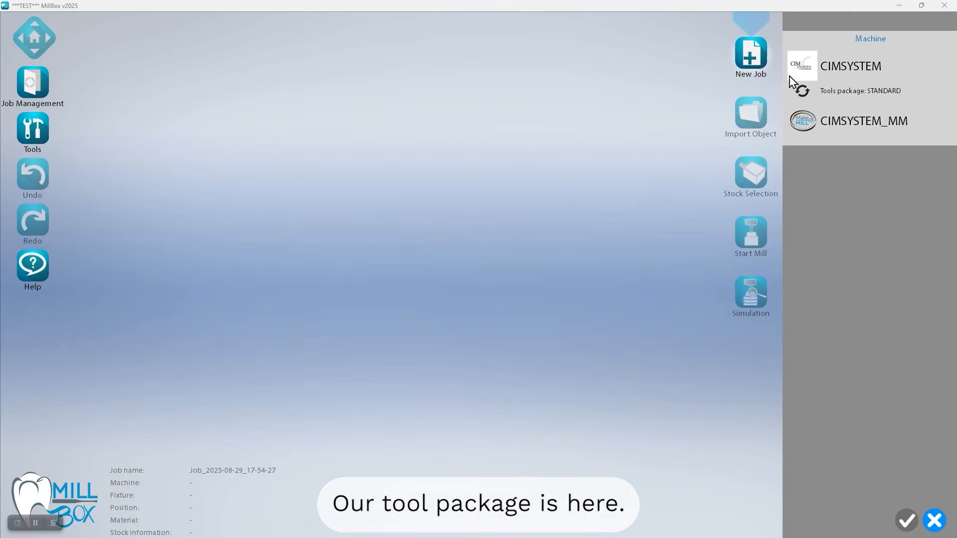
pyautogui.click(823, 68)
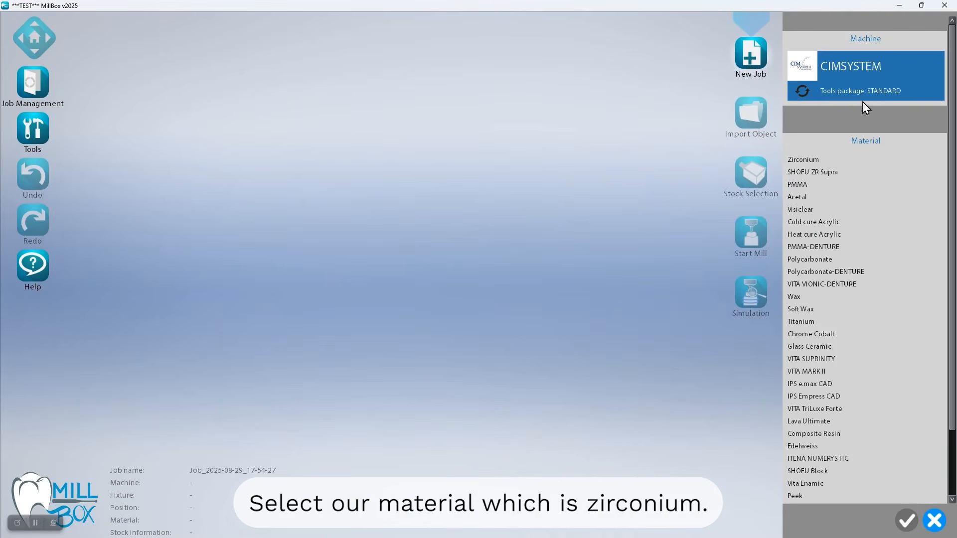
pyautogui.click(797, 158)
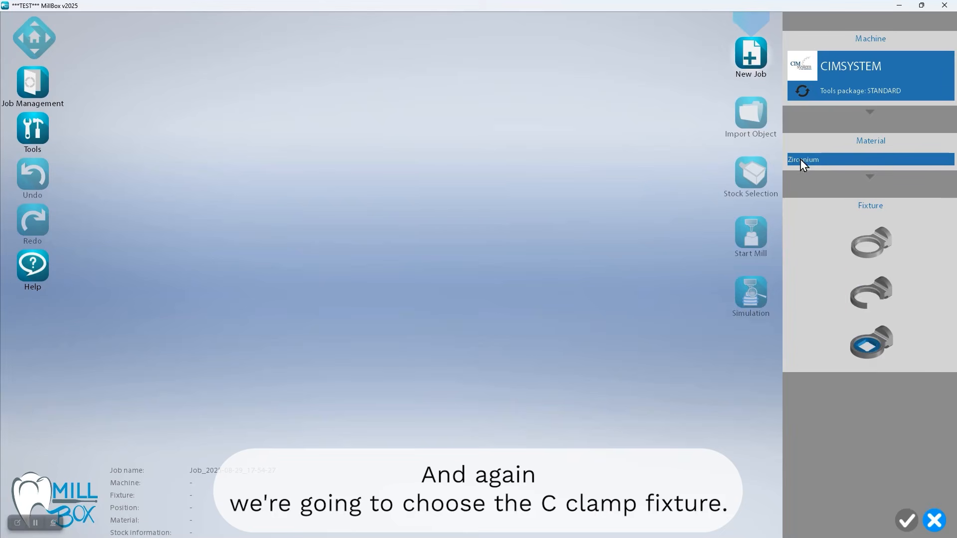
pyautogui.click(877, 301)
pyautogui.click(904, 521)
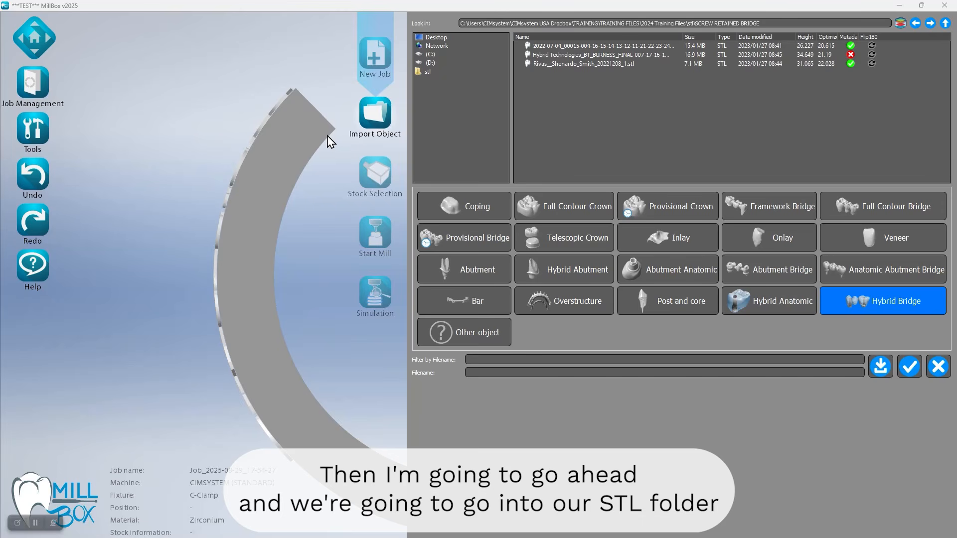
# Browse from the stl folder to IMPLANT BRIDGE and select the 2022-07-04 waxup_cad STL file
pyautogui.click(426, 71)
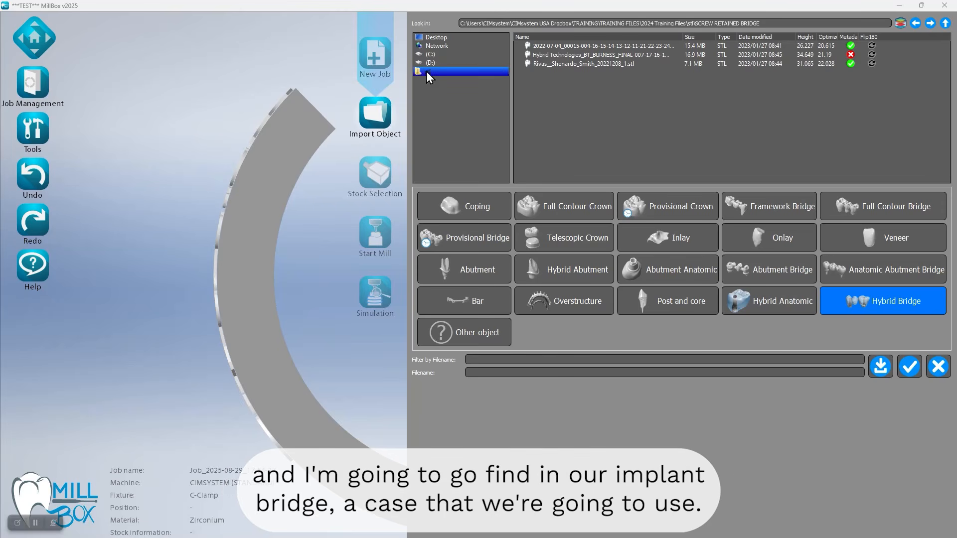
pyautogui.click(559, 145)
pyautogui.doubleClick(558, 144)
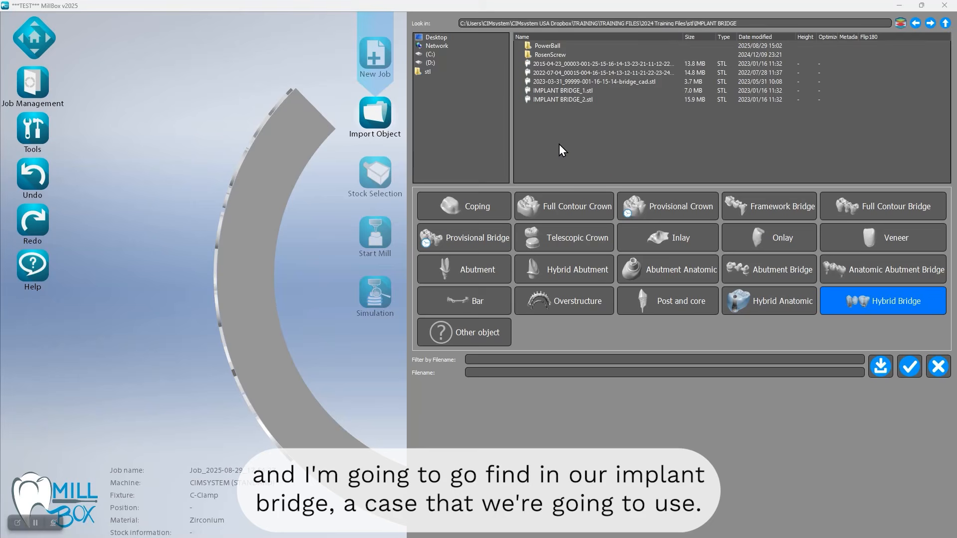
pyautogui.click(548, 73)
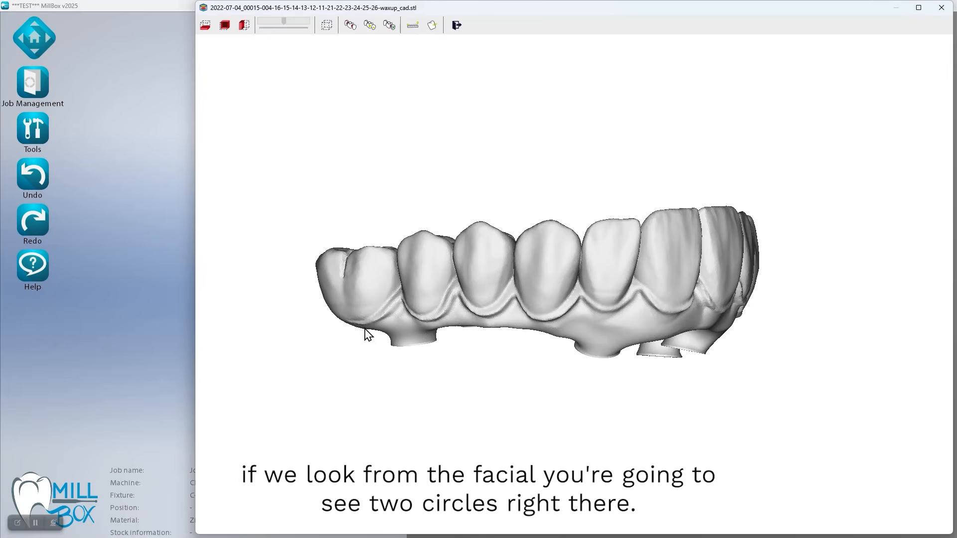
# Inspect the bridge in the enlarged preview and import it as an Anatomic Abutment Bridge
pyautogui.moveTo(562, 280); pyautogui.dragTo(464, 368)
pyautogui.moveTo(463, 361); pyautogui.dragTo(518, 337, button='middle')
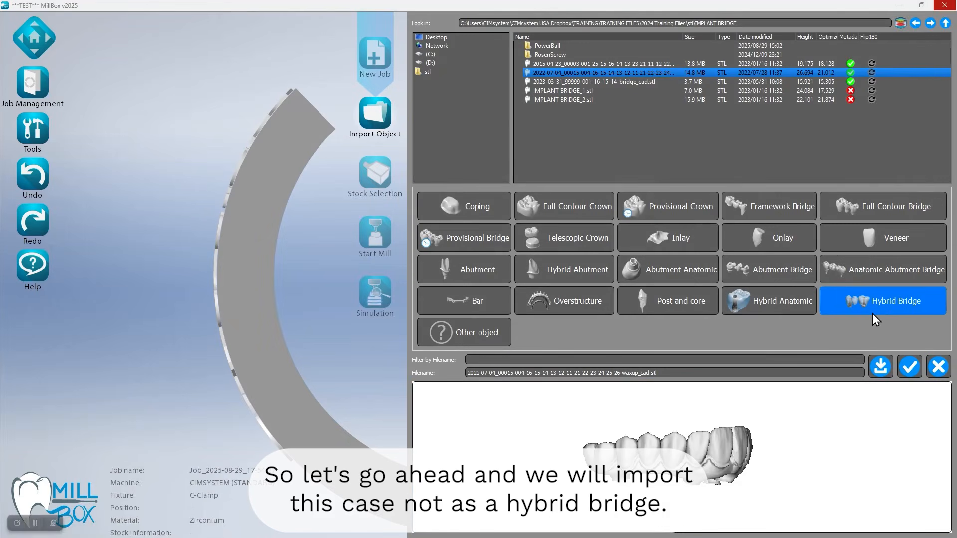
pyautogui.click(863, 278)
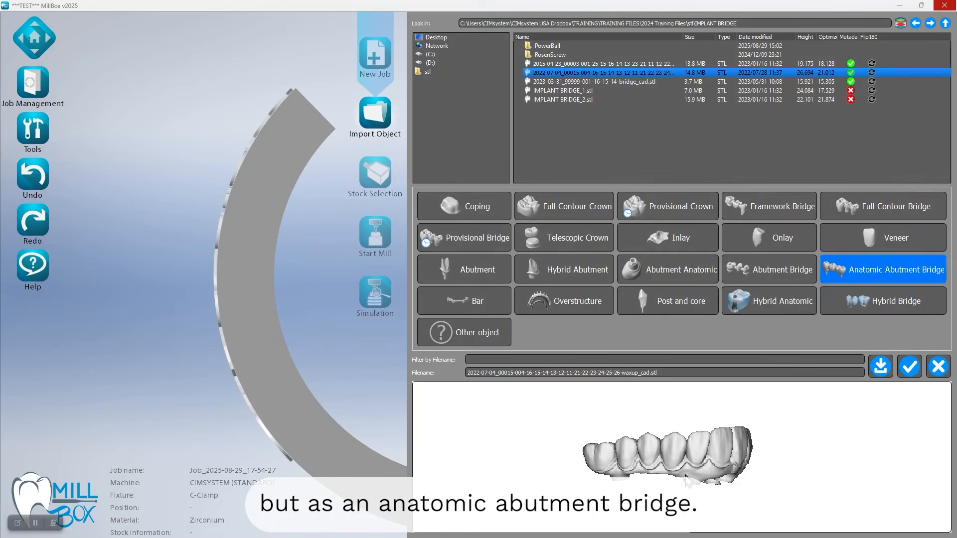
pyautogui.click(910, 366)
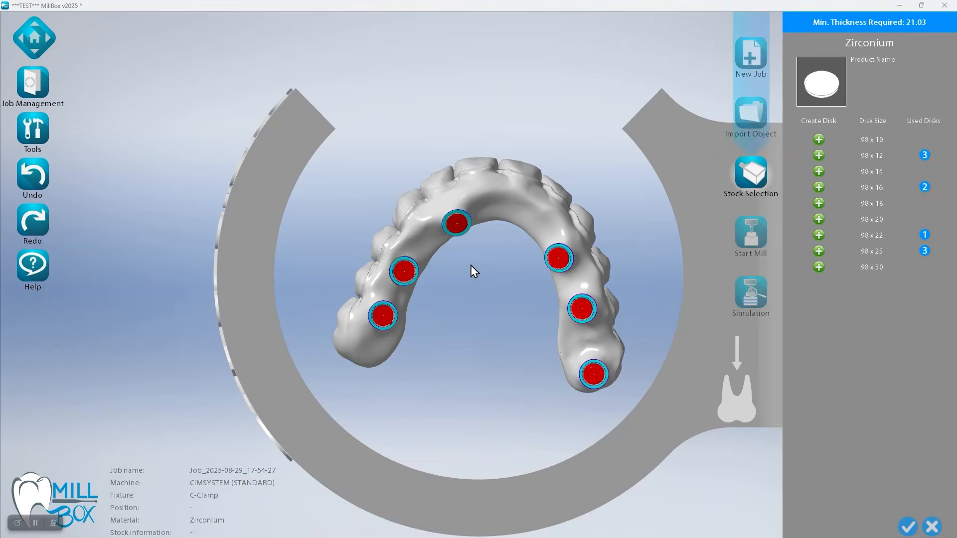
# Examine the implant interfaces on the imported bridge up close, hide the red caps, and make the model transparent
pyautogui.scroll(5, 462, 276)
pyautogui.moveTo(468, 283)
pyautogui.mouseDown(button='middle')
pyautogui.moveTo(551, 229)
pyautogui.moveTo(513, 230)
pyautogui.mouseUp(button='middle')
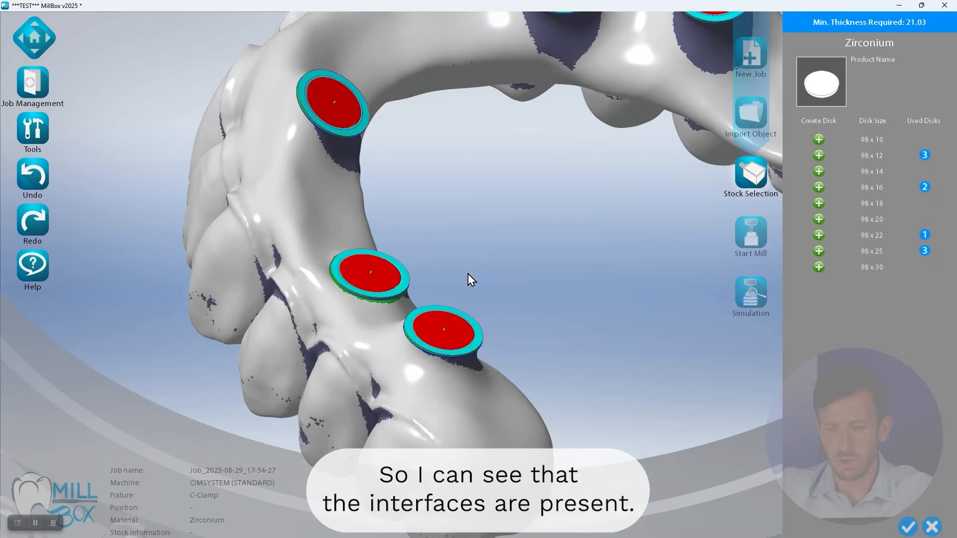
pyautogui.scroll(3, 478, 310)
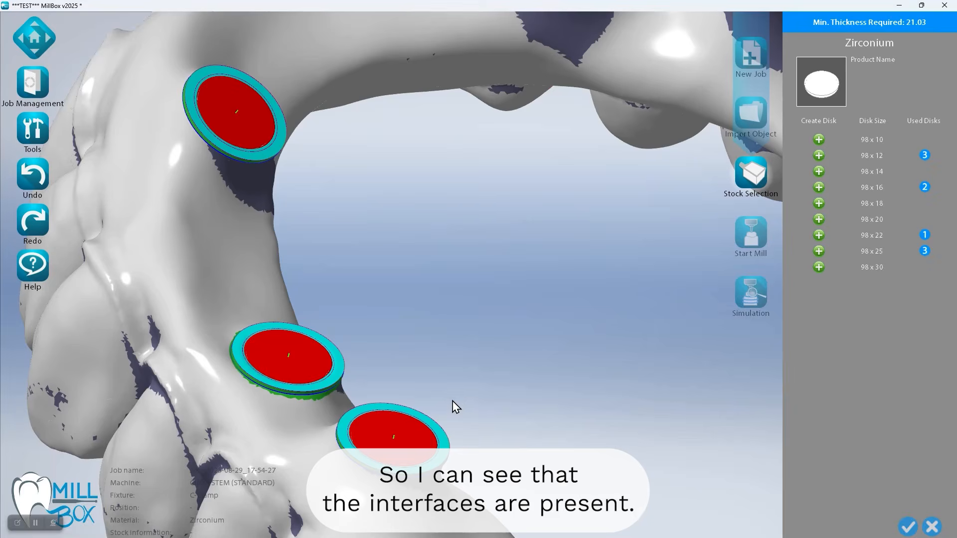
pyautogui.hotkey('ctrl', 'r')
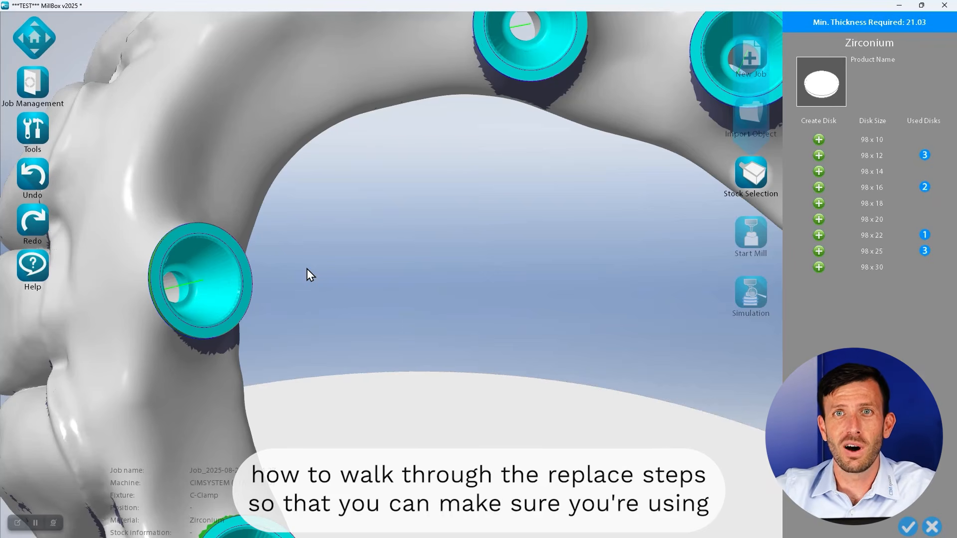
pyautogui.moveTo(307, 274); pyautogui.dragTo(558, 187)
pyautogui.press('t')
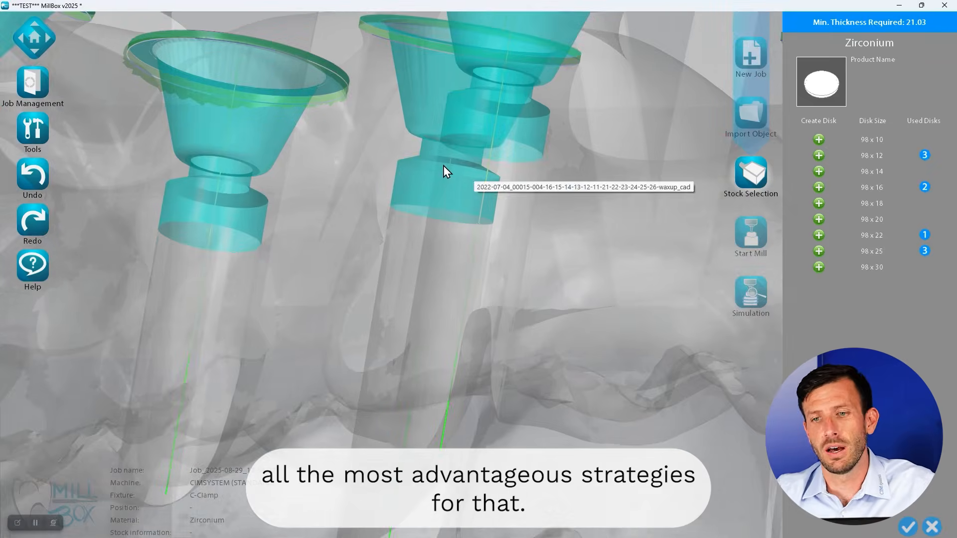
# Inspect the shape of the implant interfaces and screw channels through the transparent bridge
pyautogui.scroll(-2, 441, 196)
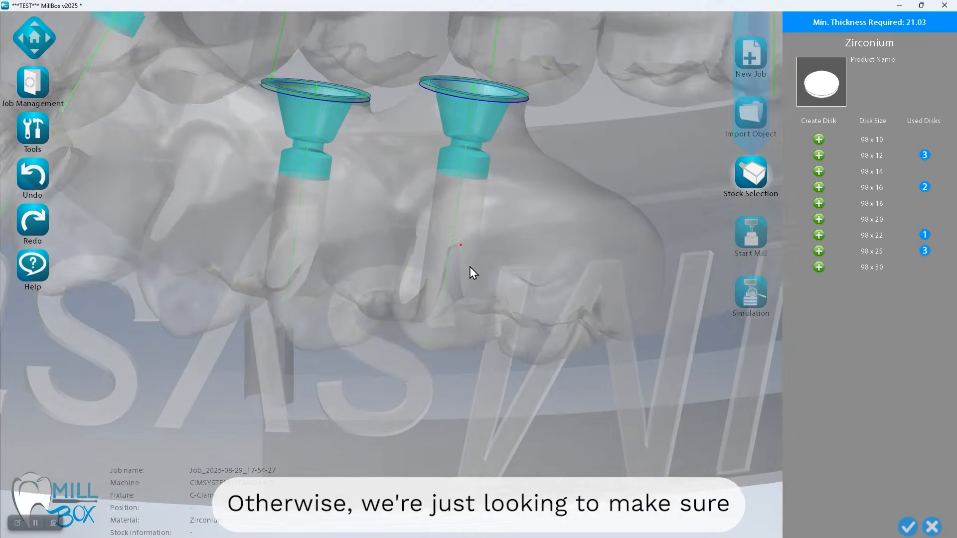
pyautogui.moveTo(469, 267); pyautogui.dragTo(297, 282, button='middle')
pyautogui.moveTo(387, 205); pyautogui.dragTo(332, 194, button='middle')
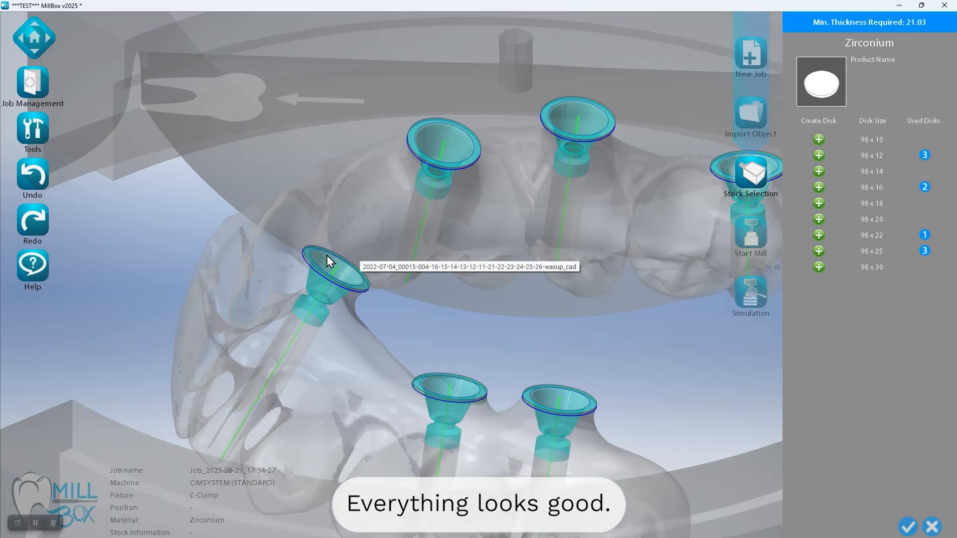
pyautogui.scroll(2, 336, 374)
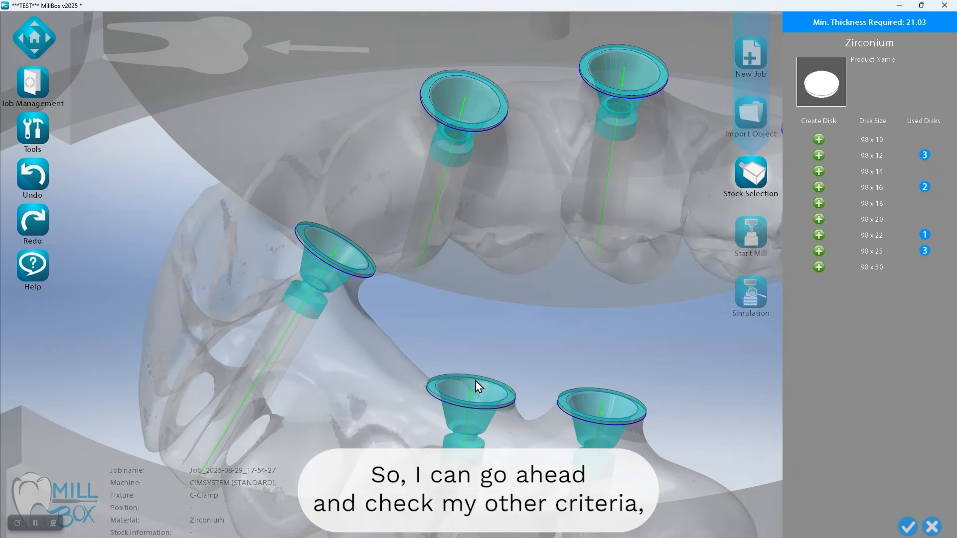
pyautogui.scroll(-1, 447, 351)
# Check on each screw channel whether the green drilling axis extends past the bottom of the channel
pyautogui.moveTo(429, 322); pyautogui.dragTo(327, 205, button='middle')
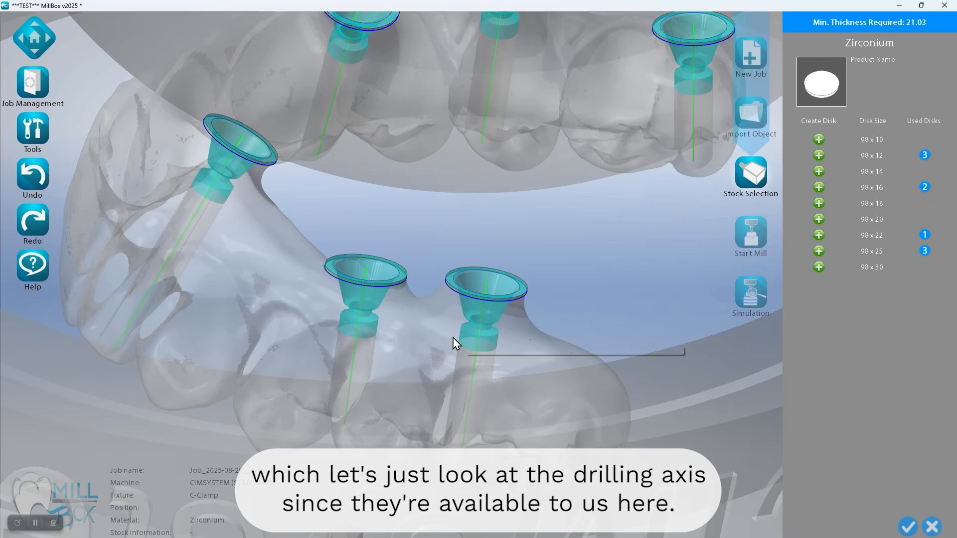
pyautogui.scroll(4, 455, 378)
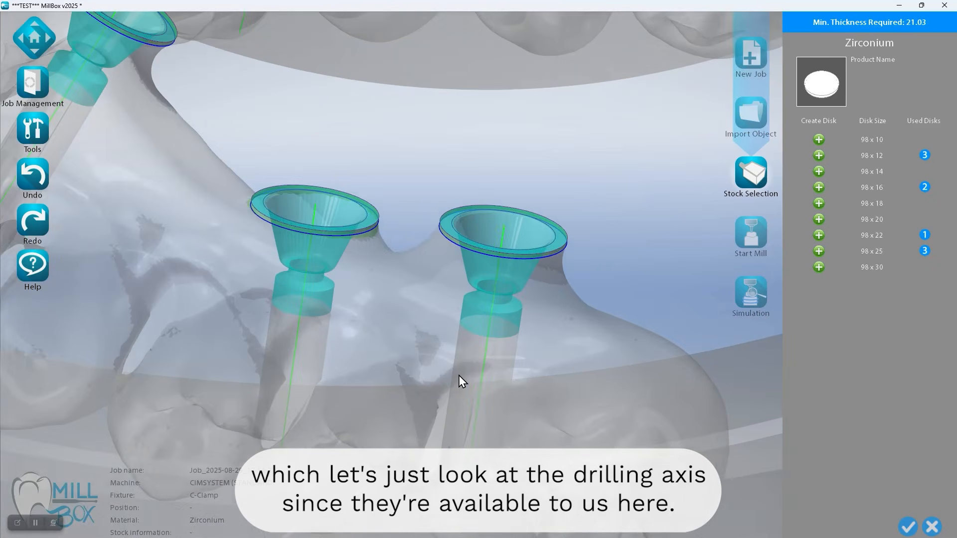
pyautogui.moveTo(502, 382); pyautogui.dragTo(505, 222, button='middle')
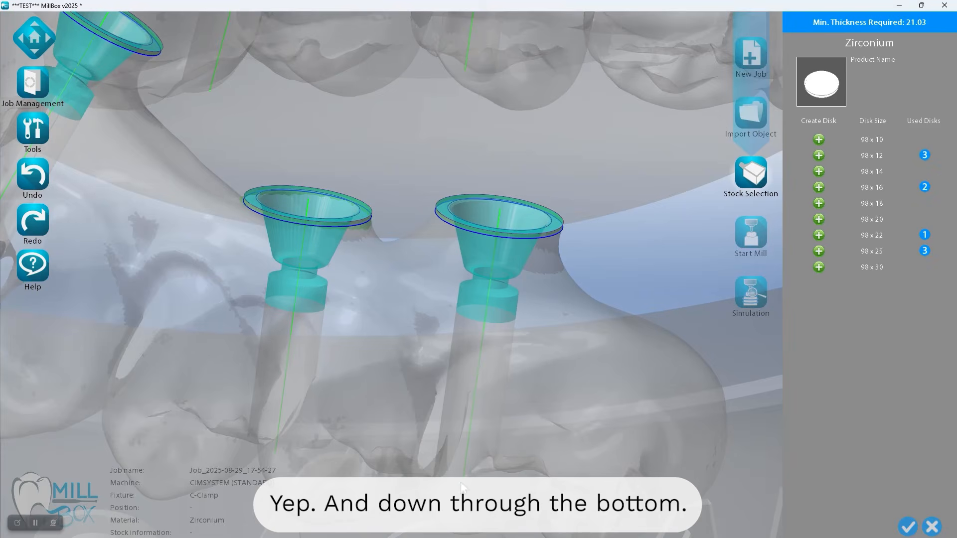
pyautogui.scroll(2, 461, 481)
pyautogui.moveTo(487, 475); pyautogui.dragTo(487, 473, button='middle')
pyautogui.moveTo(435, 435); pyautogui.dragTo(682, 450, button='middle')
pyautogui.moveTo(454, 202); pyautogui.dragTo(495, 167, button='middle')
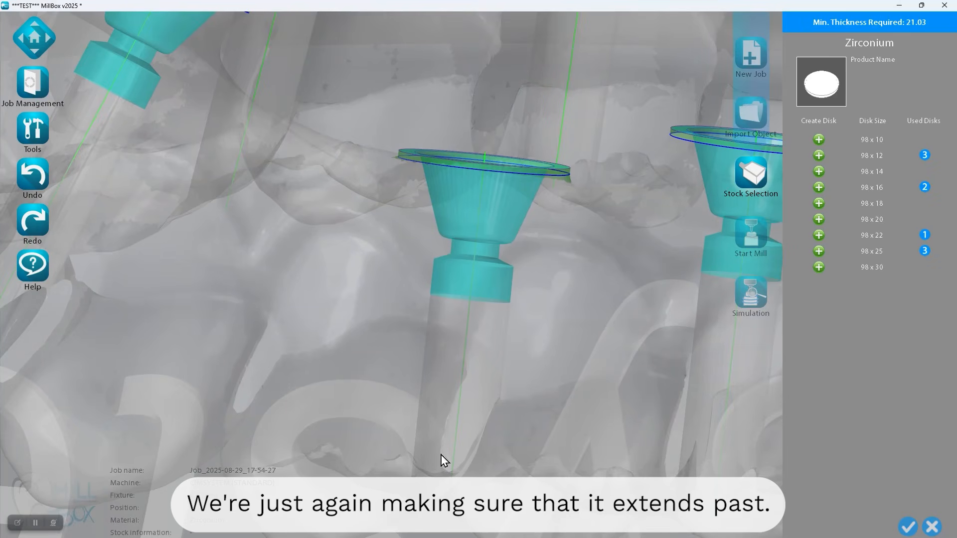
pyautogui.moveTo(571, 436); pyautogui.dragTo(504, 298, button='middle')
pyautogui.moveTo(303, 357); pyautogui.dragTo(384, 337, button='middle')
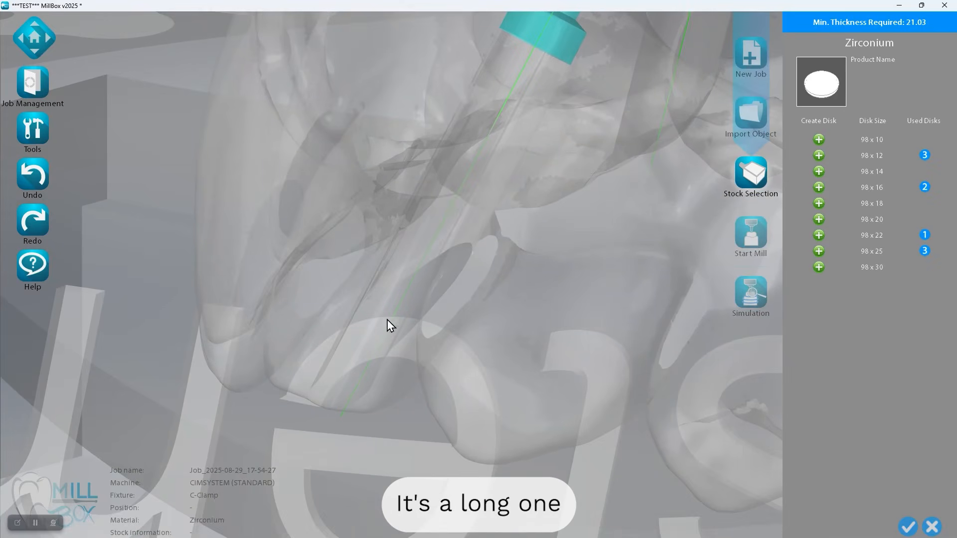
pyautogui.moveTo(557, 98); pyautogui.dragTo(378, 342, button='middle')
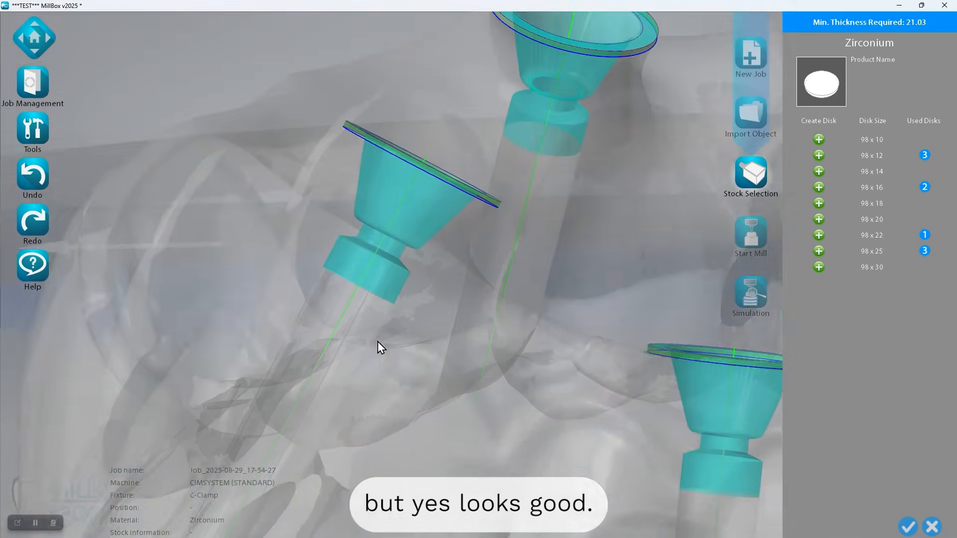
pyautogui.moveTo(558, 176)
pyautogui.mouseDown(button='middle')
pyautogui.moveTo(468, 284)
pyautogui.moveTo(517, 277)
pyautogui.moveTo(420, 224)
pyautogui.moveTo(566, 256)
pyautogui.mouseUp(button='middle')
pyautogui.moveTo(308, 140); pyautogui.dragTo(368, 265, button='middle')
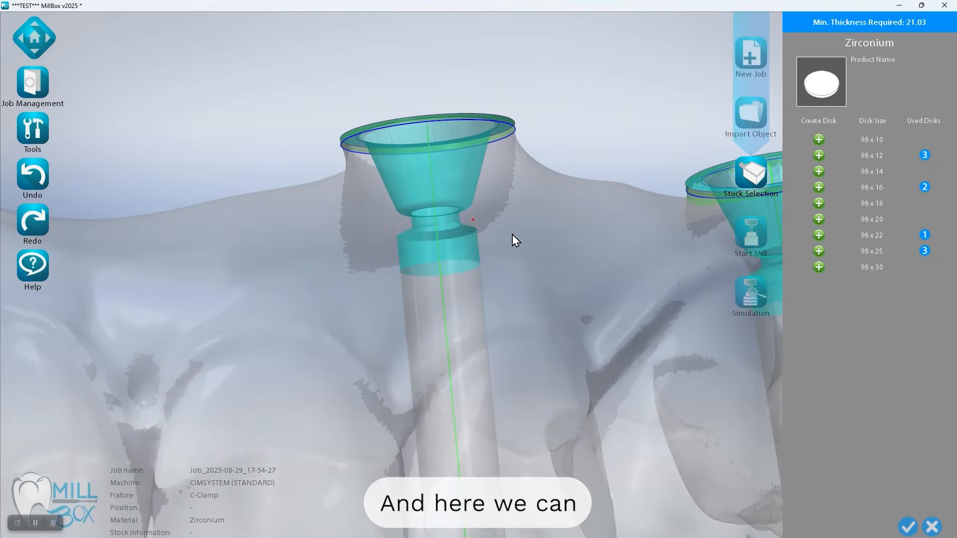
# Check the drilling axes of the remaining screw channels on the other side of the arch, and show the red caps again
pyautogui.scroll(-5, 512, 235)
pyautogui.moveTo(431, 239); pyautogui.dragTo(529, 233, button='right')
pyautogui.scroll(-3, 529, 232)
pyautogui.scroll(5, 249, 150)
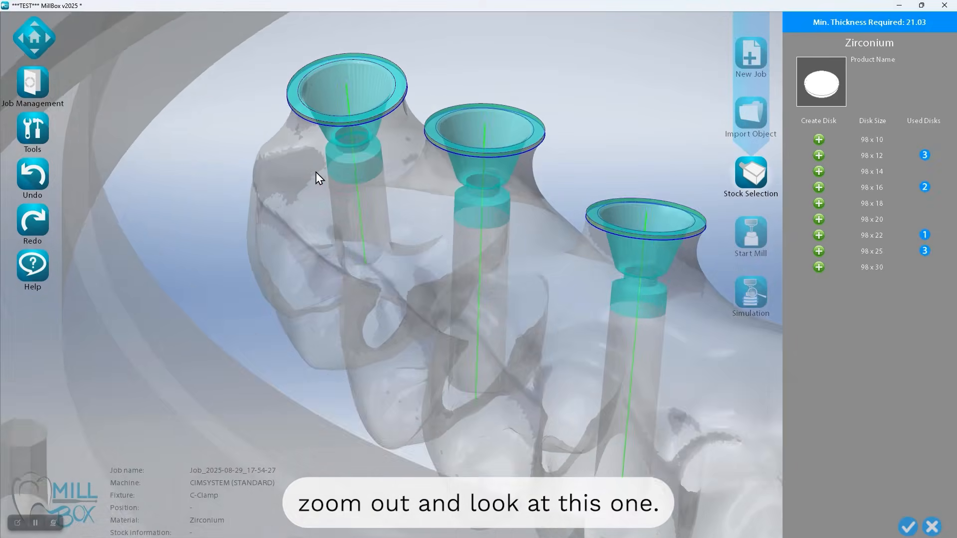
pyautogui.moveTo(319, 172); pyautogui.dragTo(322, 161, button='right')
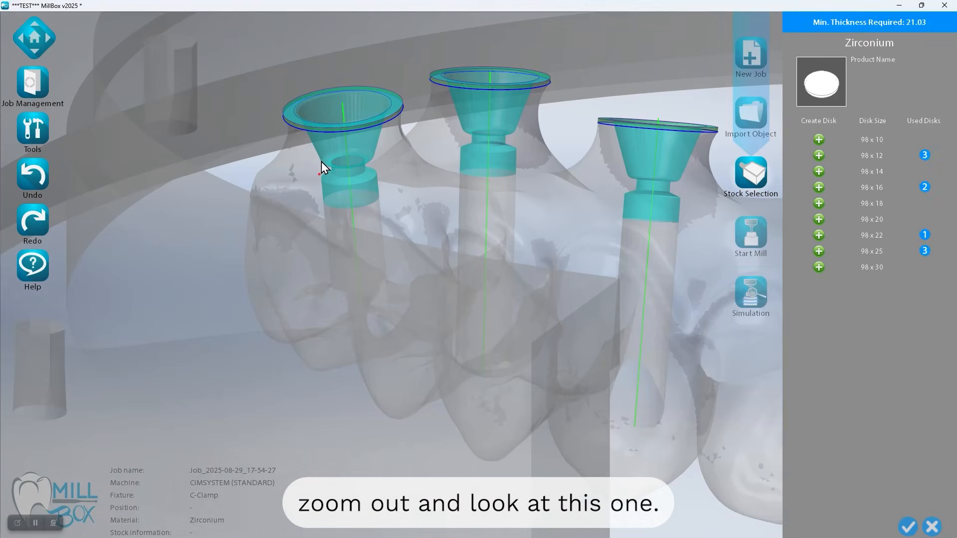
pyautogui.scroll(-3, 319, 161)
pyautogui.scroll(-2, 452, 193)
pyautogui.moveTo(452, 192); pyautogui.dragTo(453, 204, button='right')
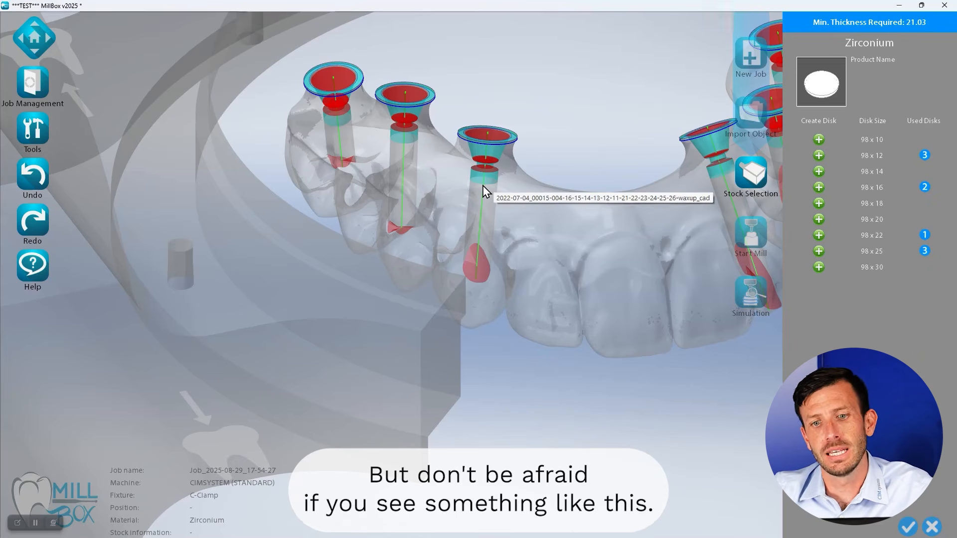
# Examine the red caps at the top, middle and bottom of a screw channel in the transparent bridge
pyautogui.scroll(2, 482, 186)
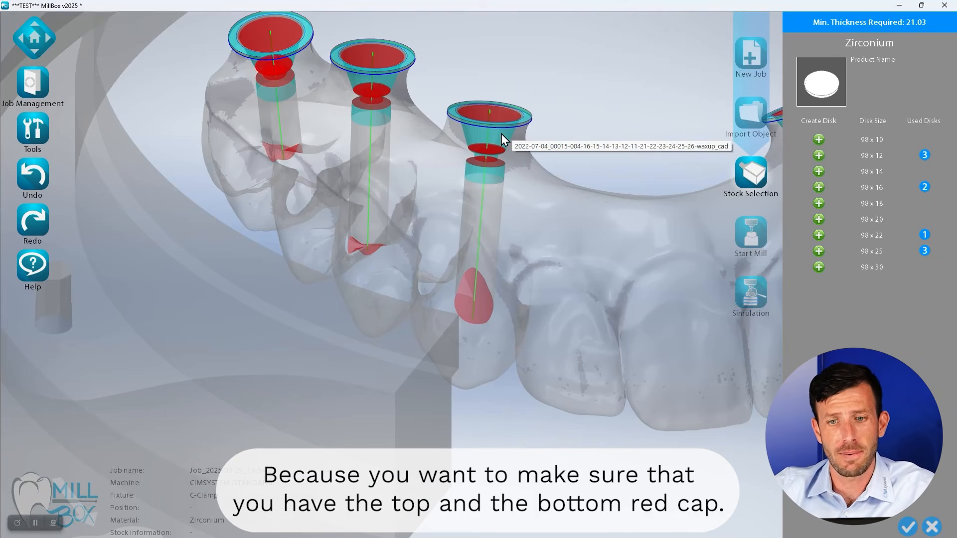
pyautogui.scroll(2, 545, 195)
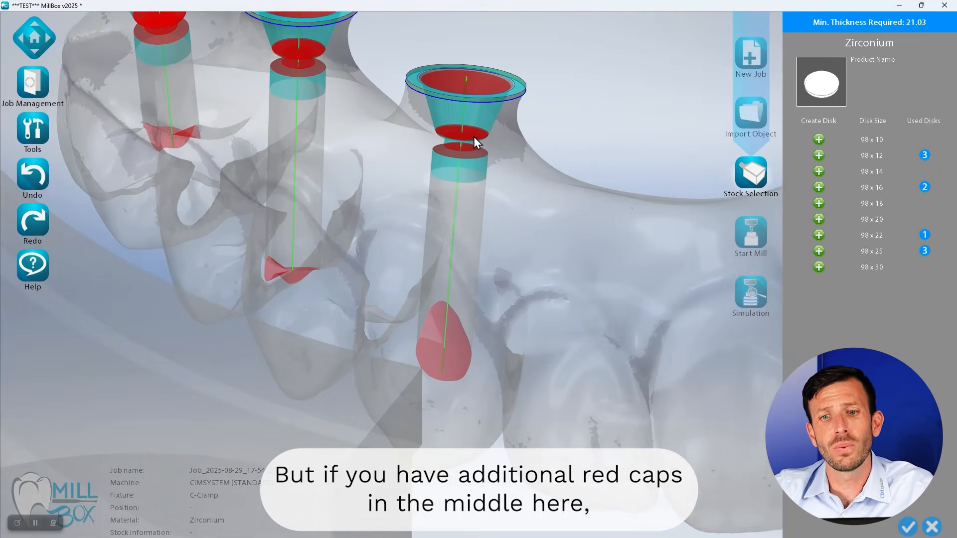
pyautogui.scroll(5, 473, 137)
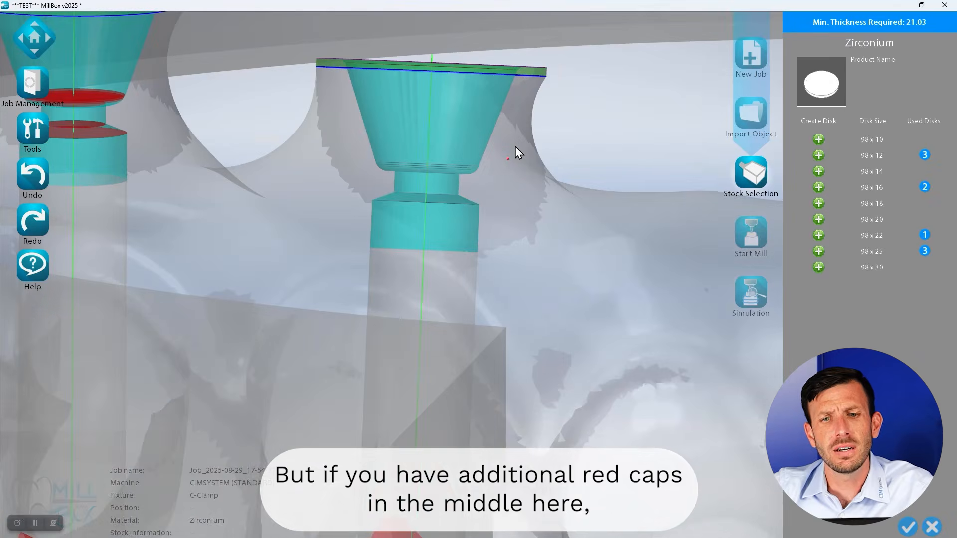
pyautogui.moveTo(516, 150); pyautogui.dragTo(510, 153, button='middle')
pyautogui.moveTo(443, 149); pyautogui.dragTo(480, 226, button='middle')
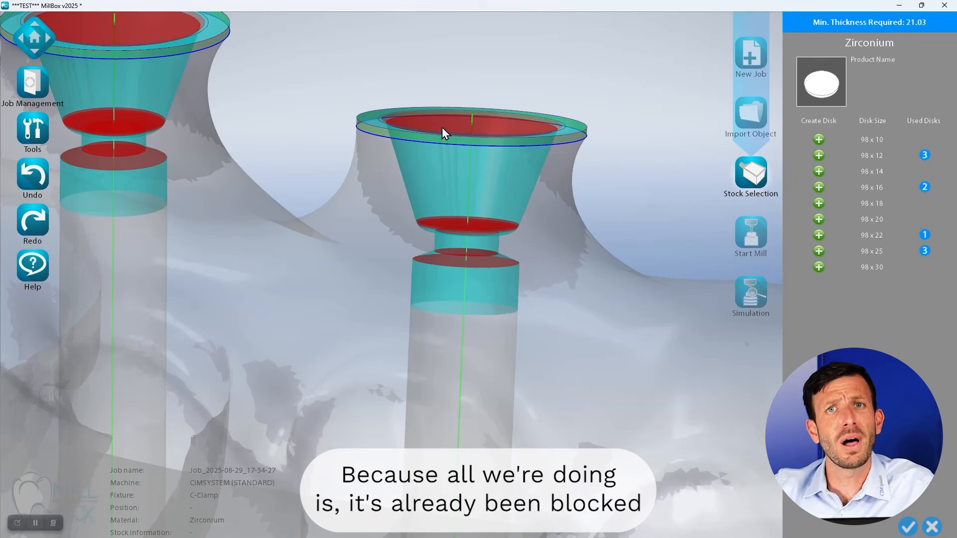
pyautogui.moveTo(496, 297); pyautogui.dragTo(513, 88, button='middle')
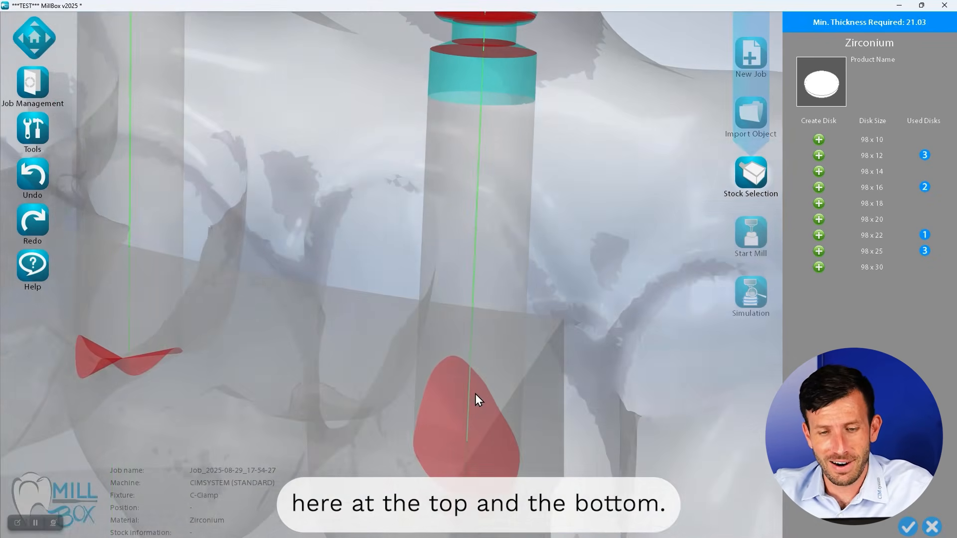
pyautogui.moveTo(464, 38); pyautogui.dragTo(476, 151, button='middle')
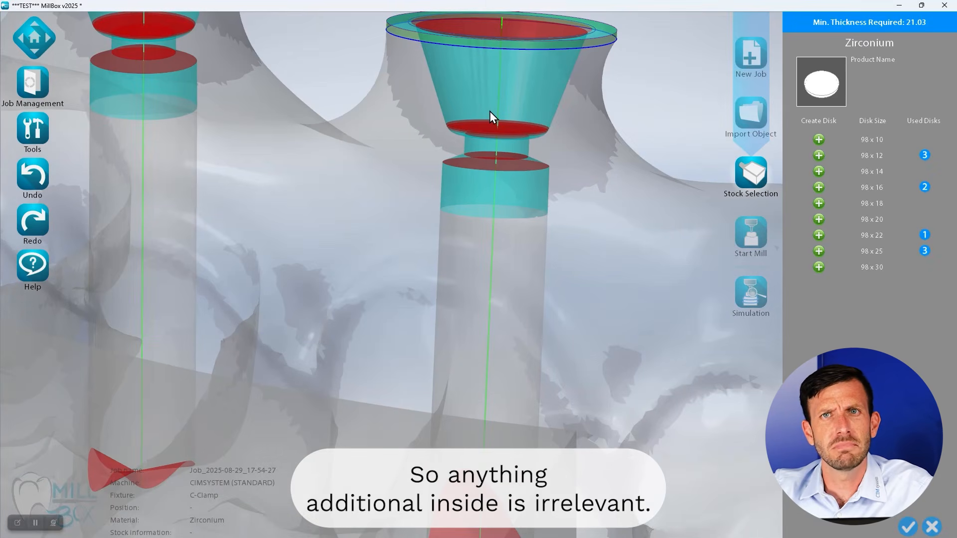
pyautogui.scroll(-5, 495, 176)
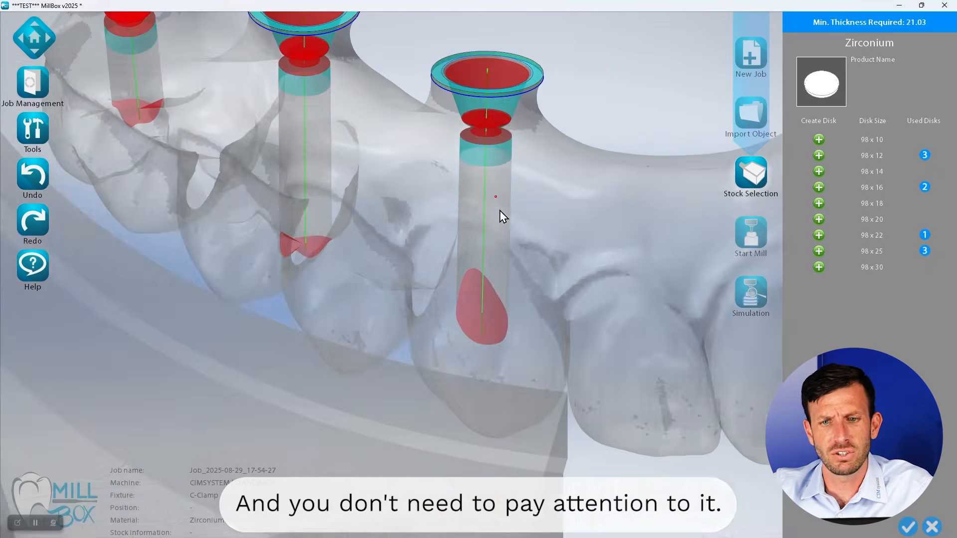
pyautogui.moveTo(499, 210); pyautogui.dragTo(500, 208, button='right')
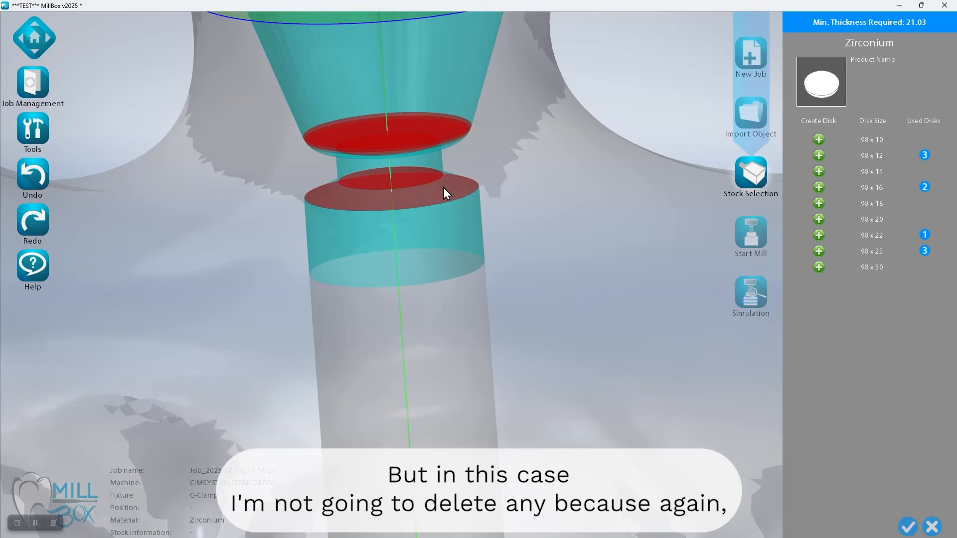
# Examine another screw channel for its cap at the interface opening, the extra caps inside, and the cap at the channel's end
pyautogui.scroll(-3, 444, 187)
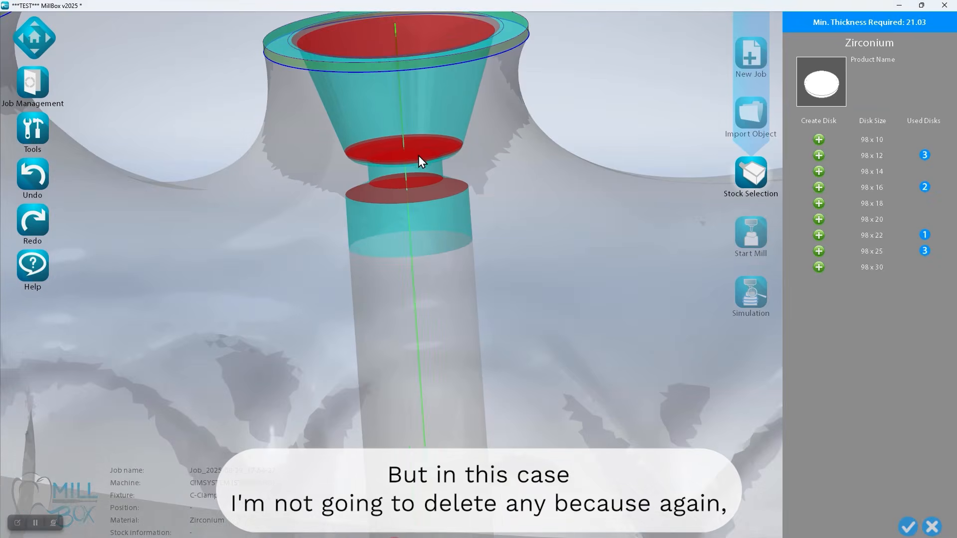
pyautogui.moveTo(414, 151); pyautogui.dragTo(474, 241, button='middle')
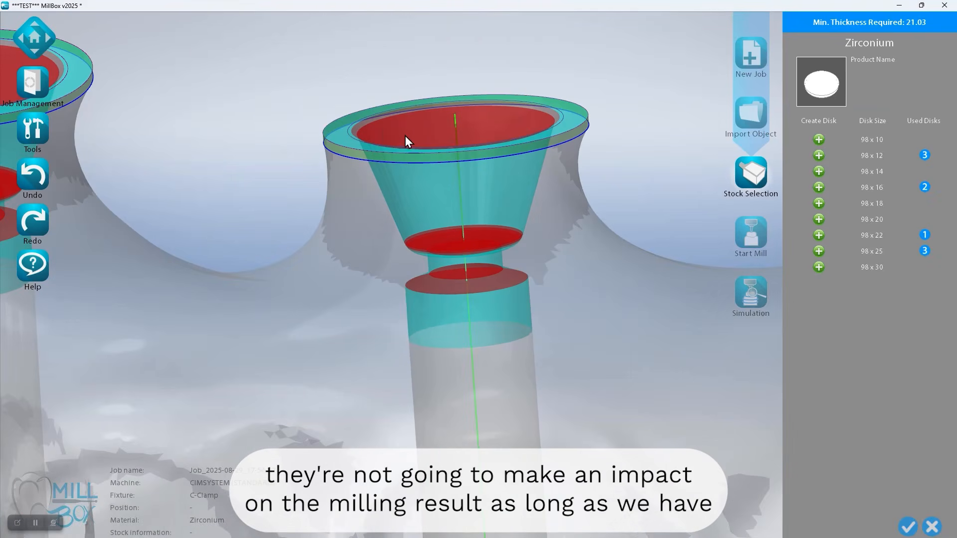
pyautogui.scroll(3, 345, 130)
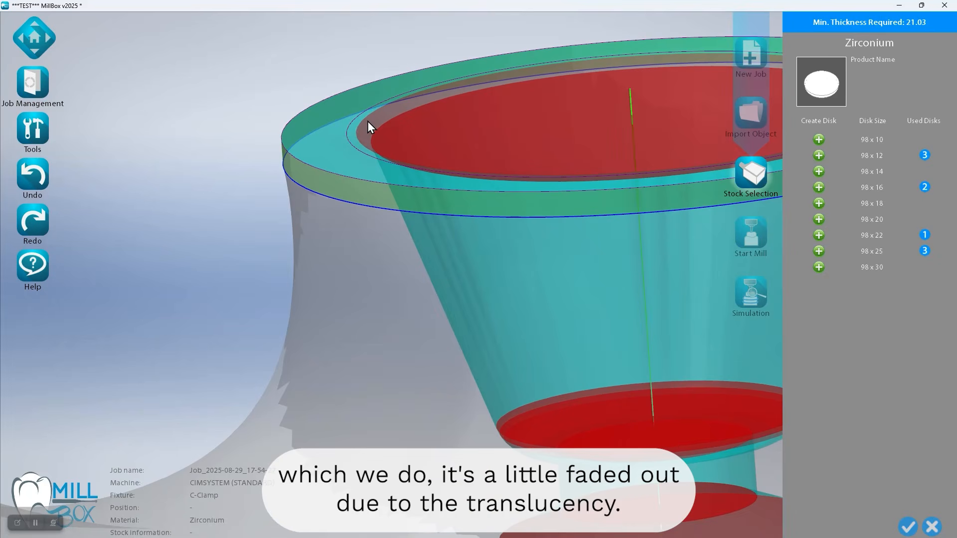
pyautogui.scroll(-4, 406, 217)
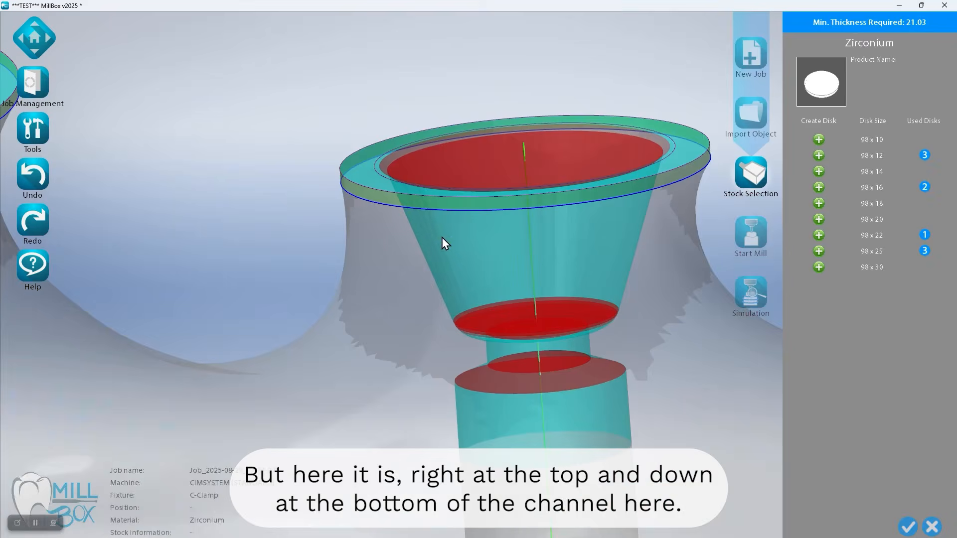
pyautogui.moveTo(465, 291); pyautogui.dragTo(379, 77, button='middle')
pyautogui.moveTo(423, 415); pyautogui.dragTo(430, 295, button='middle')
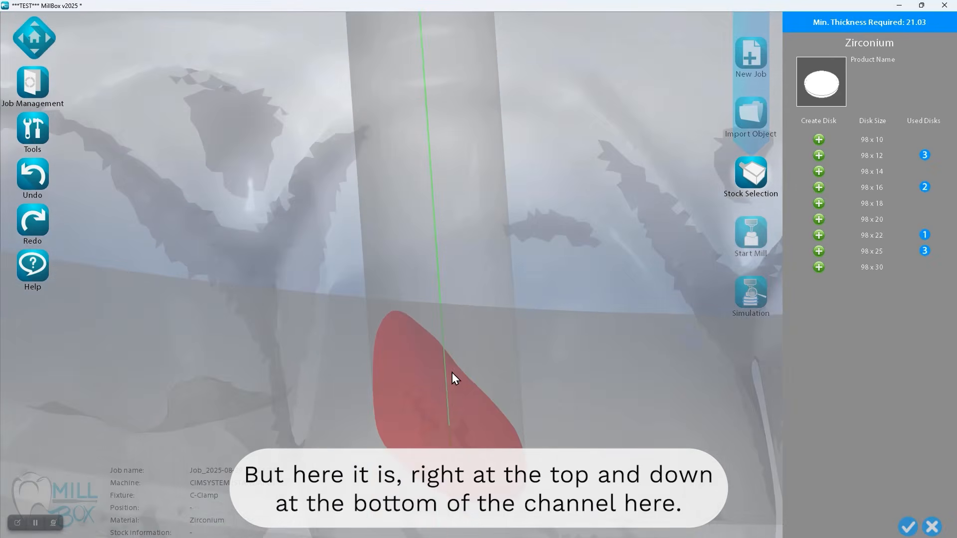
pyautogui.moveTo(430, 295); pyautogui.dragTo(460, 354, button='right')
# Turn off the model transparency and inspect the red caps on the tooth side and the interface side of the bridge
pyautogui.press('t')
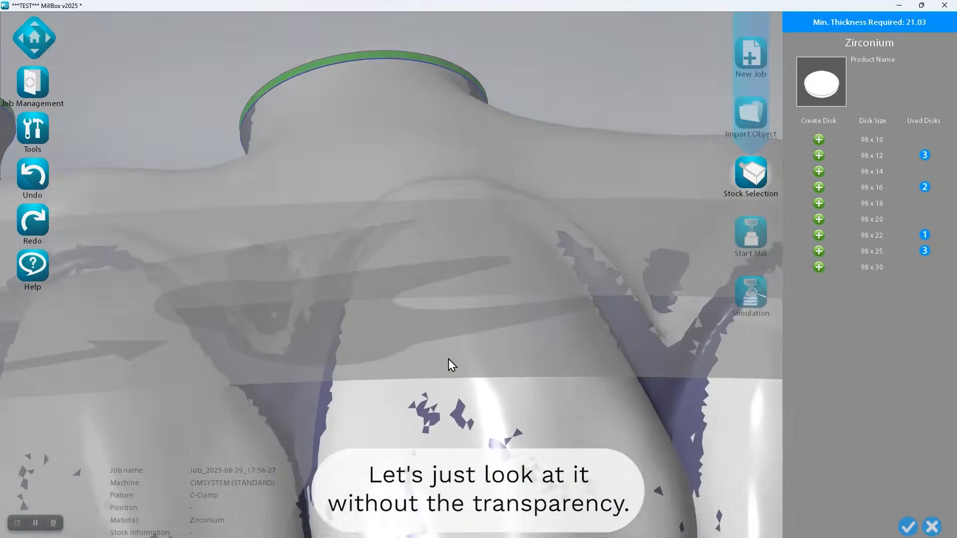
pyautogui.scroll(-4, 448, 358)
pyautogui.moveTo(428, 402); pyautogui.dragTo(440, 349, button='right')
pyautogui.moveTo(440, 350); pyautogui.dragTo(458, 158, button='middle')
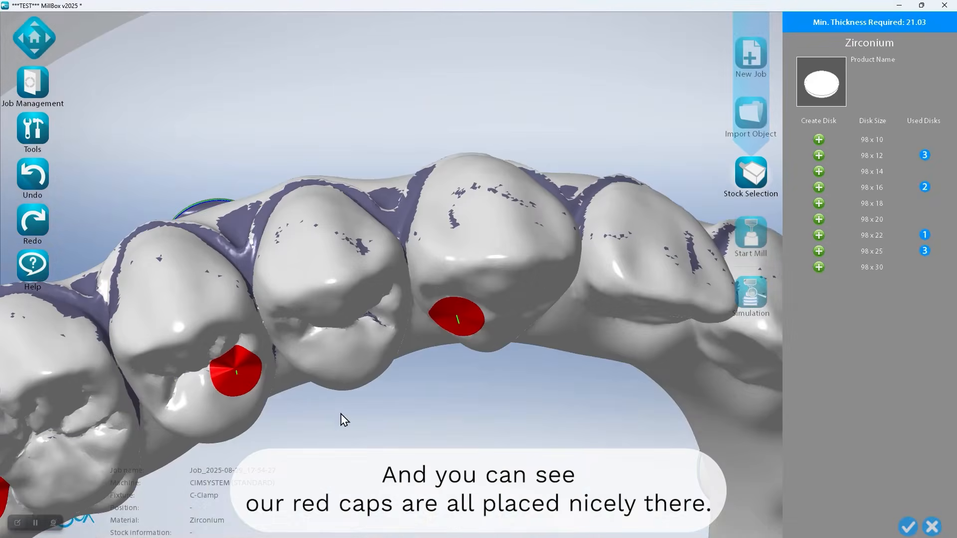
pyautogui.moveTo(327, 439); pyautogui.dragTo(519, 262, button='middle')
pyautogui.moveTo(452, 178); pyautogui.dragTo(491, 189, button='right')
pyautogui.moveTo(436, 163); pyautogui.dragTo(514, 125, button='middle')
pyautogui.moveTo(403, 191); pyautogui.dragTo(427, 259, button='right')
pyautogui.moveTo(427, 258); pyautogui.dragTo(573, 273, button='middle')
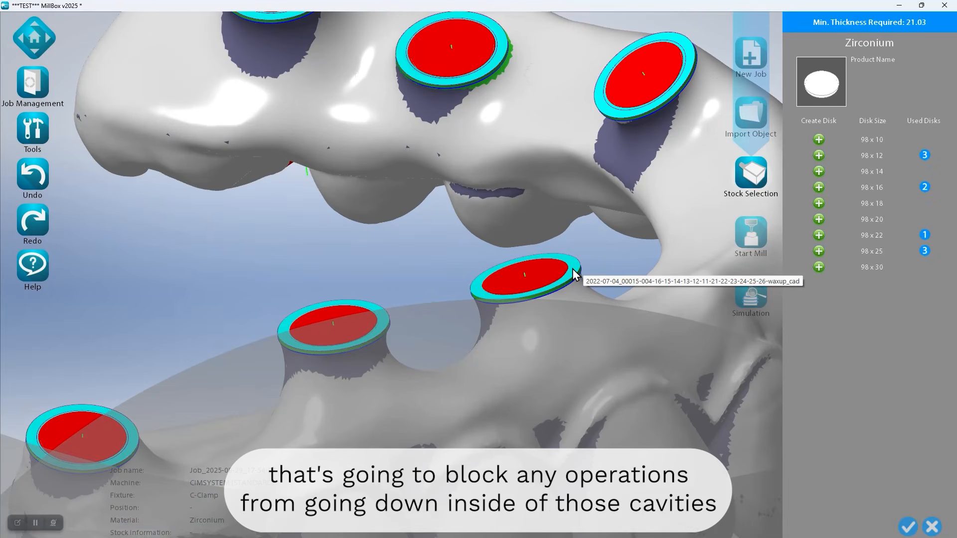
pyautogui.scroll(-5, 530, 260)
pyautogui.moveTo(530, 260)
pyautogui.mouseDown(button='middle')
pyautogui.moveTo(512, 243)
pyautogui.moveTo(540, 253)
pyautogui.moveTo(535, 277)
pyautogui.mouseUp(button='middle')
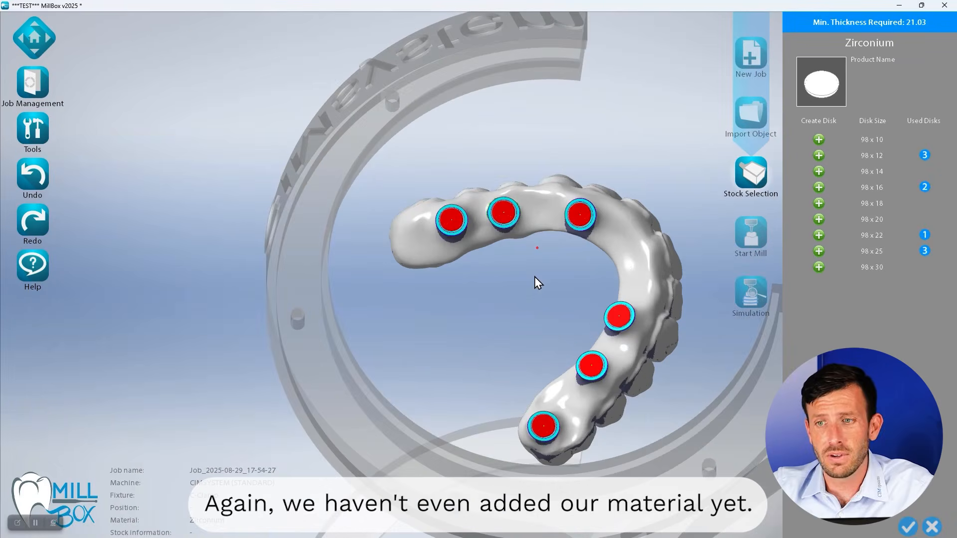
pyautogui.scroll(-2, 591, 202)
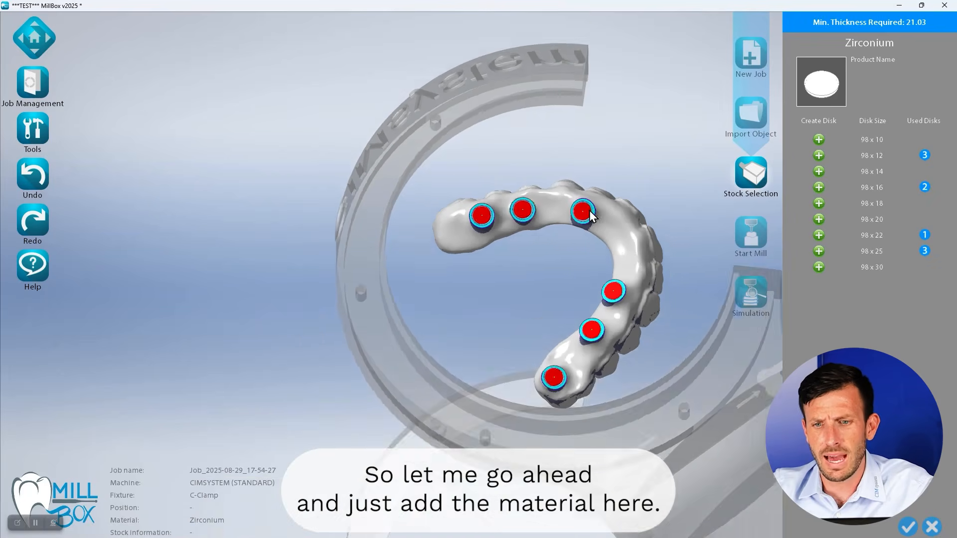
# Create a new 98 x 22 zirconium disk with the blank name test2 and lot code 1234, and accept it
pyautogui.scroll(-2, 590, 211)
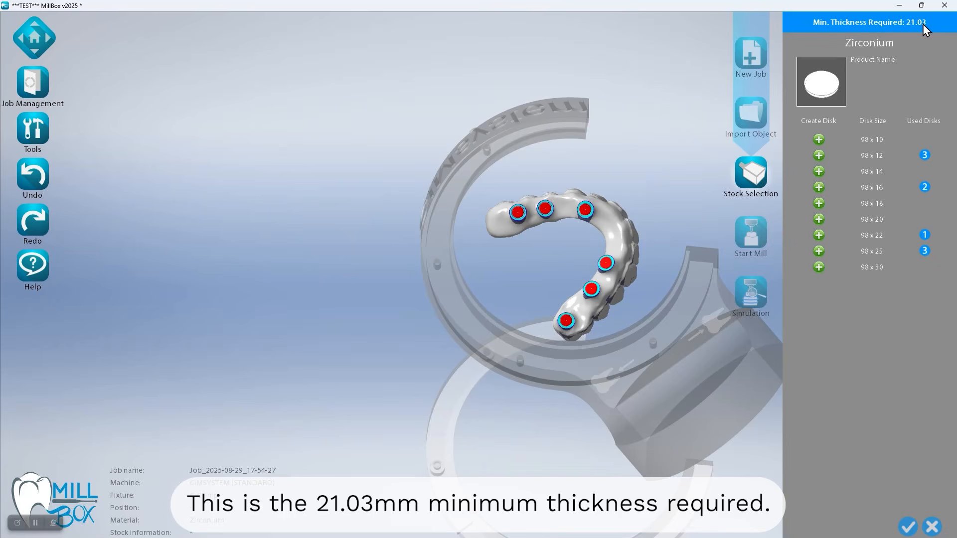
pyautogui.click(819, 236)
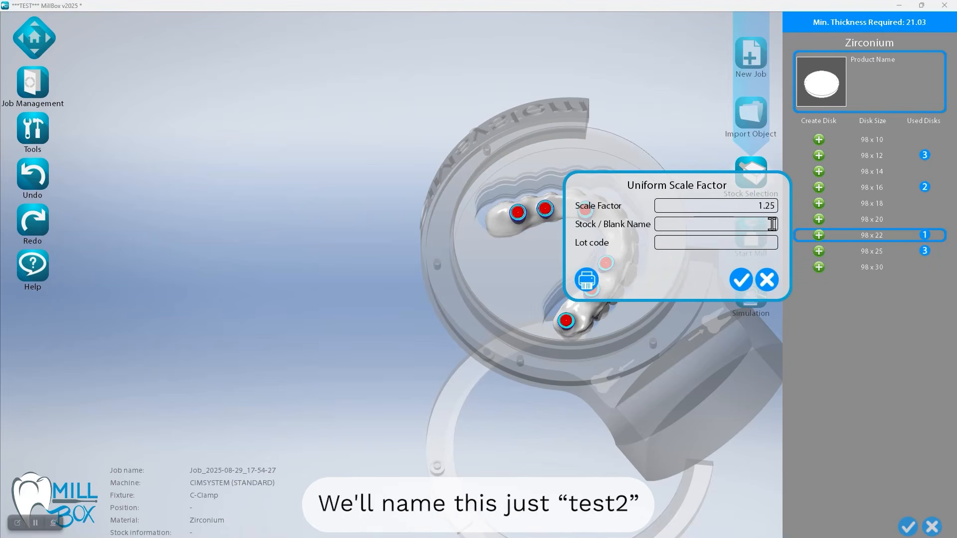
pyautogui.click(772, 224)
pyautogui.write('test2')
pyautogui.click(771, 243)
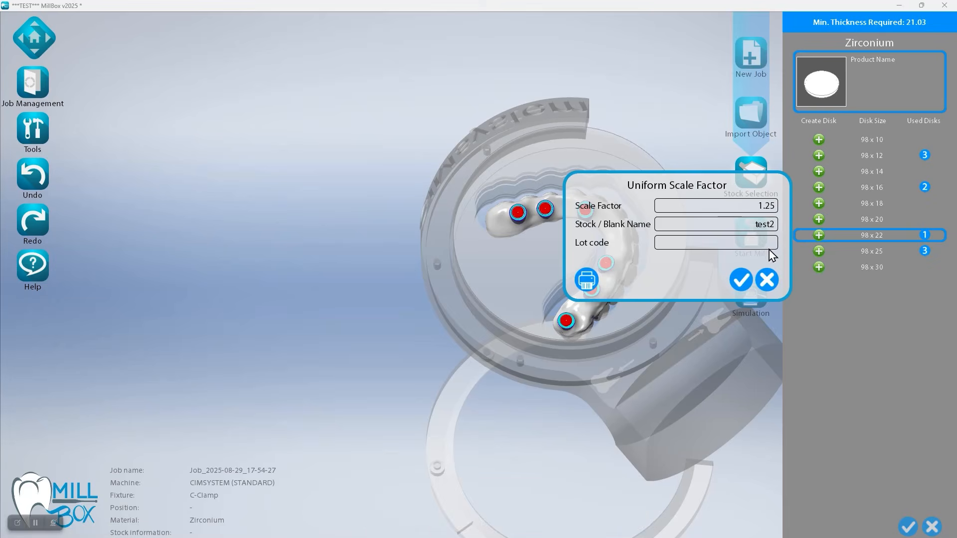
pyautogui.write('1234')
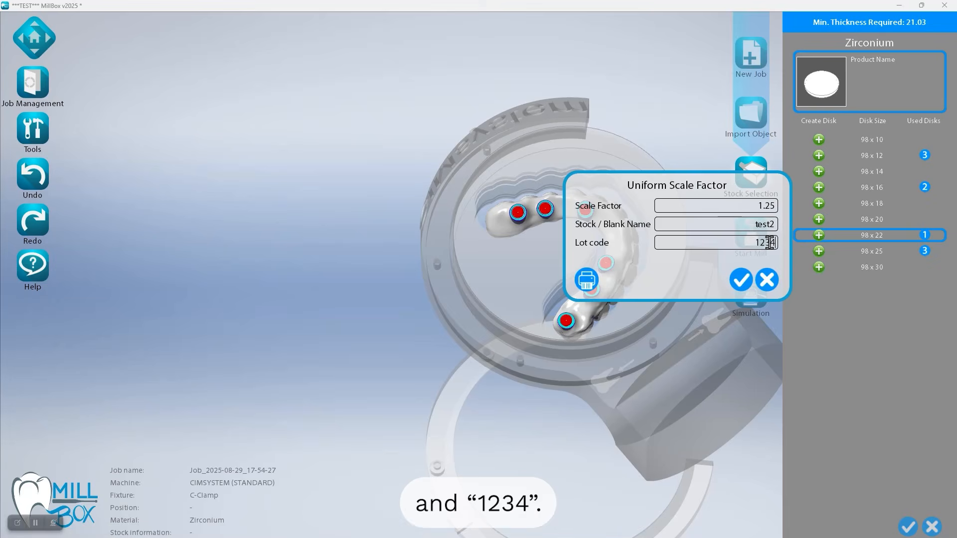
pyautogui.click(747, 278)
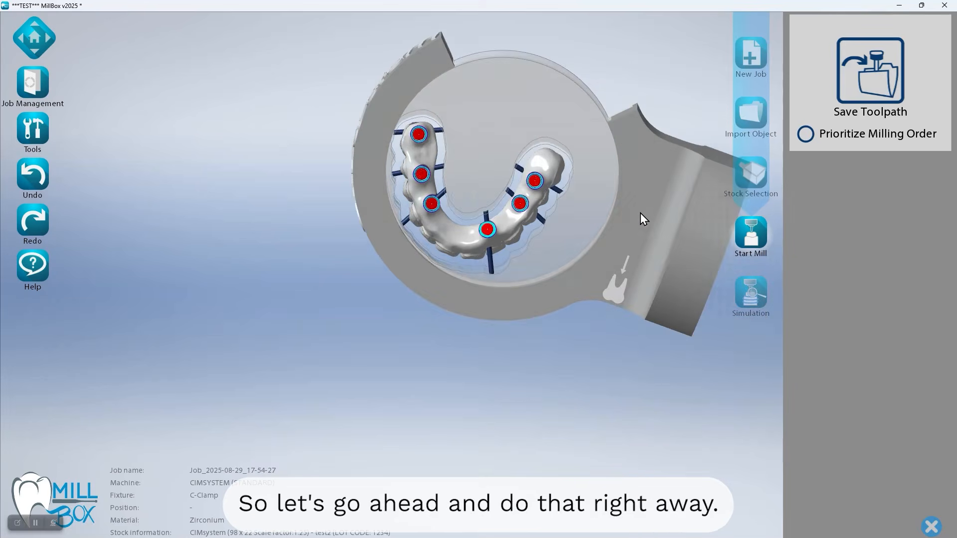
# Rotate and move the anatomic abutment bridge within the disk so its front teeth face the open side of the C-clamp
pyautogui.click(516, 172)
pyautogui.moveTo(555, 321); pyautogui.dragTo(598, 224)
pyautogui.moveTo(479, 272); pyautogui.dragTo(398, 389, button='middle')
pyautogui.moveTo(362, 414); pyautogui.dragTo(394, 337)
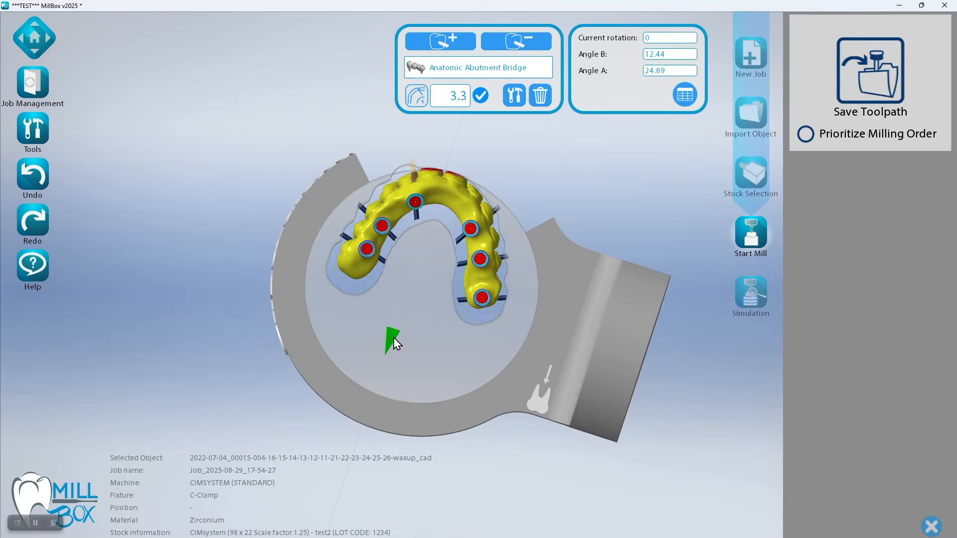
pyautogui.scroll(5, 450, 198)
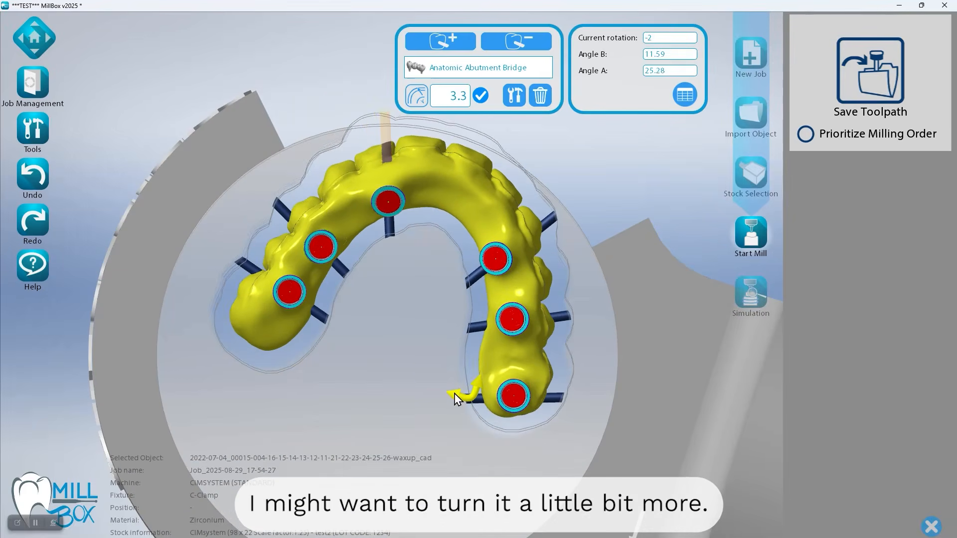
pyautogui.moveTo(454, 394); pyautogui.dragTo(451, 391)
pyautogui.moveTo(418, 193); pyautogui.dragTo(344, 296, button='right')
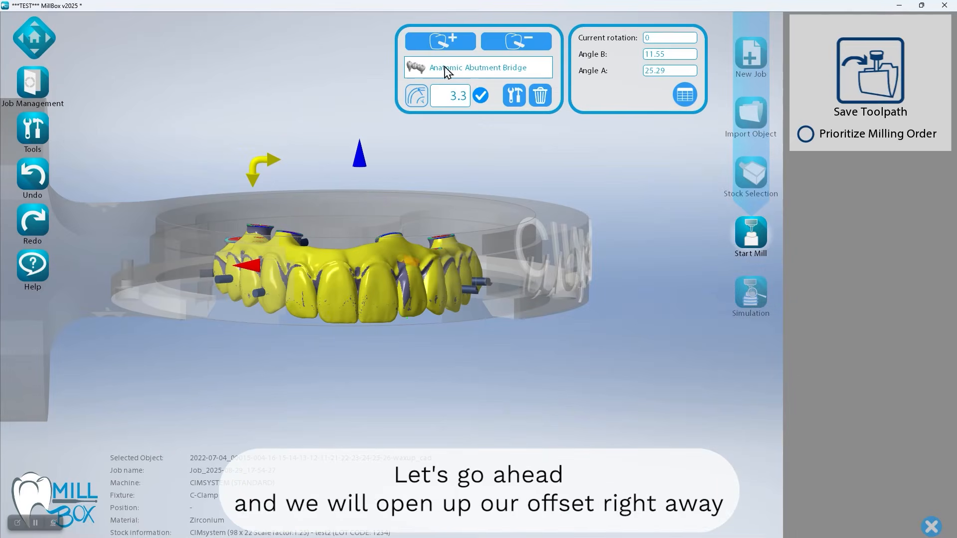
# Open the bridge's offset toward the clamp opening, accept the area, and choose to select parts to be milled on the opened side
pyautogui.click(514, 96)
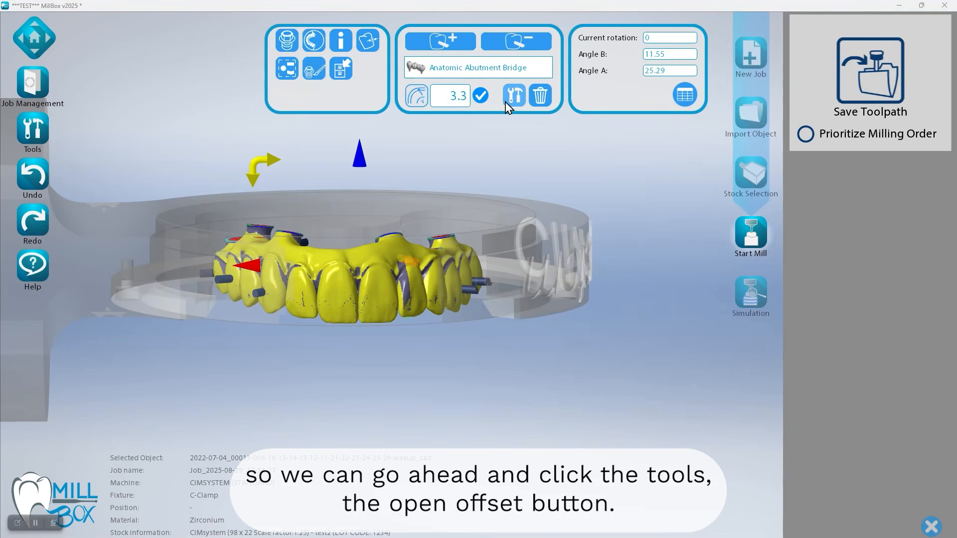
pyautogui.click(314, 41)
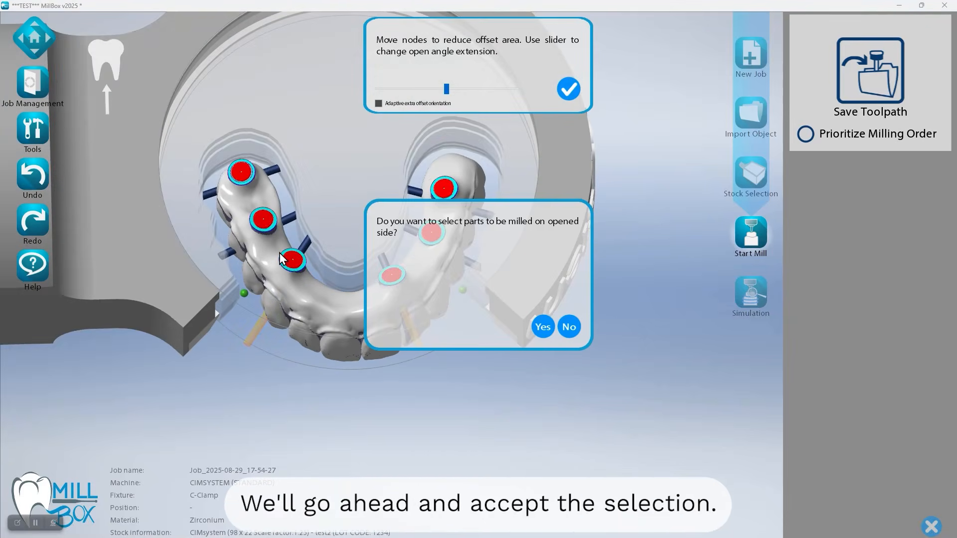
pyautogui.click(543, 327)
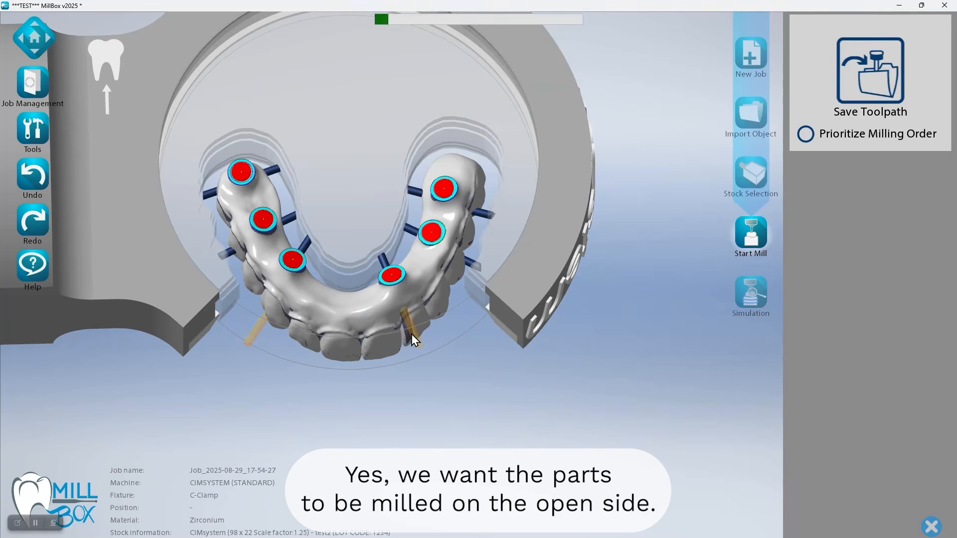
# Choose the 90 degrees toolpath as the operation type for the facial side and turn on Fill Selection
pyautogui.scroll(3, 319, 371)
pyautogui.moveTo(323, 370)
pyautogui.mouseDown(button='middle')
pyautogui.moveTo(406, 348)
pyautogui.moveTo(402, 328)
pyautogui.mouseUp(button='middle')
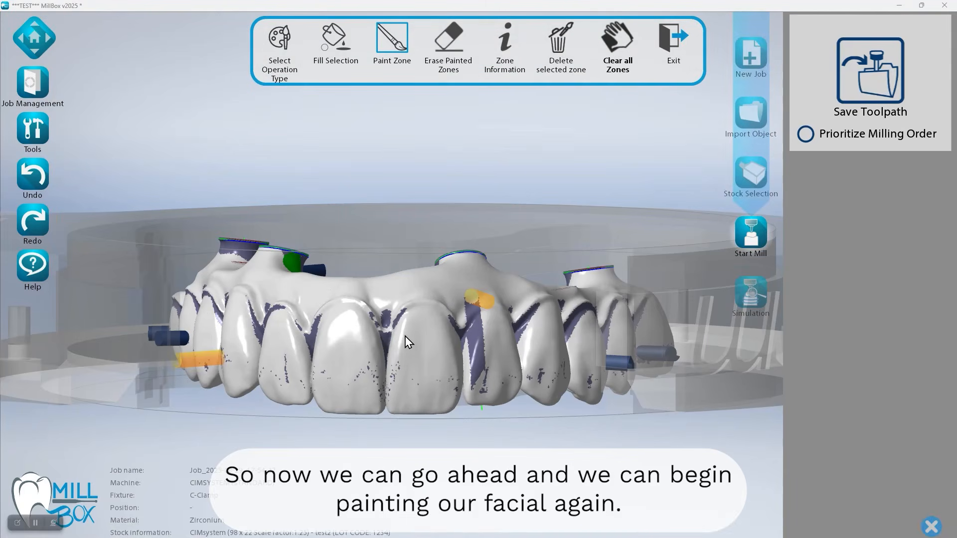
pyautogui.click(382, 334)
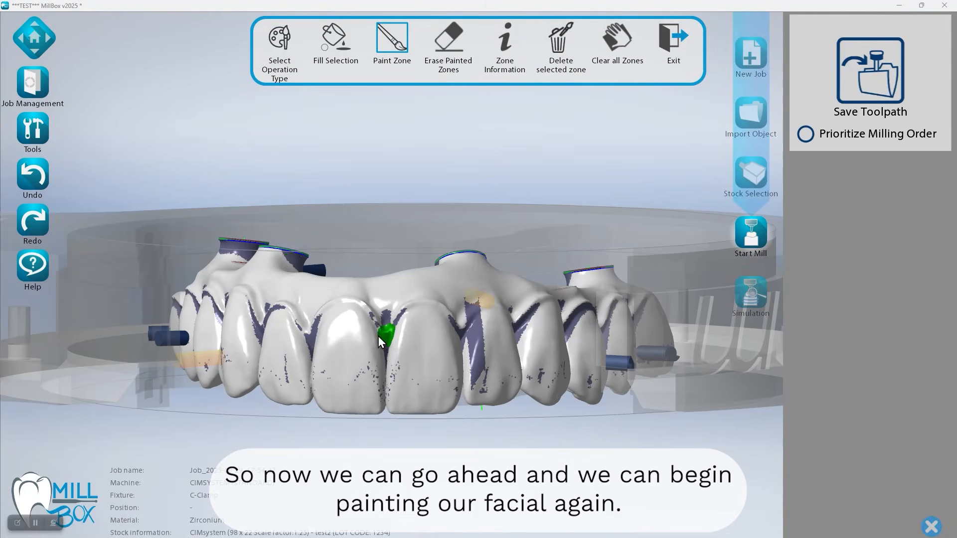
pyautogui.click(279, 47)
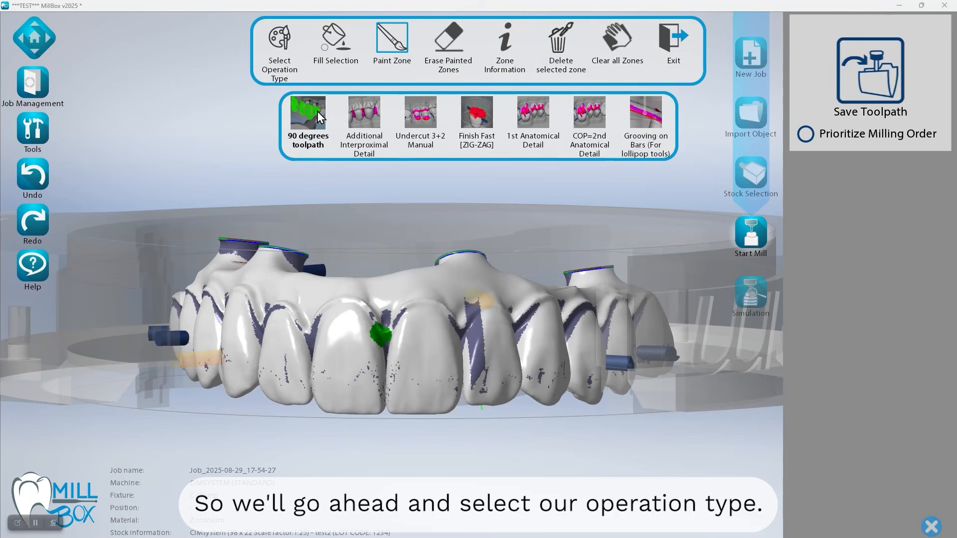
pyautogui.click(315, 115)
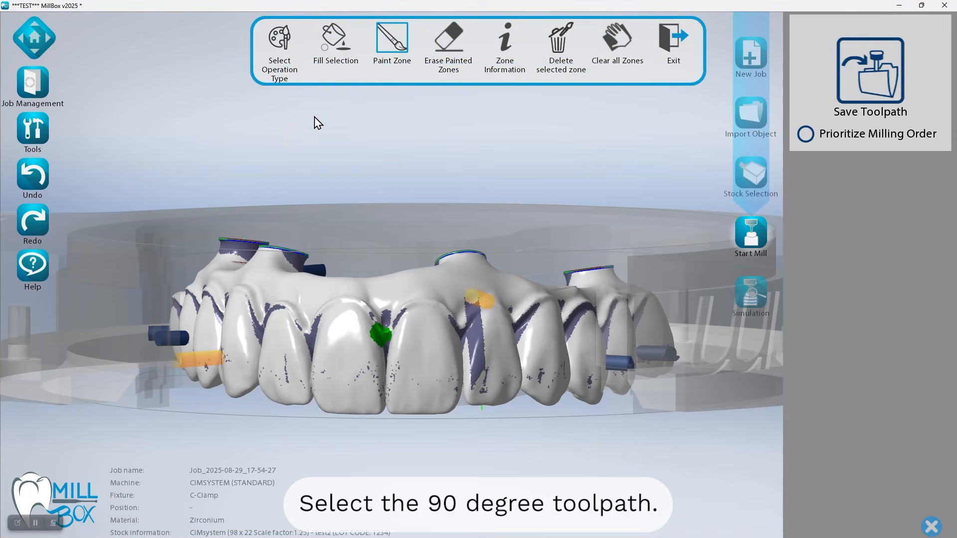
pyautogui.click(329, 55)
# Paint a closed outline around the facial surfaces of the front teeth and fill the enclosed area
pyautogui.moveTo(345, 312); pyautogui.dragTo(359, 296, button='middle')
pyautogui.moveTo(224, 397)
pyautogui.mouseDown()
pyautogui.moveTo(210, 367)
pyautogui.moveTo(376, 283)
pyautogui.moveTo(536, 307)
pyautogui.mouseUp()
pyautogui.moveTo(556, 378)
pyautogui.mouseDown()
pyautogui.moveTo(481, 405)
pyautogui.moveTo(227, 386)
pyautogui.mouseUp()
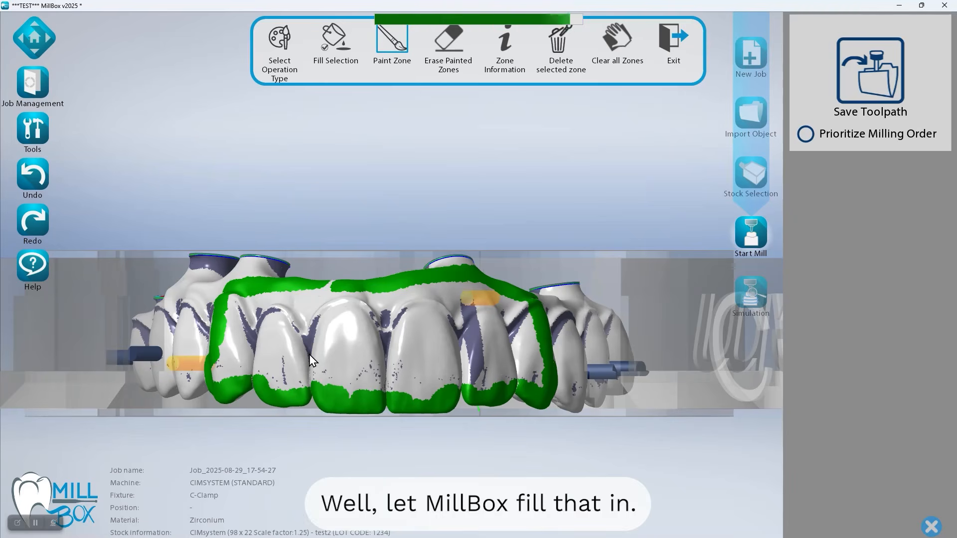
pyautogui.click(306, 361)
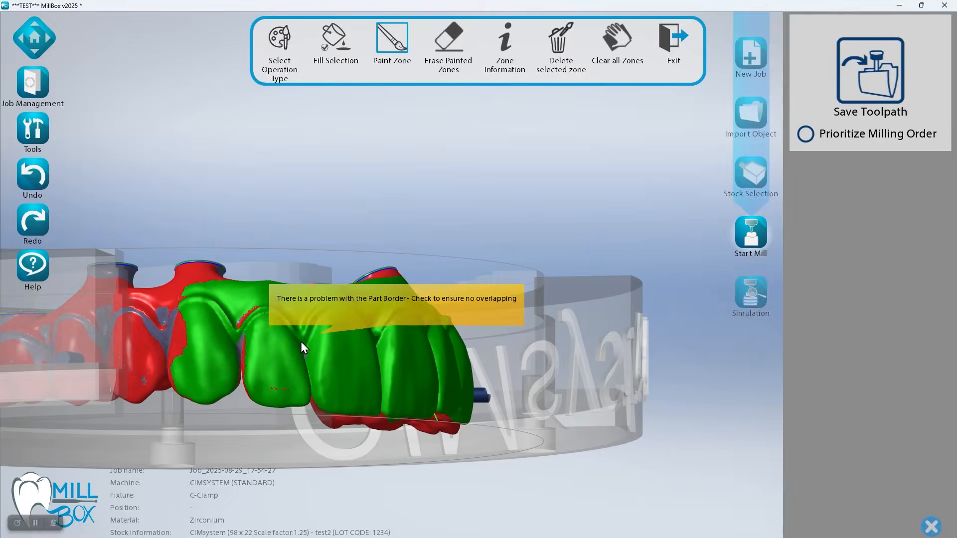
# Paint the missed areas along the outer edge of the canine at one end of the facial milling zone
pyautogui.scroll(1, 275, 358)
pyautogui.scroll(1, 276, 358)
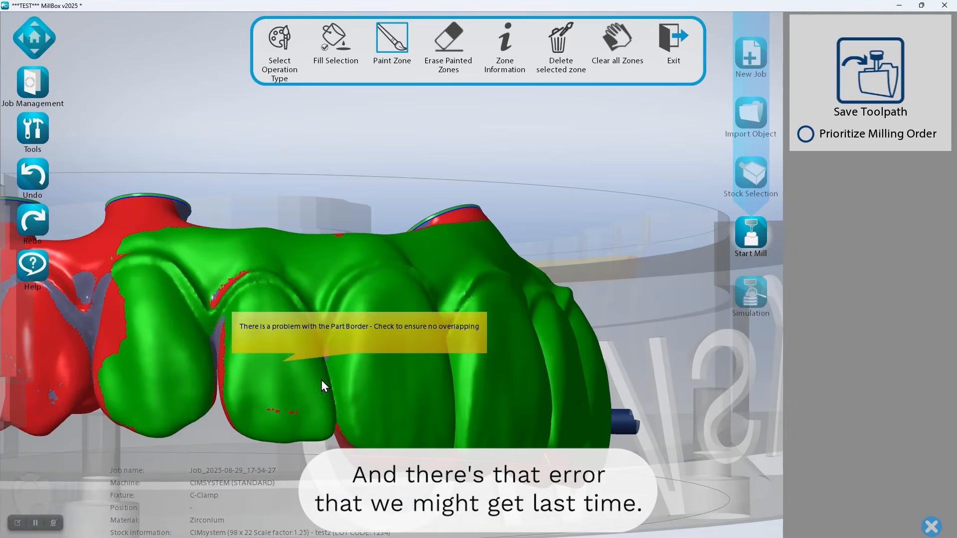
pyautogui.scroll(2, 339, 382)
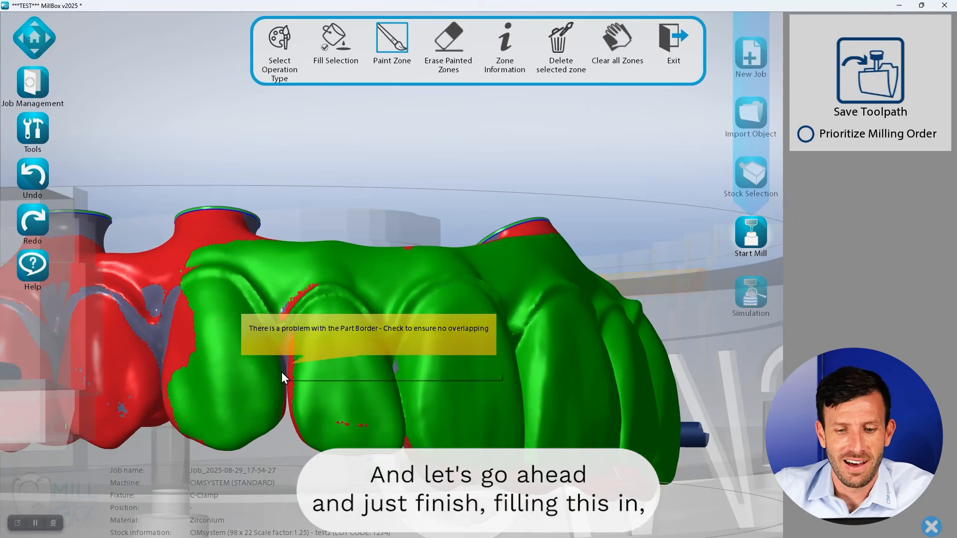
pyautogui.scroll(1, 289, 369)
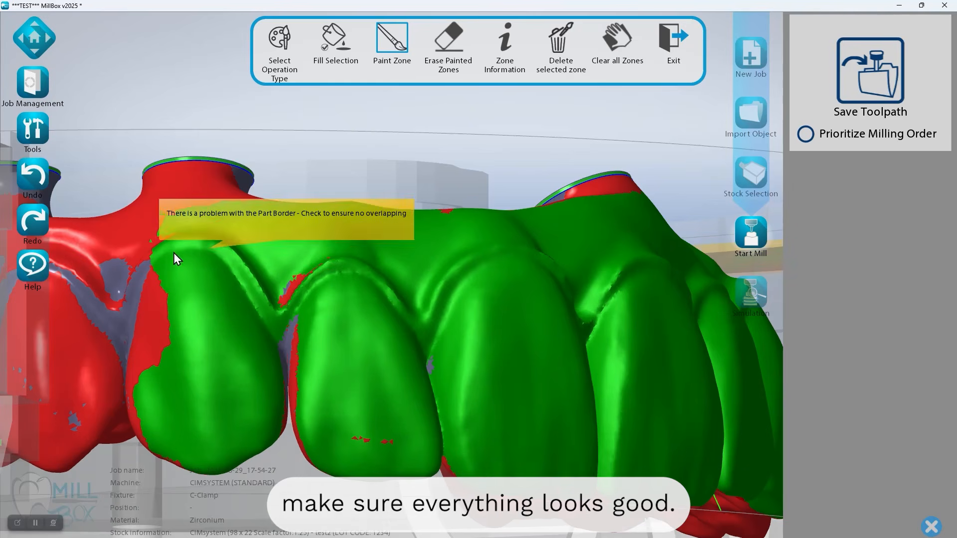
pyautogui.moveTo(143, 309)
pyautogui.mouseDown()
pyautogui.moveTo(134, 396)
pyautogui.moveTo(152, 441)
pyautogui.mouseUp()
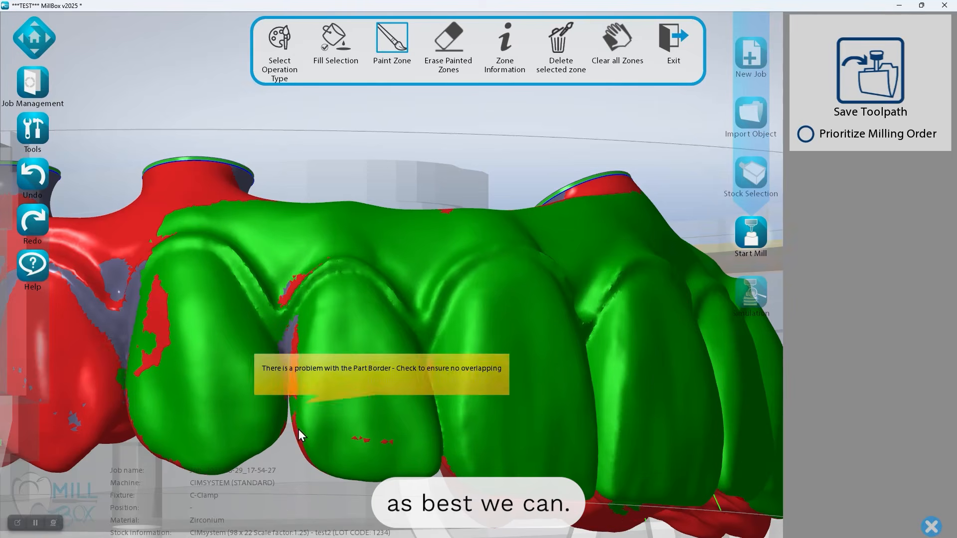
pyautogui.moveTo(159, 246); pyautogui.dragTo(615, 411)
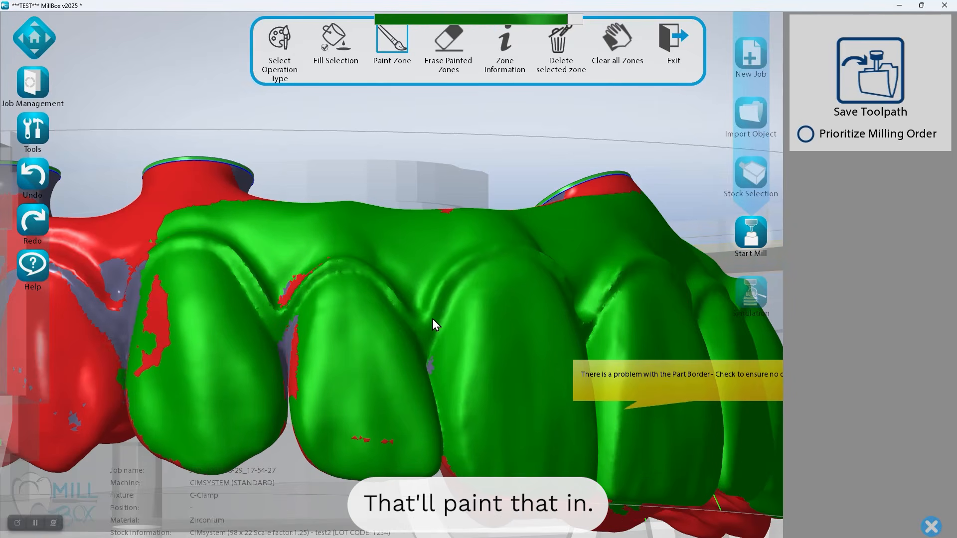
# Paint the remaining gaps between the teeth on the other side of the facial zone and exit milling zone painting
pyautogui.moveTo(483, 336); pyautogui.dragTo(629, 395, button='right')
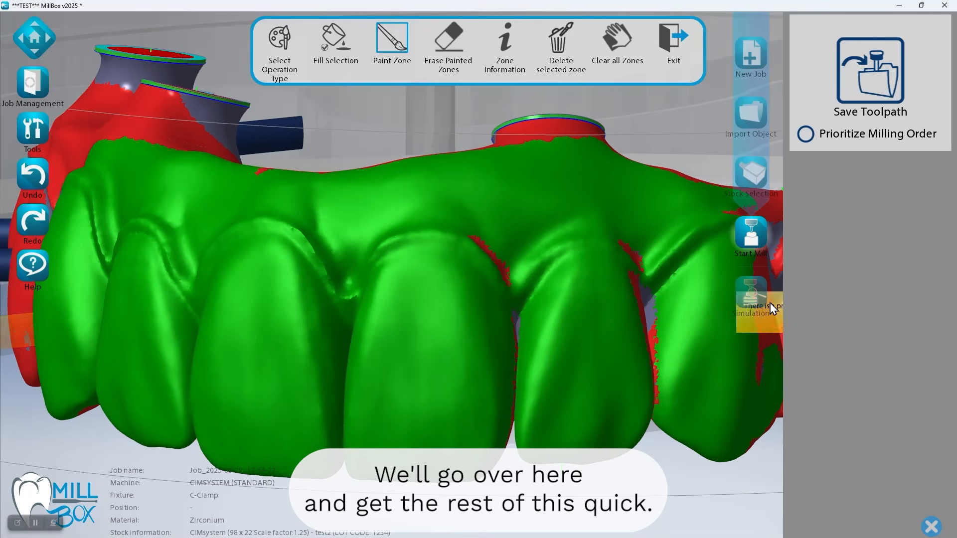
pyautogui.click(595, 332)
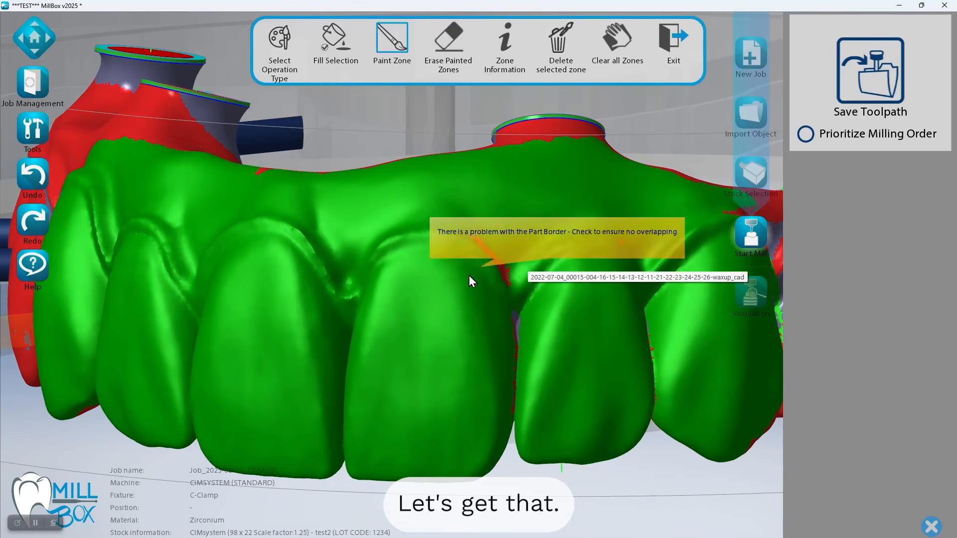
pyautogui.moveTo(503, 269); pyautogui.dragTo(513, 406)
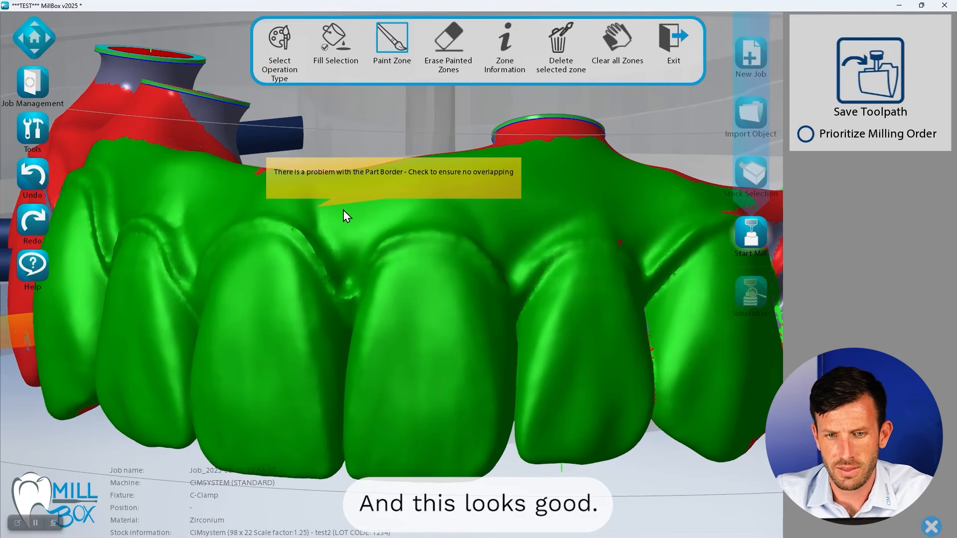
pyautogui.click(676, 40)
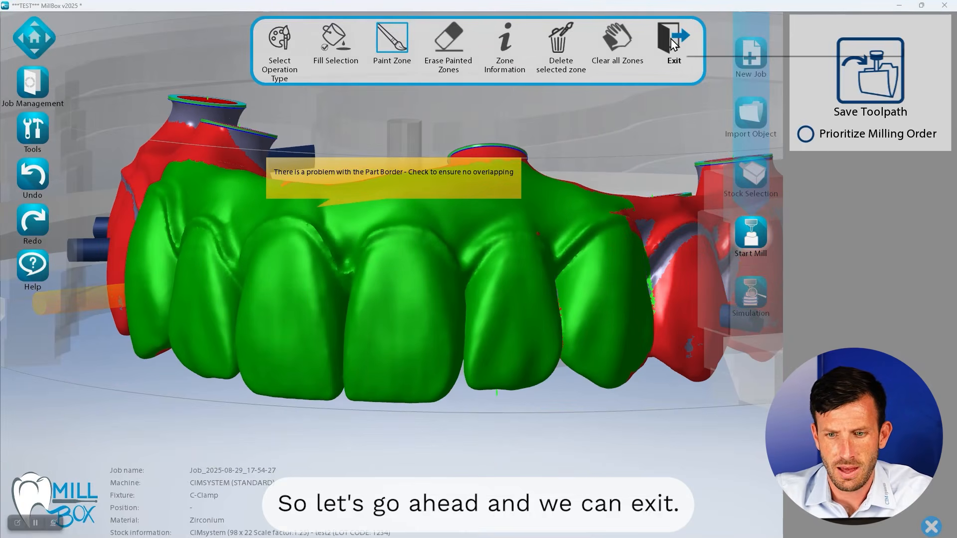
# Redo the bridge's open offset by removing it, applying it again, and accepting the offset area to clear the part border problem
pyautogui.moveTo(408, 243); pyautogui.dragTo(379, 267, button='right')
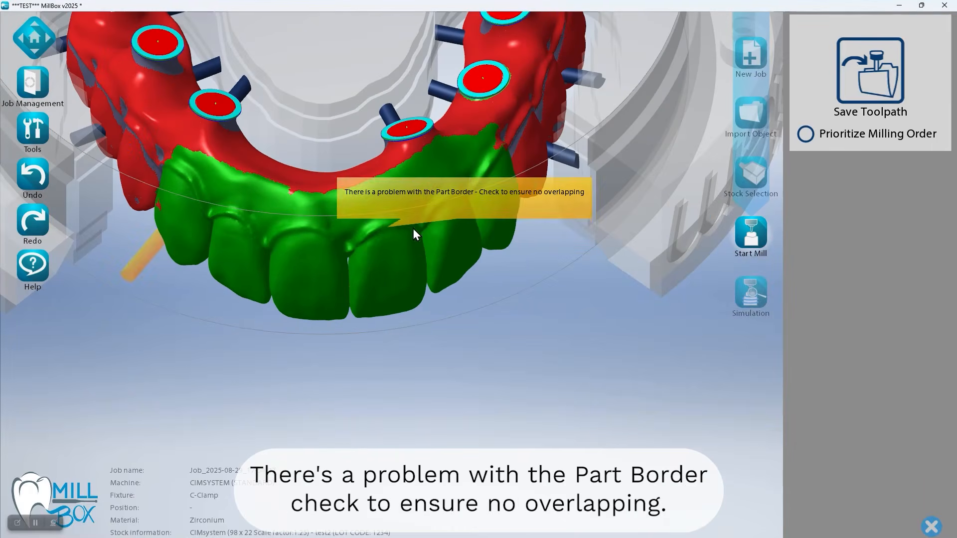
pyautogui.moveTo(420, 206); pyautogui.dragTo(360, 223, button='right')
pyautogui.moveTo(360, 223); pyautogui.dragTo(341, 392, button='middle')
pyautogui.scroll(-2, 315, 313)
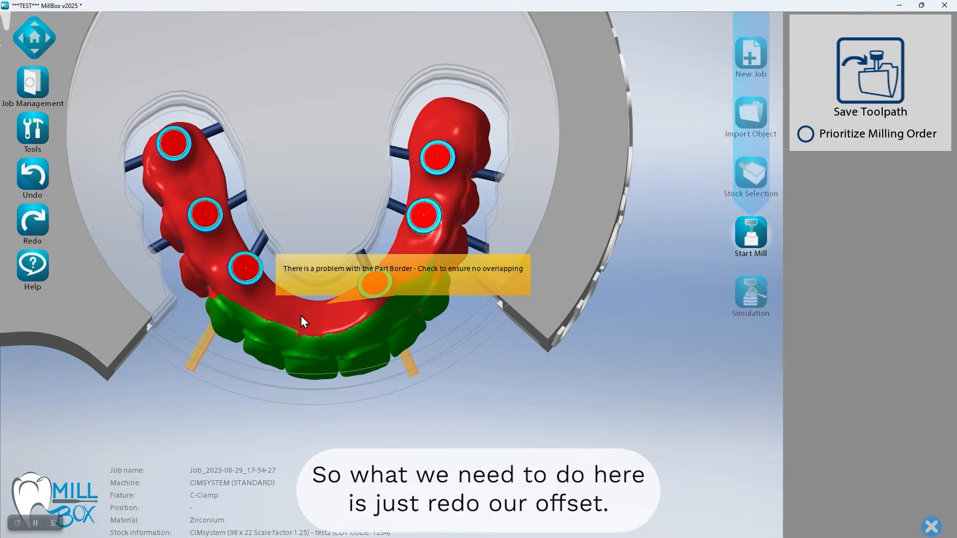
pyautogui.click(301, 315)
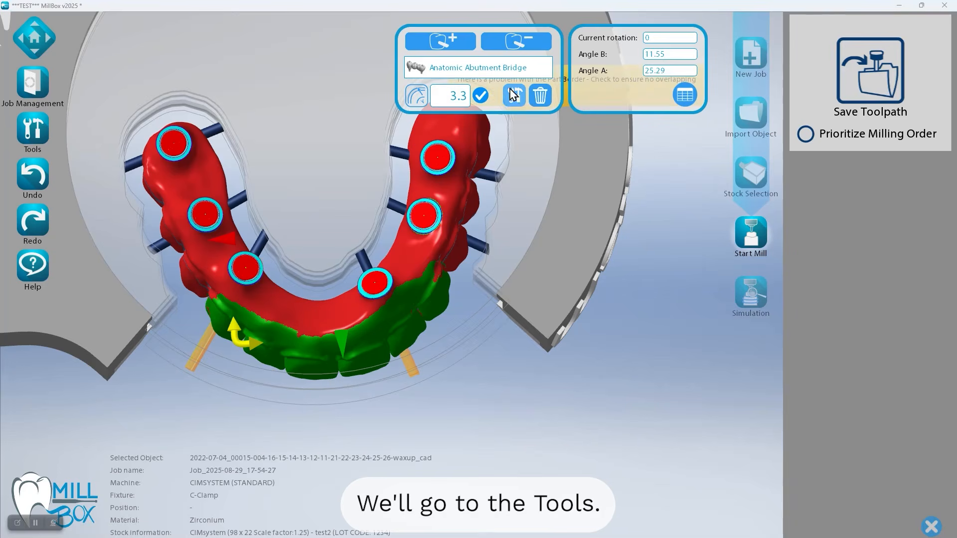
pyautogui.click(514, 95)
pyautogui.click(314, 42)
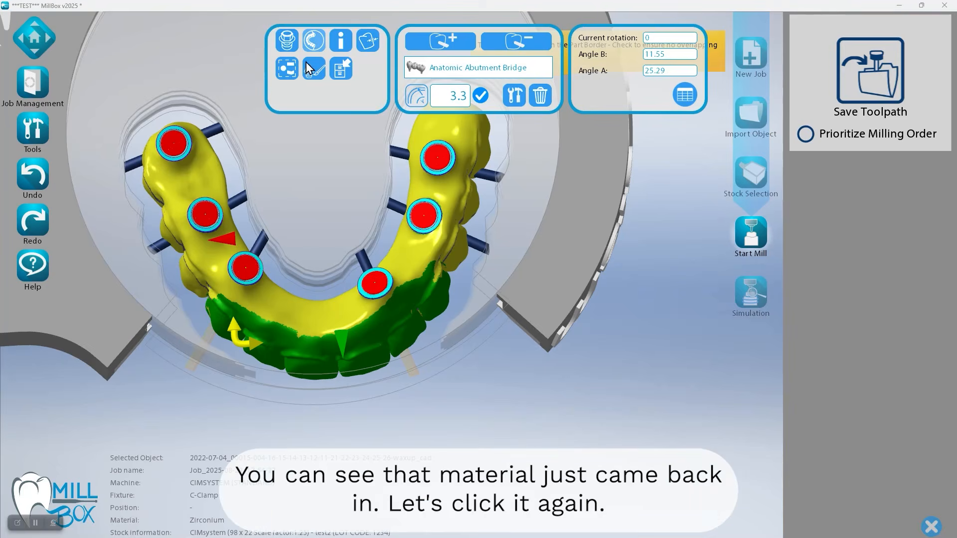
pyautogui.click(311, 50)
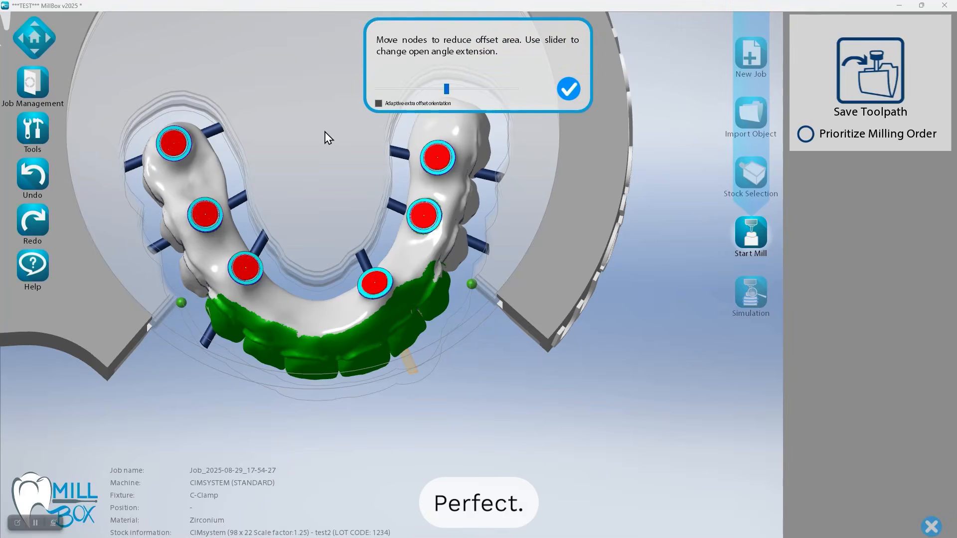
pyautogui.click(568, 94)
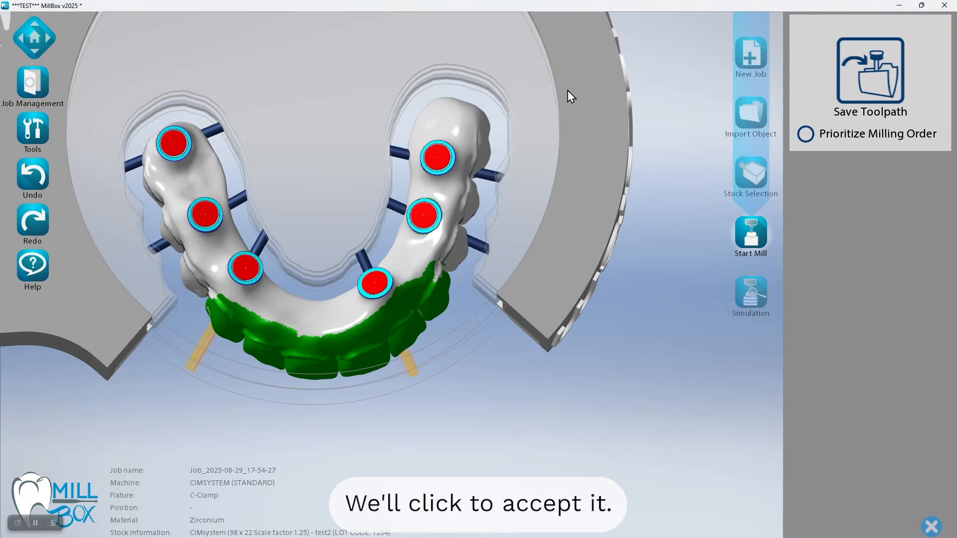
# Add a sintering stabilizer of the first type inside the bridge's arch, with central area height 10, base height difference 2 and base thickness 2
pyautogui.click(303, 317)
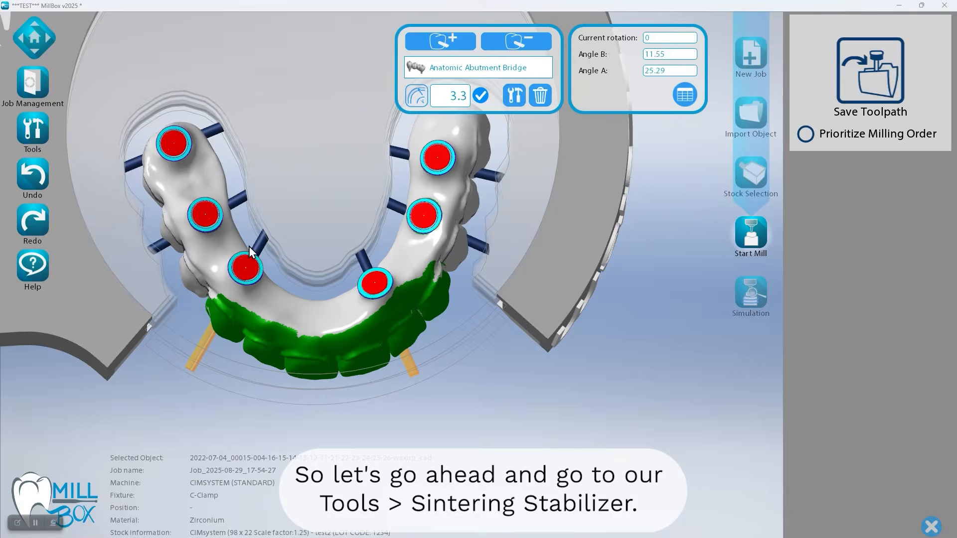
pyautogui.click(36, 131)
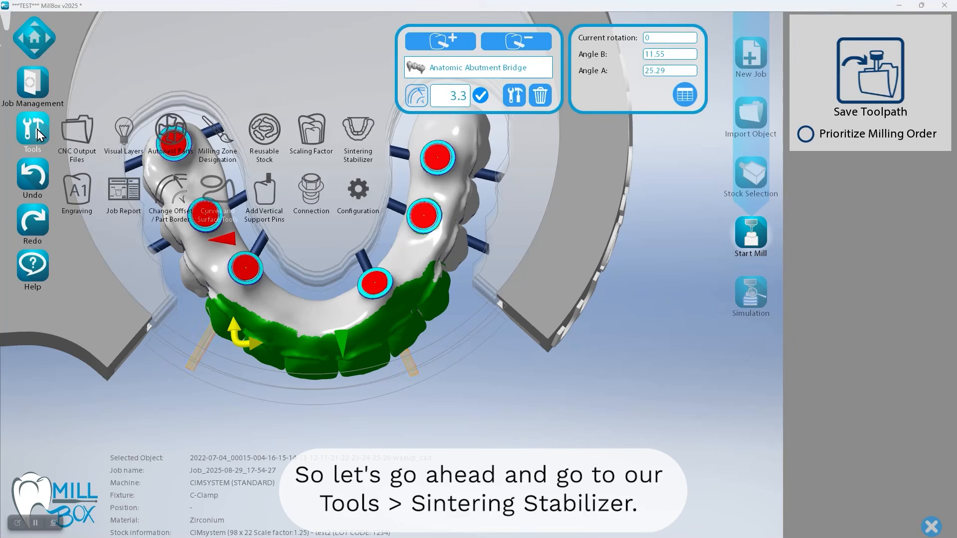
pyautogui.click(366, 143)
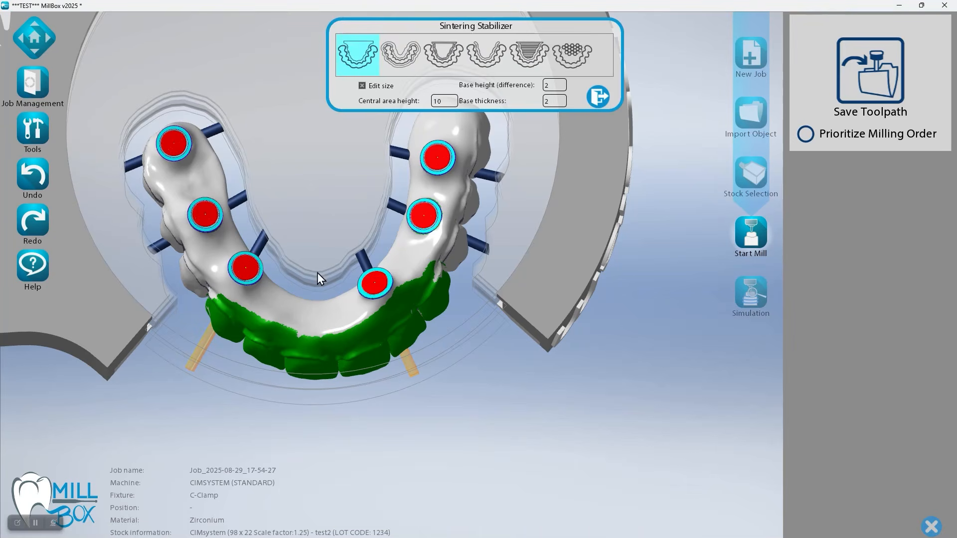
pyautogui.click(305, 321)
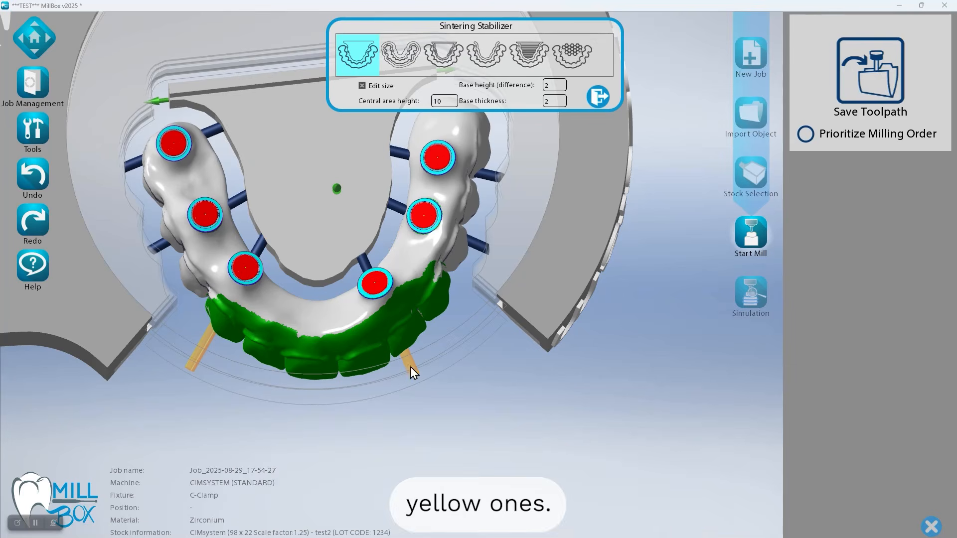
pyautogui.click(598, 96)
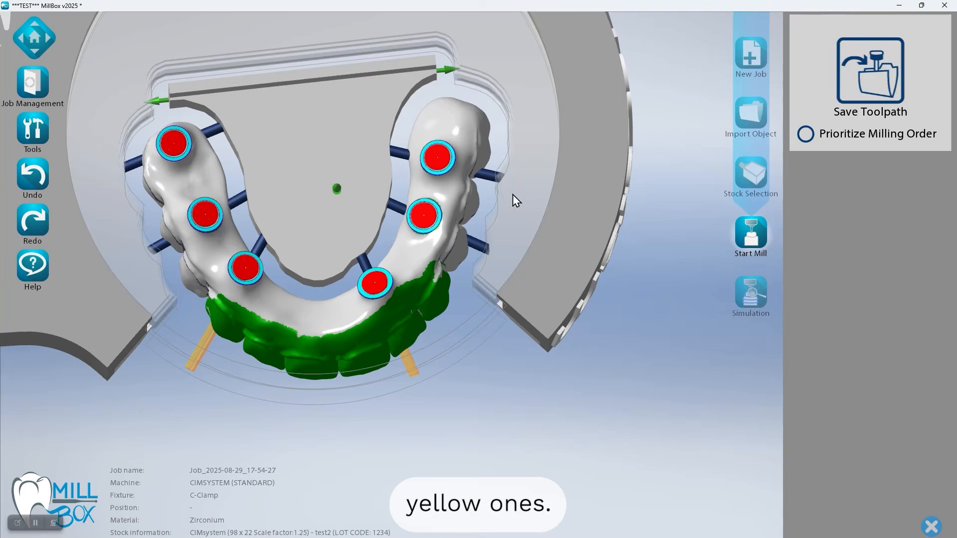
# Delete the two yellow support pins in front of the painted facial teeth
pyautogui.click(412, 366)
pyautogui.click(581, 96)
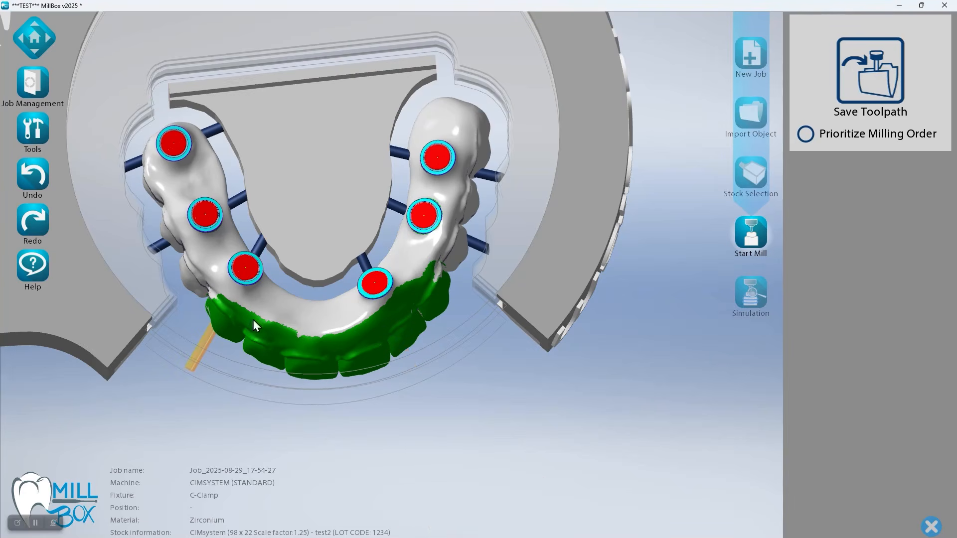
pyautogui.click(575, 77)
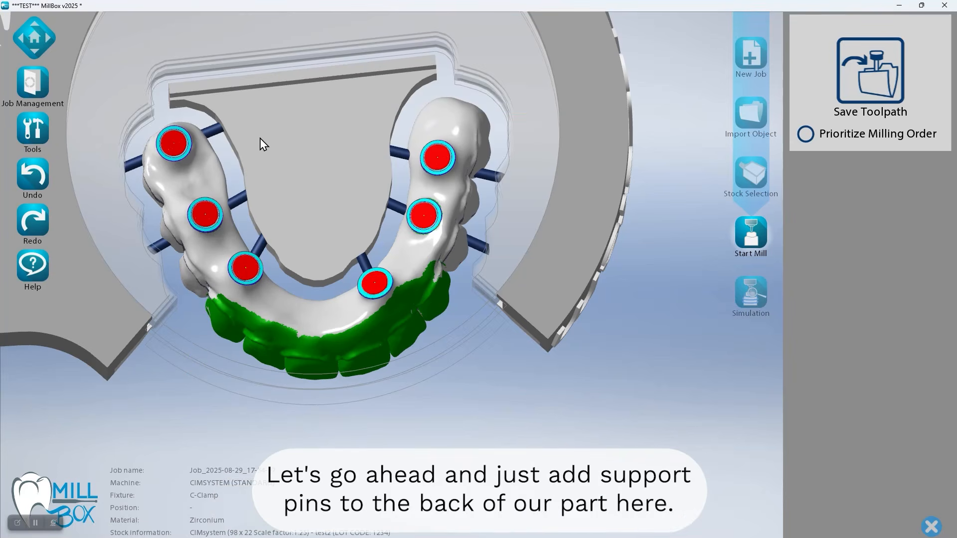
# Toggle translucency and add four round 2 mm support pins spaced along the back edge of the sintering stabilizer
pyautogui.scroll(5, 277, 251)
pyautogui.scroll(3, 278, 244)
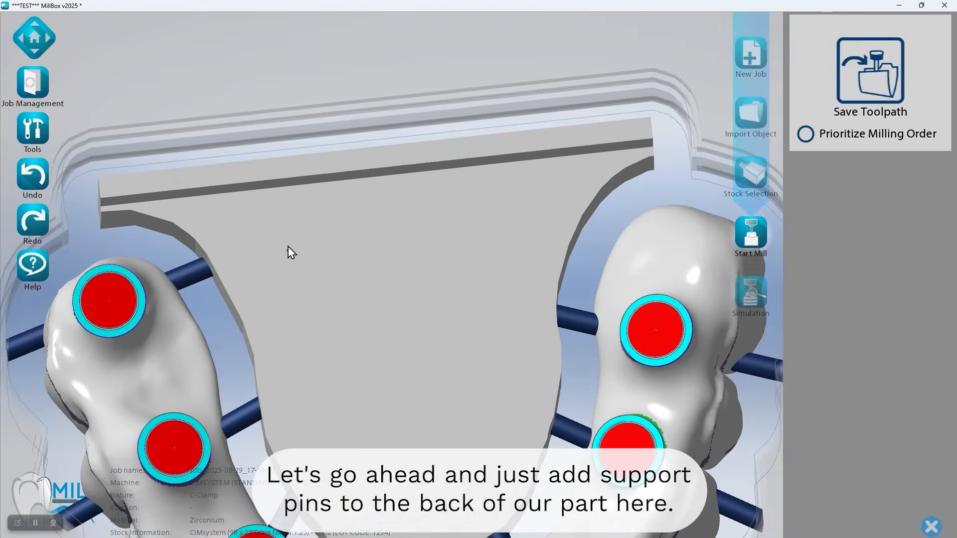
pyautogui.press('9')
pyautogui.scroll(3, 290, 244)
pyautogui.moveTo(292, 212); pyautogui.dragTo(14, 15, button='middle')
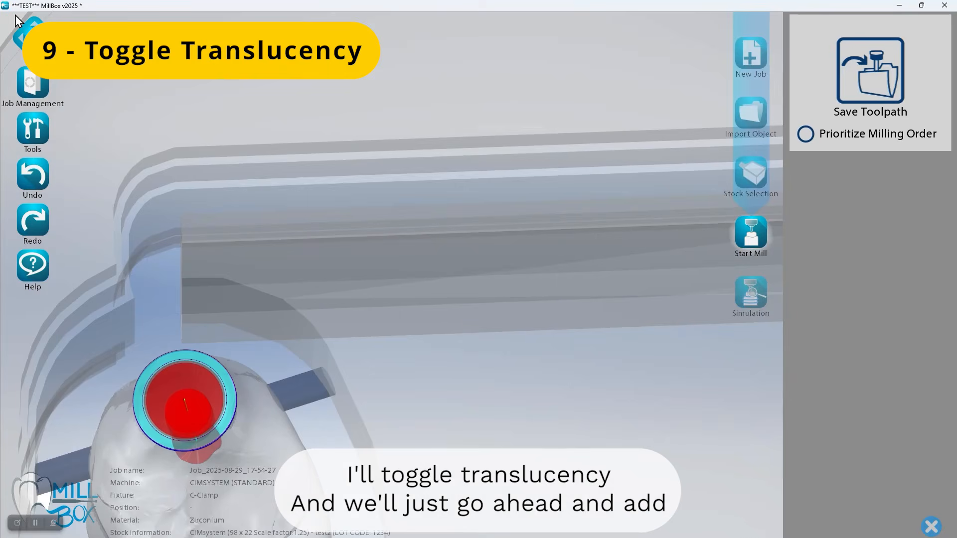
pyautogui.click(175, 156)
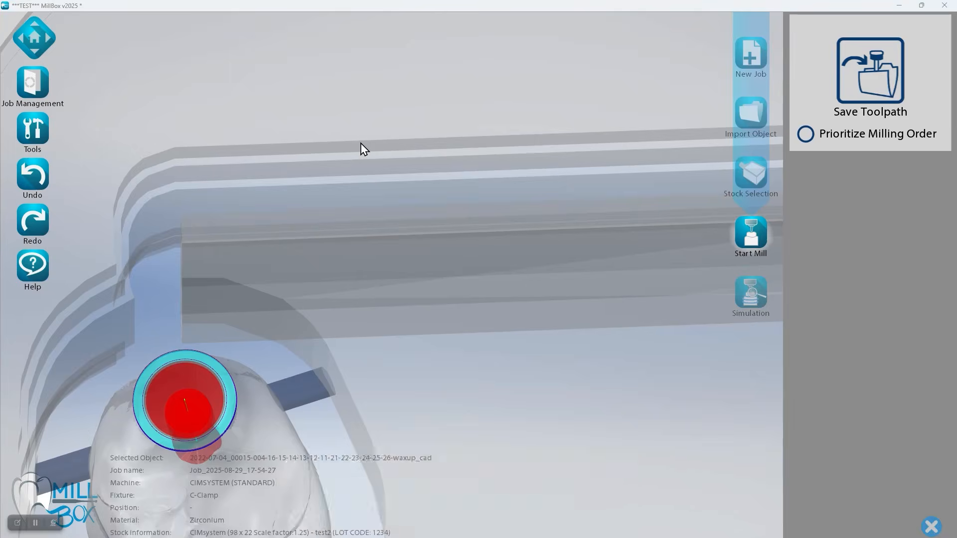
pyautogui.click(445, 49)
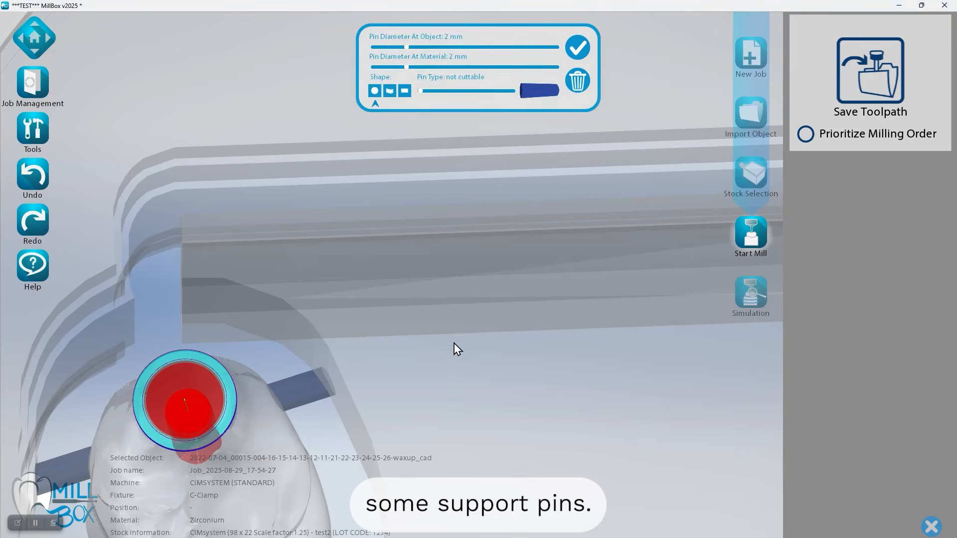
pyautogui.scroll(-3, 454, 343)
pyautogui.moveTo(138, 309)
pyautogui.mouseDown(button='right')
pyautogui.moveTo(151, 331)
pyautogui.moveTo(147, 325)
pyautogui.mouseUp(button='right')
pyautogui.click(140, 298)
pyautogui.click(408, 223)
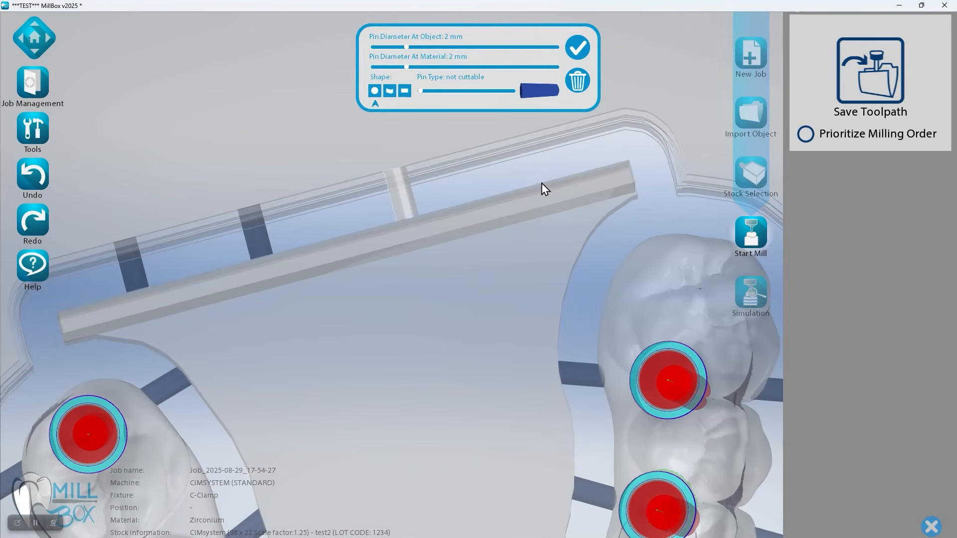
pyautogui.click(541, 183)
pyautogui.click(562, 188)
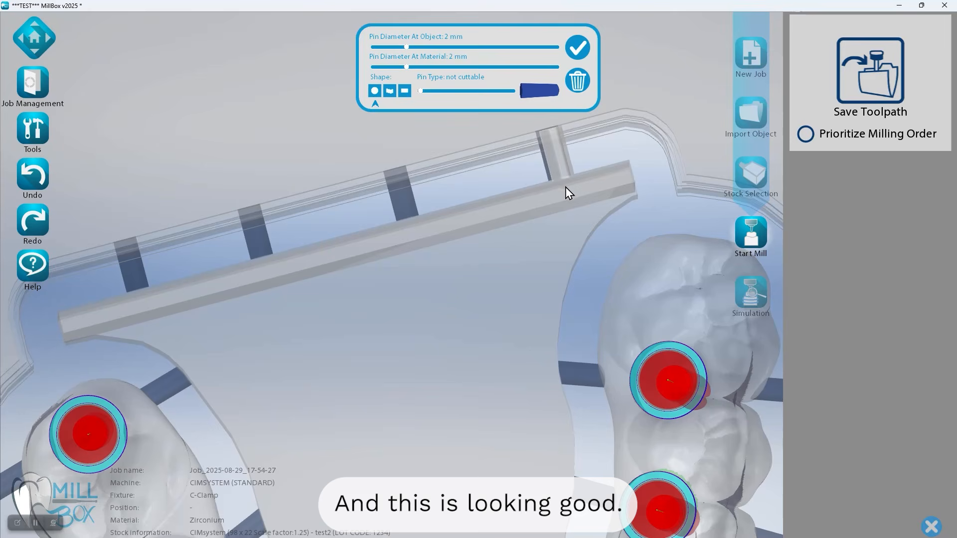
# Calculate and save the toolpath with the special 90° Mill Painted Facial Surfaces and 1st Rest Mill Painted Facial Surfaces options, accepting the tools table
pyautogui.moveTo(456, 335); pyautogui.dragTo(439, 317, button='right')
pyautogui.scroll(-5, 439, 310)
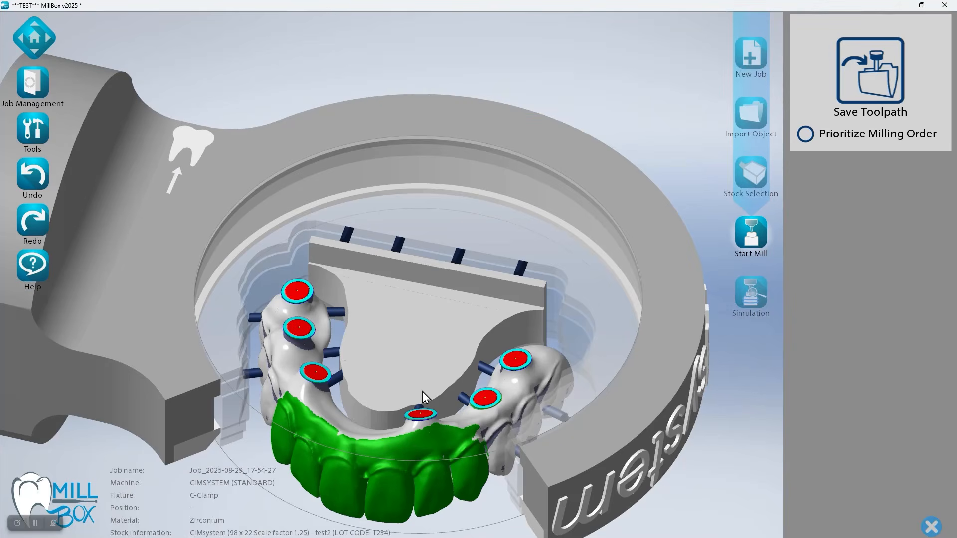
pyautogui.moveTo(409, 365); pyautogui.dragTo(421, 377, button='right')
pyautogui.moveTo(413, 402); pyautogui.dragTo(367, 318, button='middle')
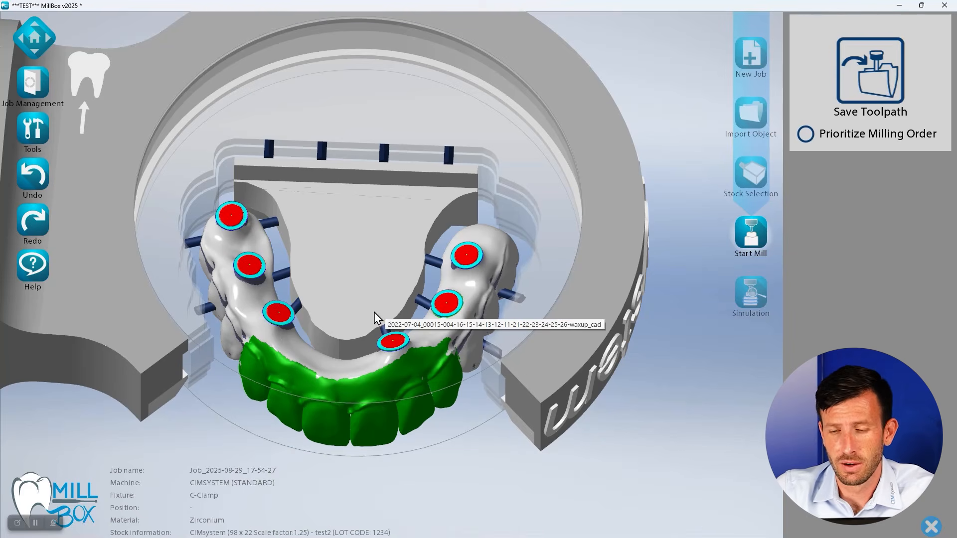
pyautogui.click(869, 61)
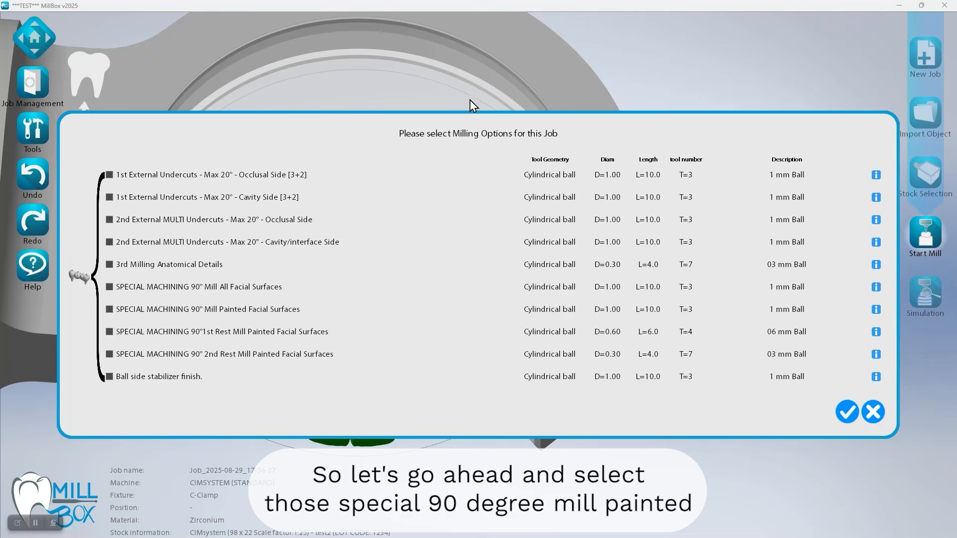
pyautogui.click(109, 309)
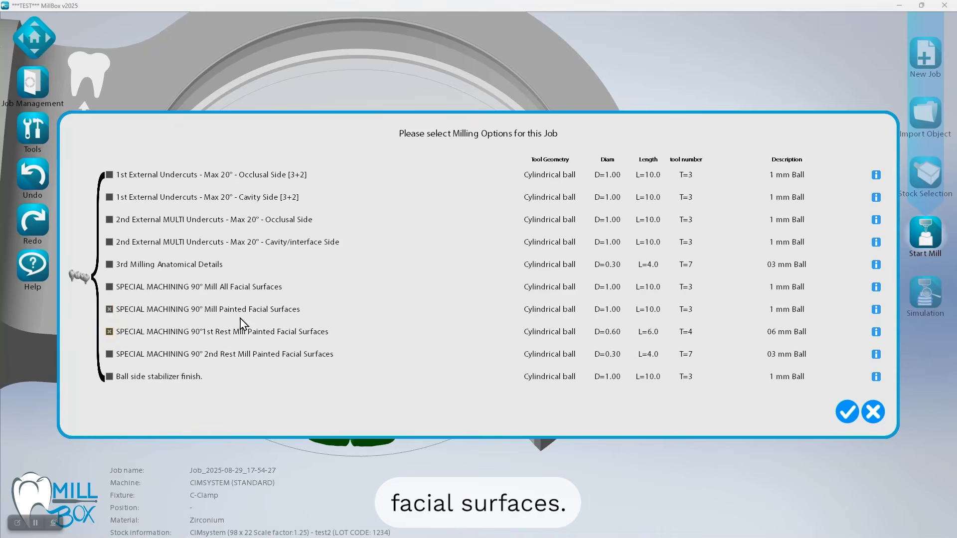
pyautogui.click(840, 412)
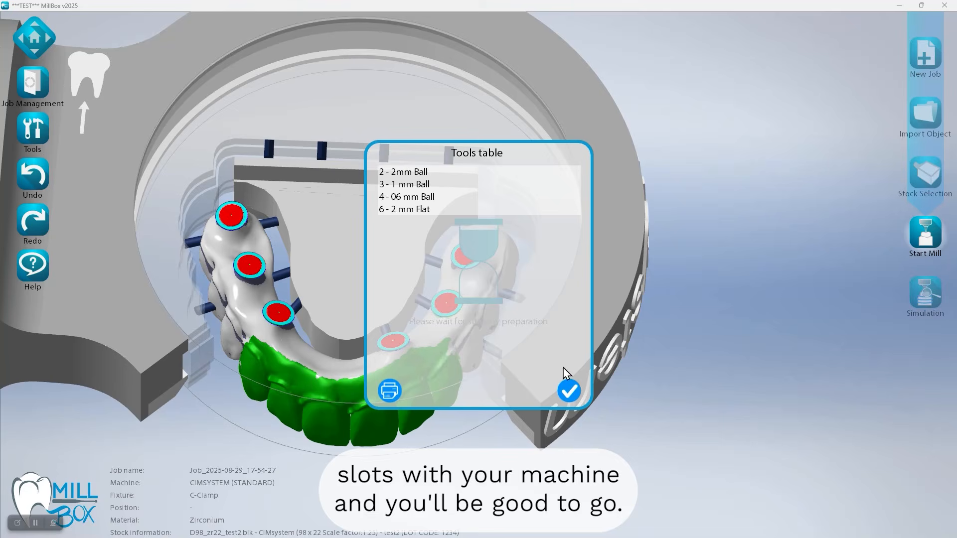
pyautogui.click(569, 390)
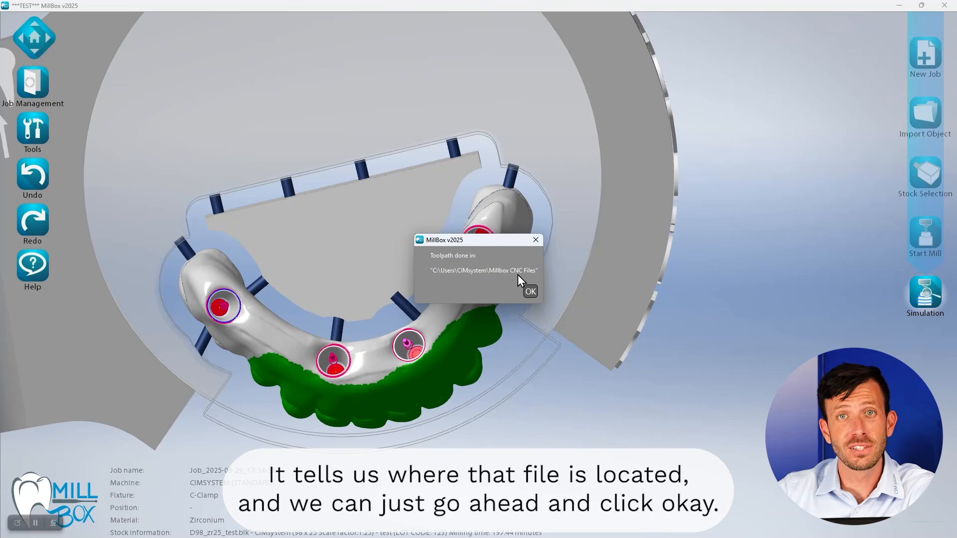
pyautogui.click(530, 291)
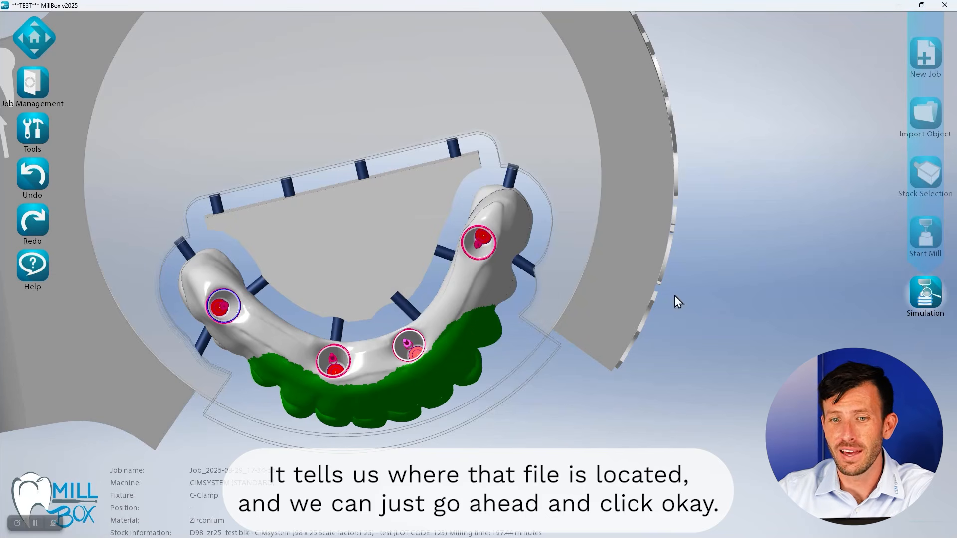
# Run the full kinematic simulation of the calculated job
pyautogui.click(927, 294)
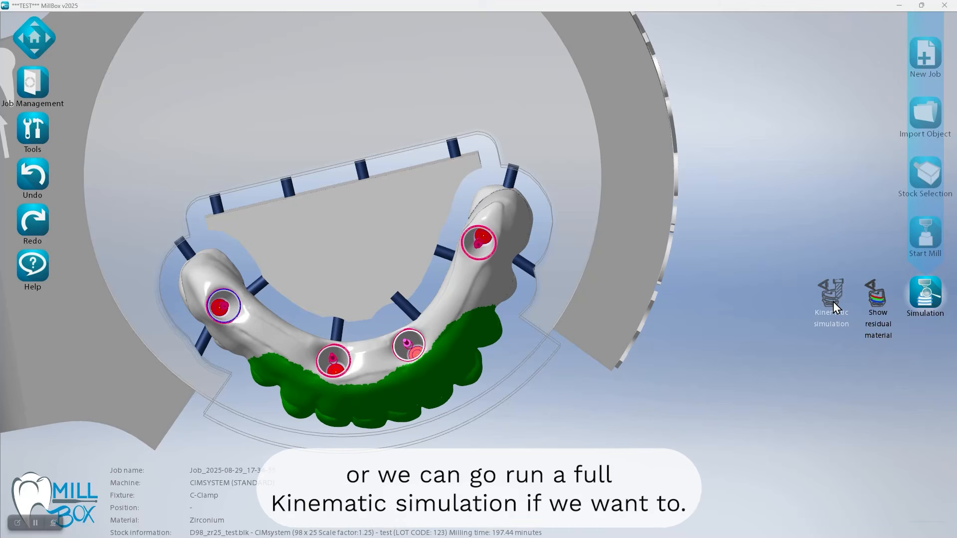
pyautogui.click(833, 301)
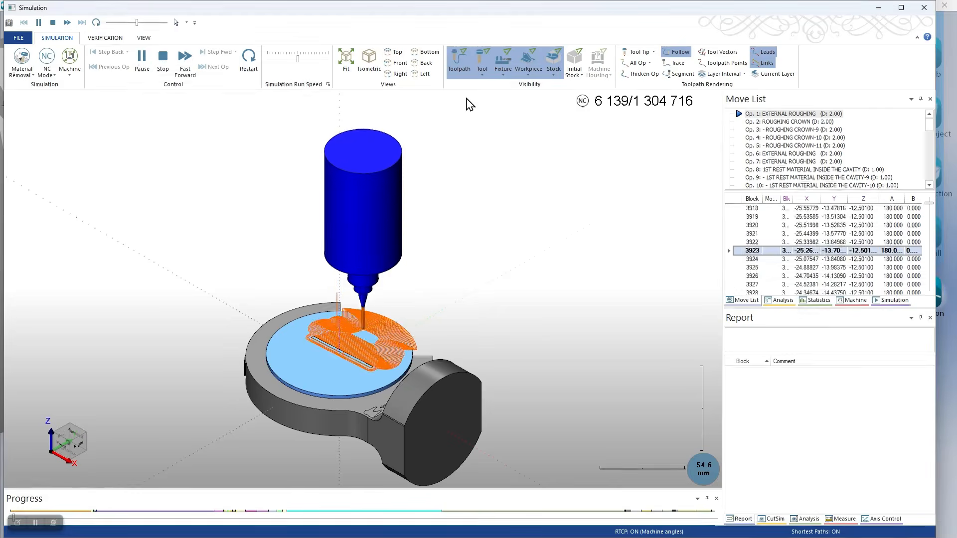